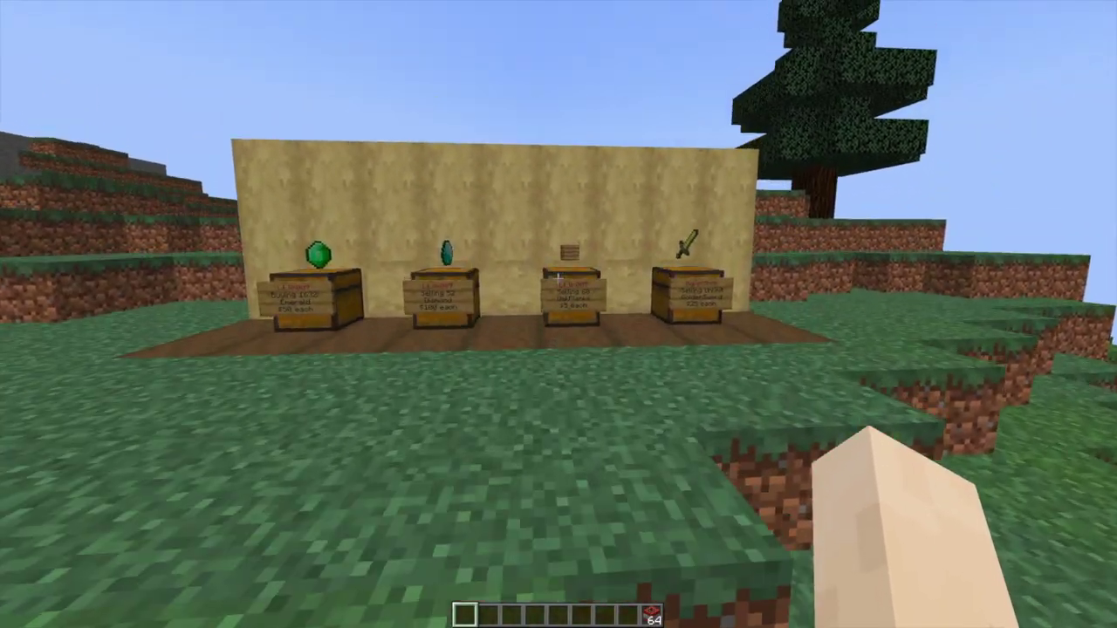
Approach the emerald-buying chest shop and give yourself emeralds with the command /i emerald
{"action": "key", "text": "w"}
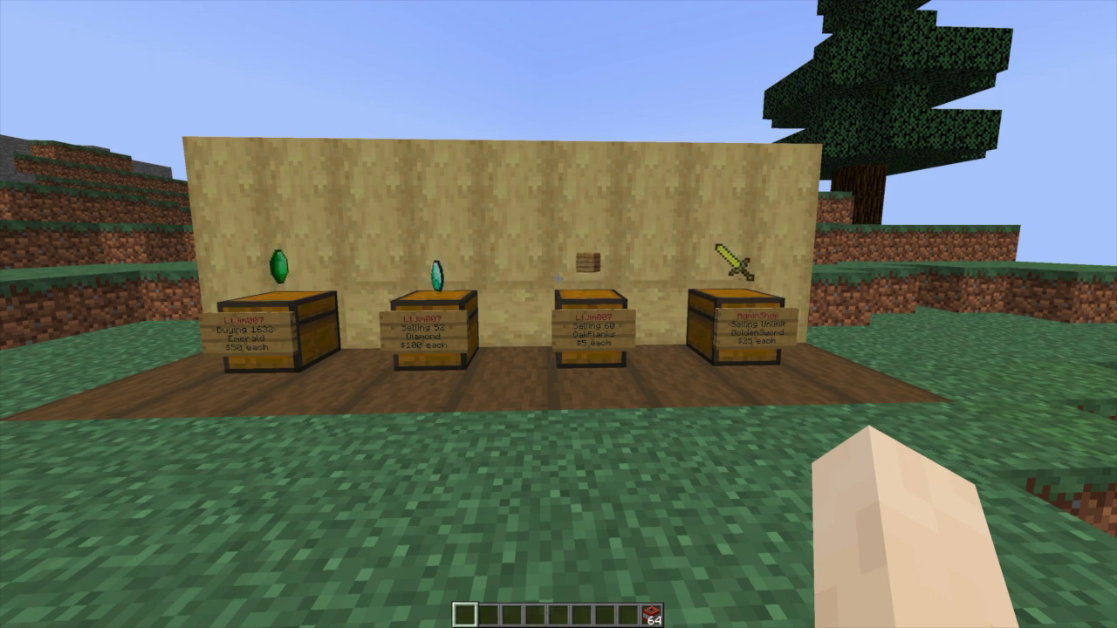
{"action": "key", "text": "w"}
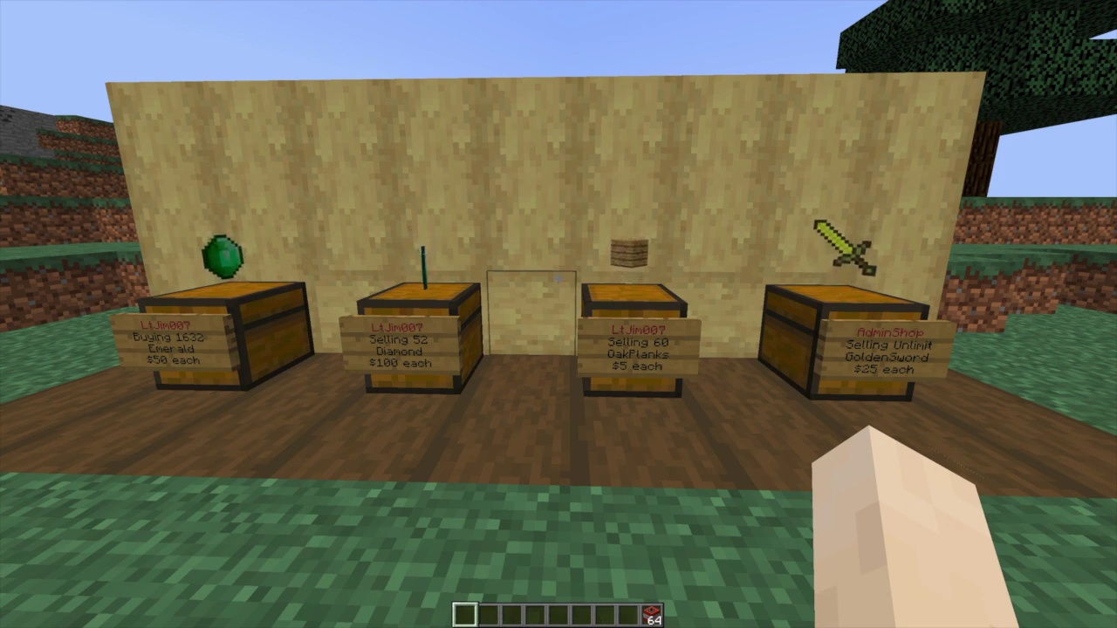
{"action": "key", "text": "a"}
{"action": "key", "text": "w"}
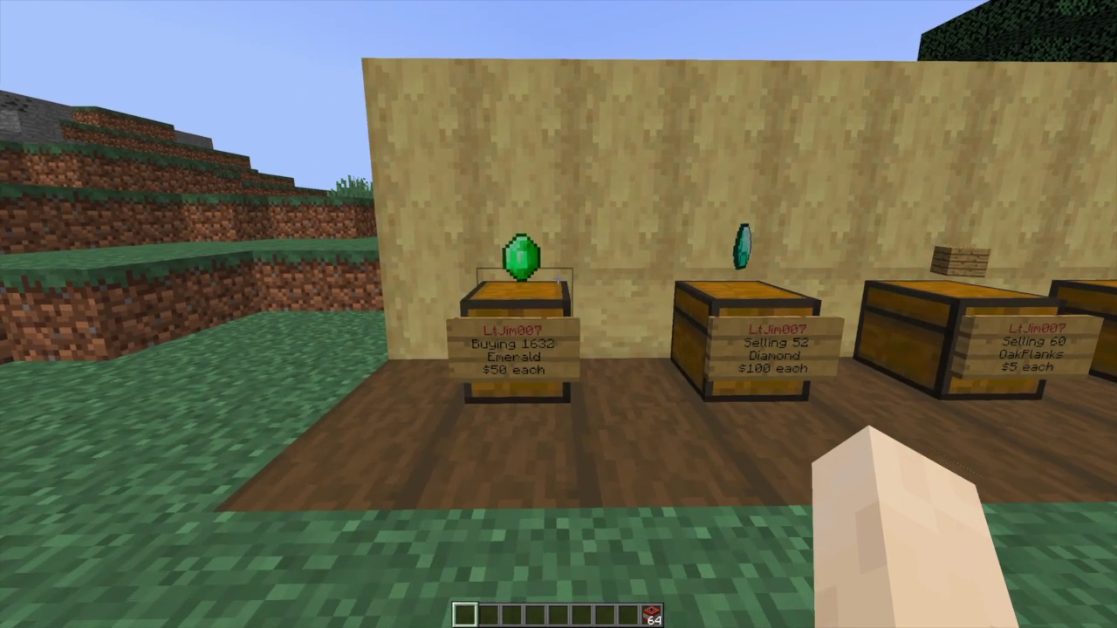
{"action": "key", "text": "w"}
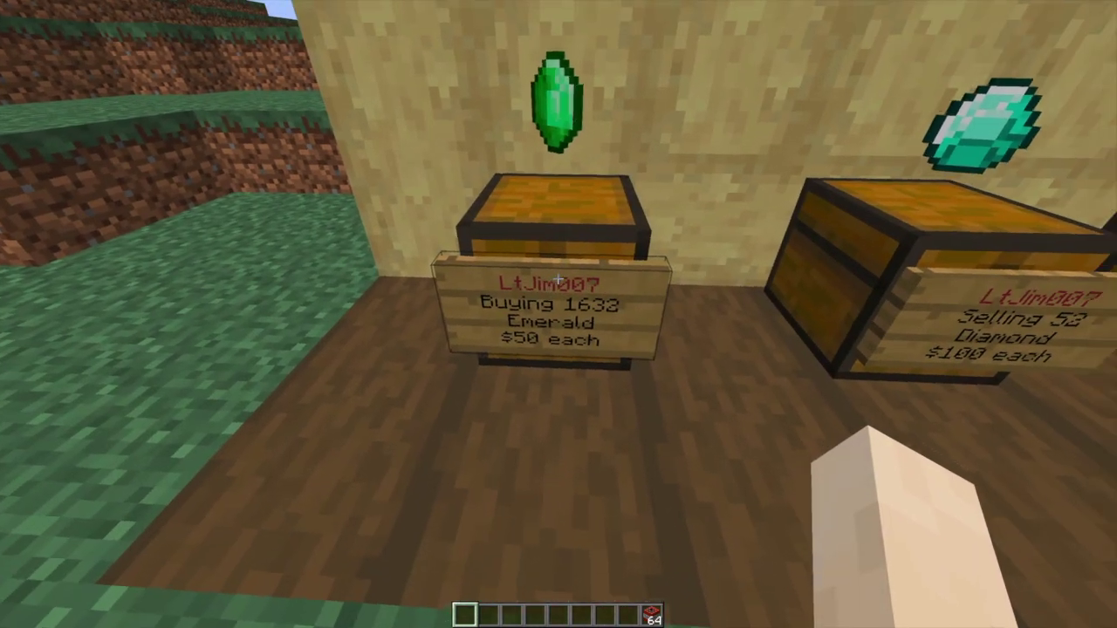
{"action": "key", "text": "s"}
{"action": "key", "text": "slash"}
{"action": "type", "text": "i emerald"}
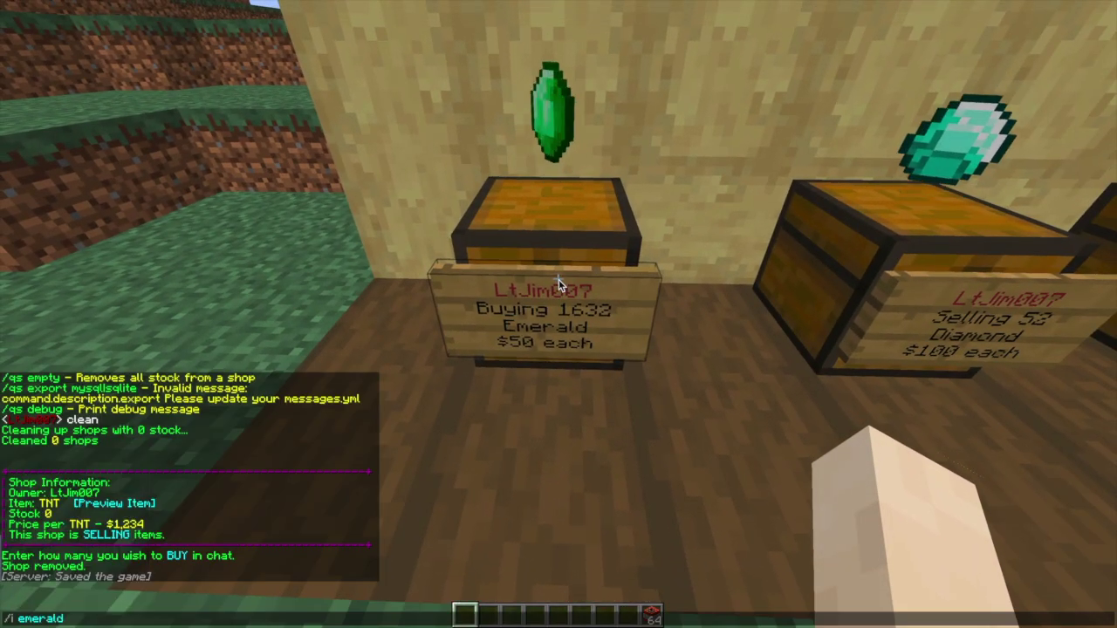
{"action": "key", "text": "Return"}
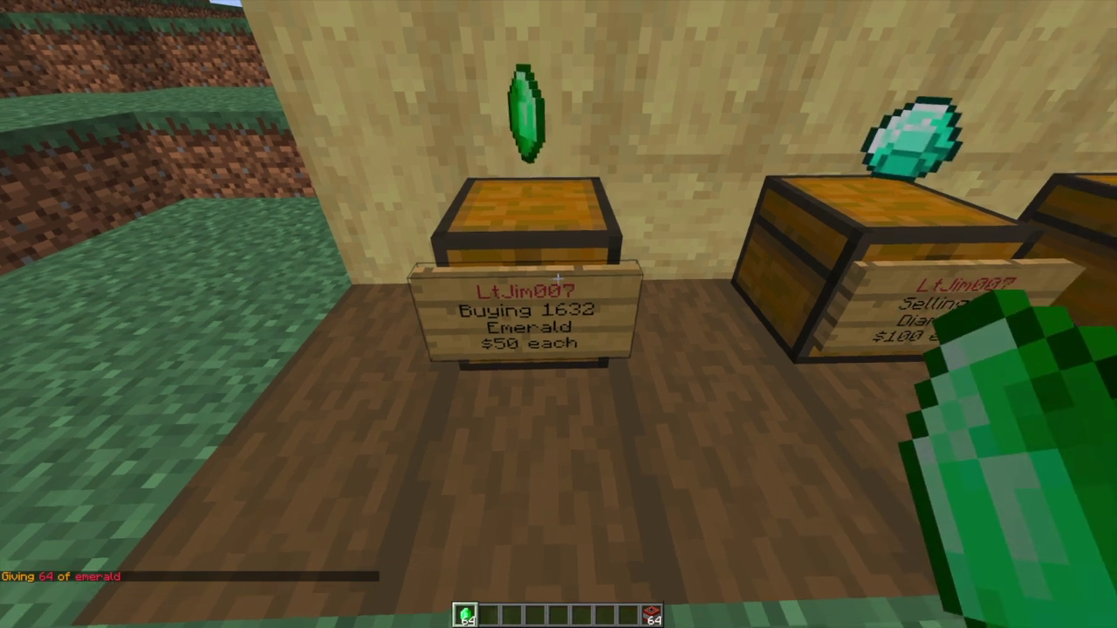
Start a trade at the emerald-buying shop and sell it 12 emeralds
{"action": "left_click", "coordinate": [558, 277]}
{"action": "key", "text": "s"}
{"action": "key", "text": "t"}
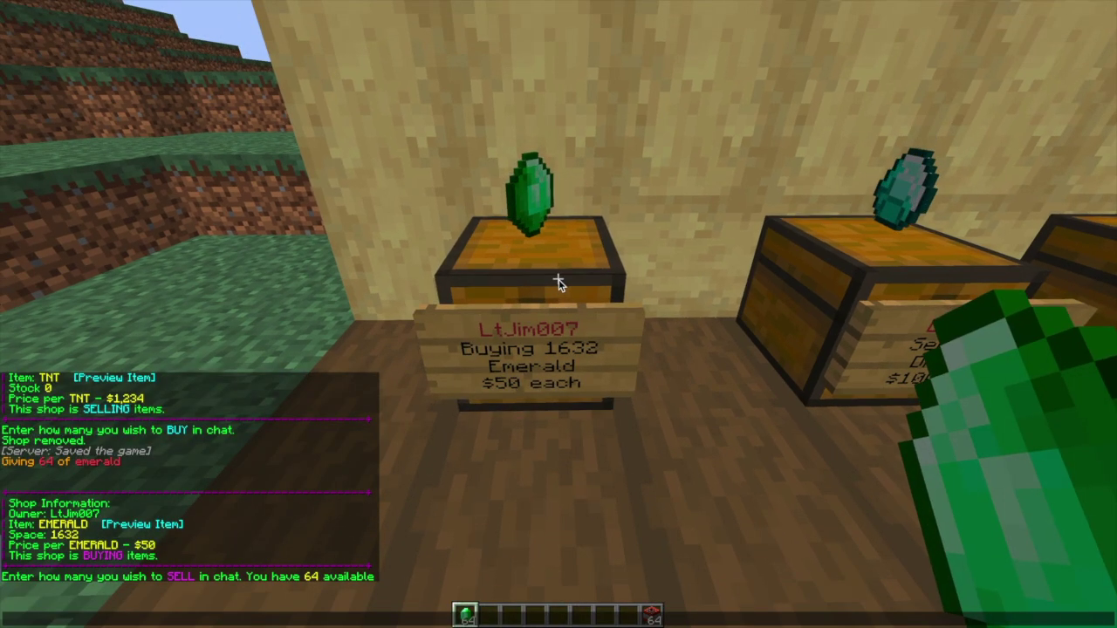
{"action": "type", "text": "12"}
{"action": "key", "text": "Return"}
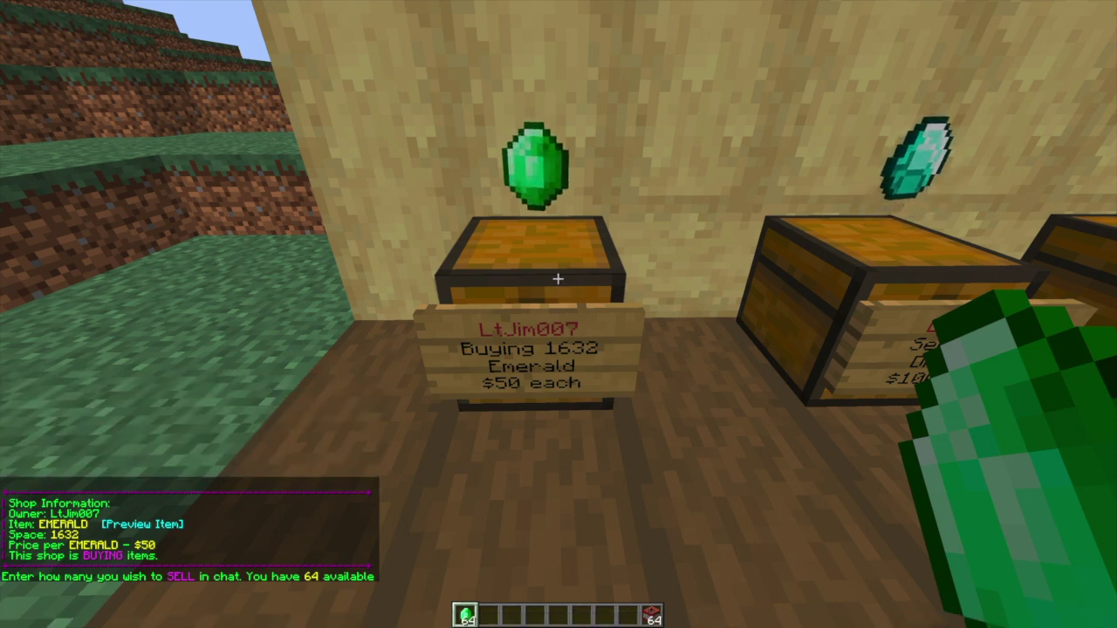
Switch to survival game mode with the command /gm 0
{"action": "key", "text": "slash"}
{"action": "type", "text": "gm 0"}
{"action": "key", "text": "Return"}
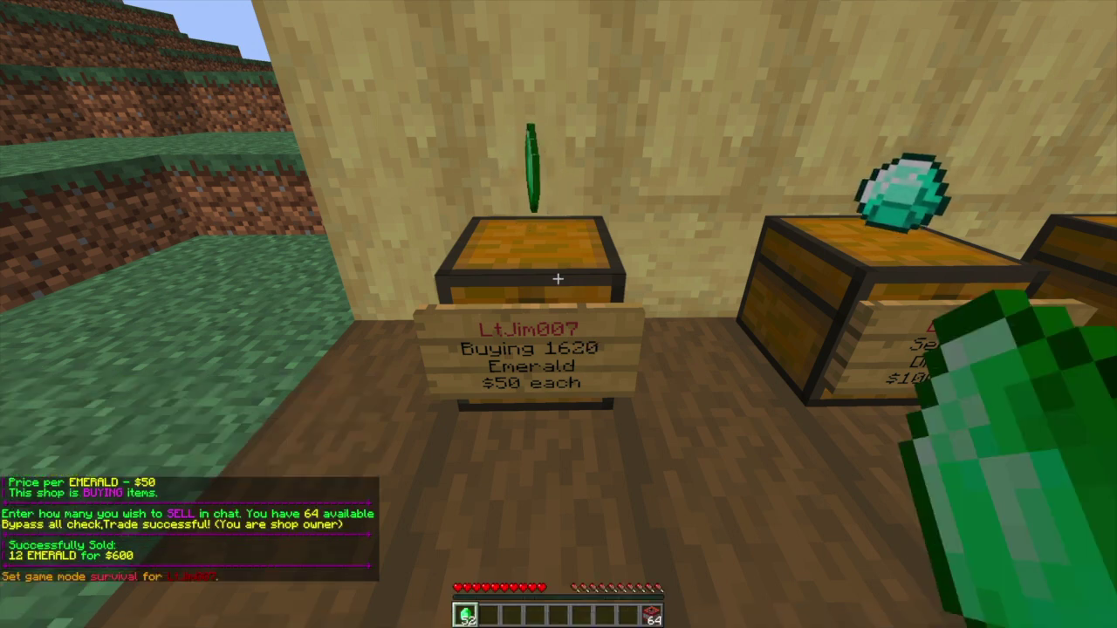
Inspect the emerald shop's chest for the sold items, and take the emeralds back in hand
{"action": "key", "text": "4"}
{"action": "right_click", "coordinate": [558, 278]}
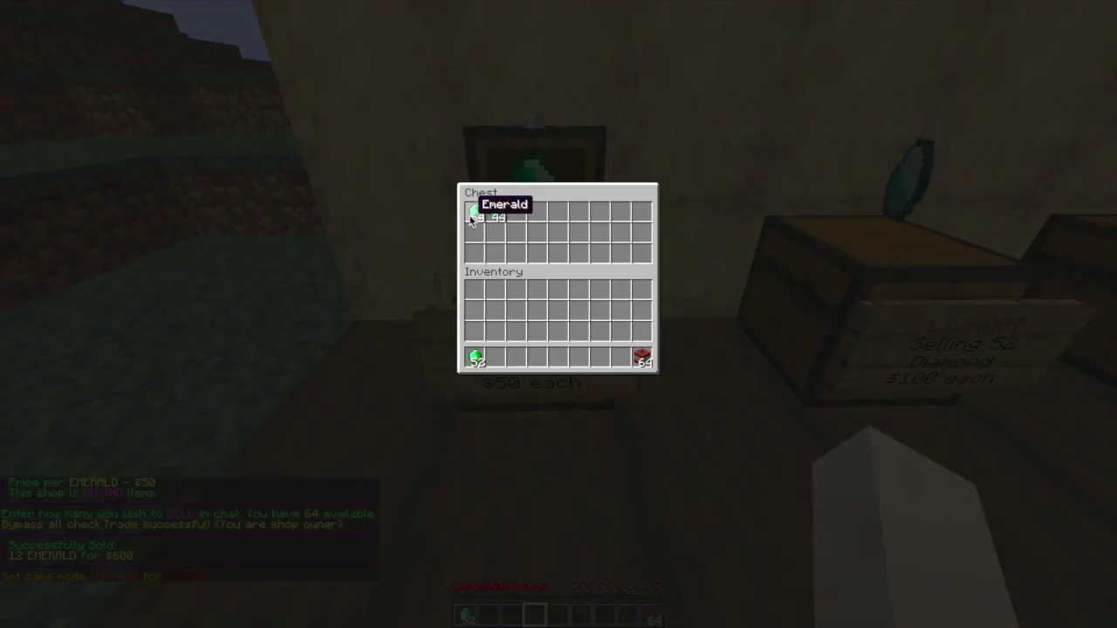
{"action": "key", "text": "Escape"}
{"action": "key", "text": "1"}
{"action": "key", "text": "s"}
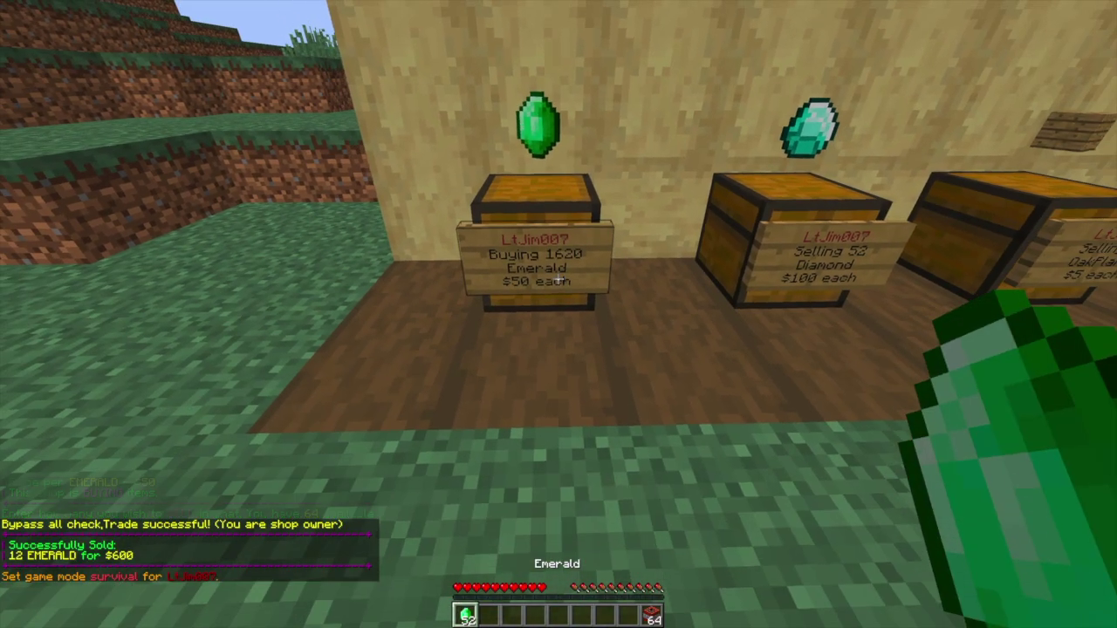
Sell the remaining 52 emeralds to the emerald shop and review the trade details in chat
{"action": "key", "text": "w"}
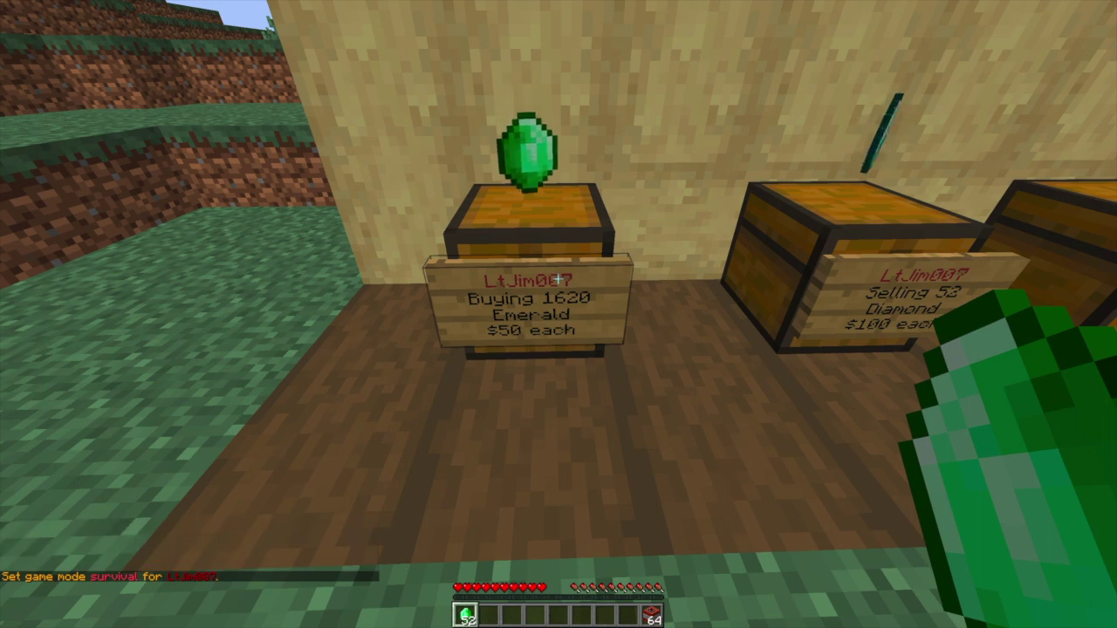
{"action": "left_click", "coordinate": [557, 277]}
{"action": "type", "text": "t"}
{"action": "type", "text": "5"}
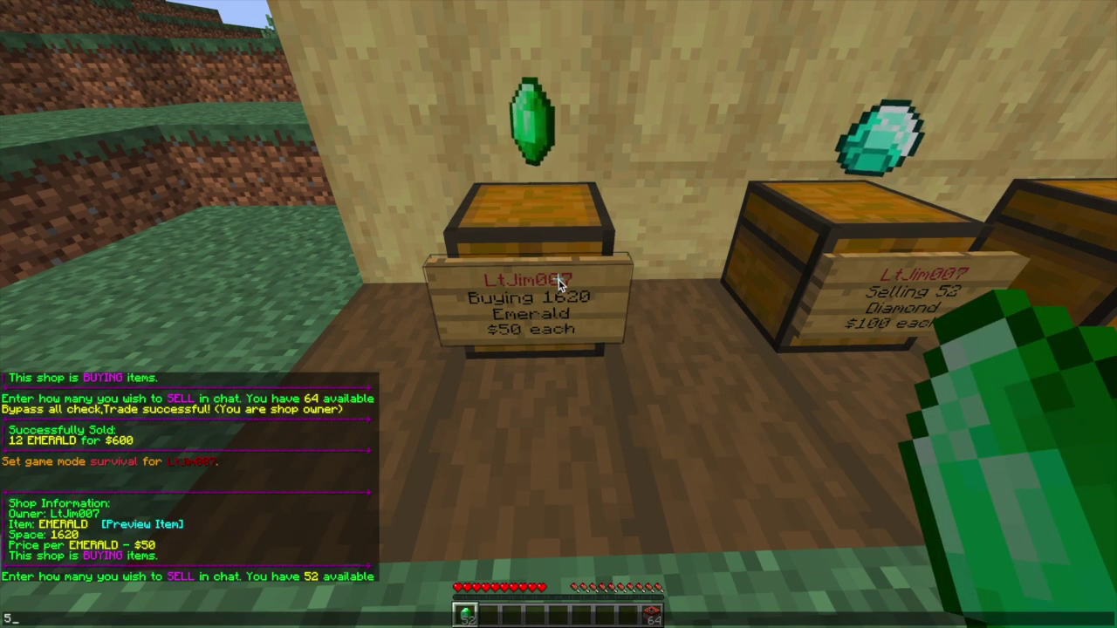
{"action": "type", "text": "2"}
{"action": "key", "text": "Return"}
{"action": "key", "text": "s"}
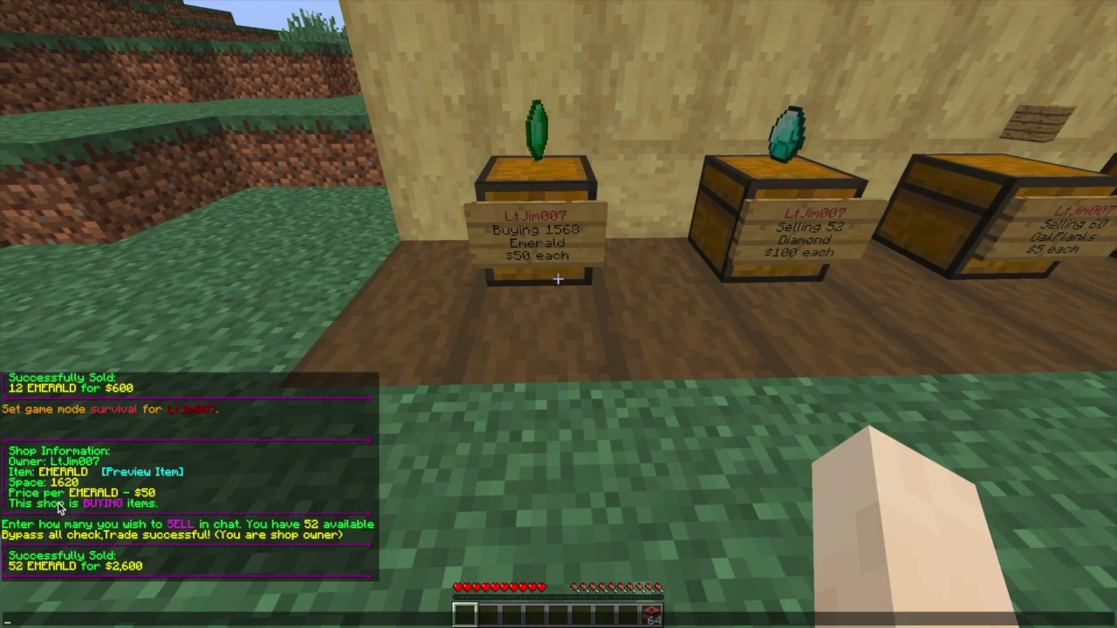
{"action": "key", "text": "Escape"}
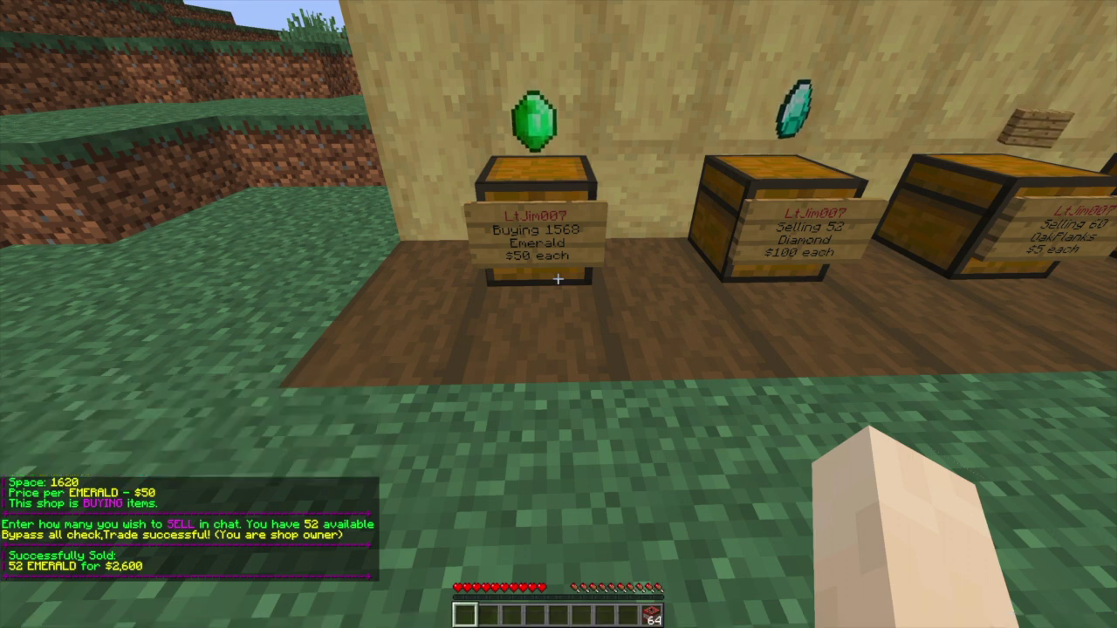
{"action": "key", "text": "t"}
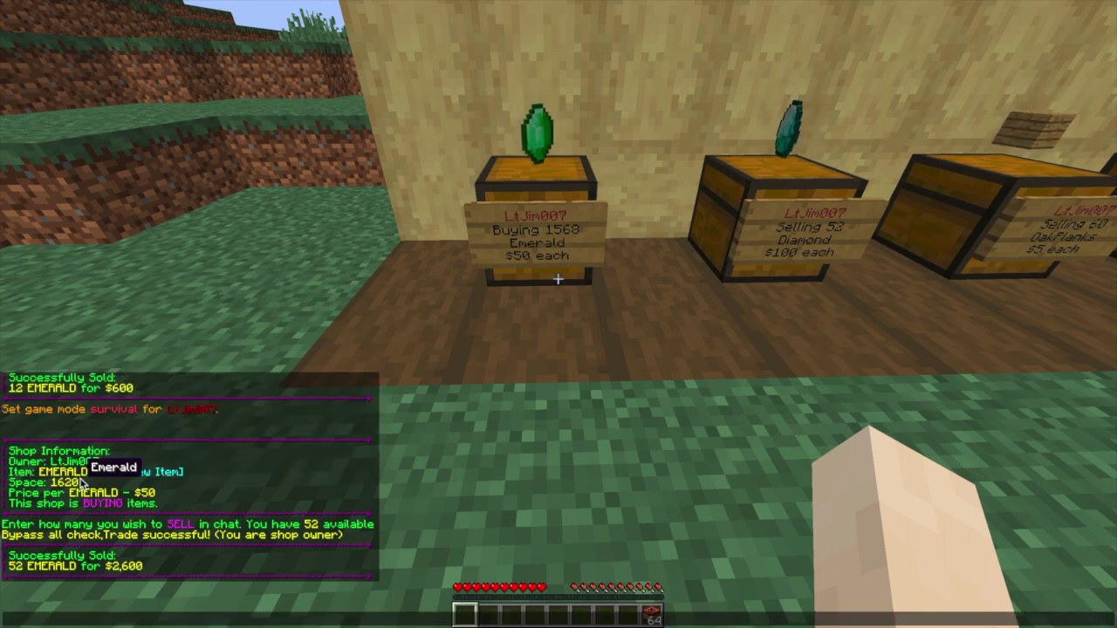
{"action": "key", "text": "Escape"}
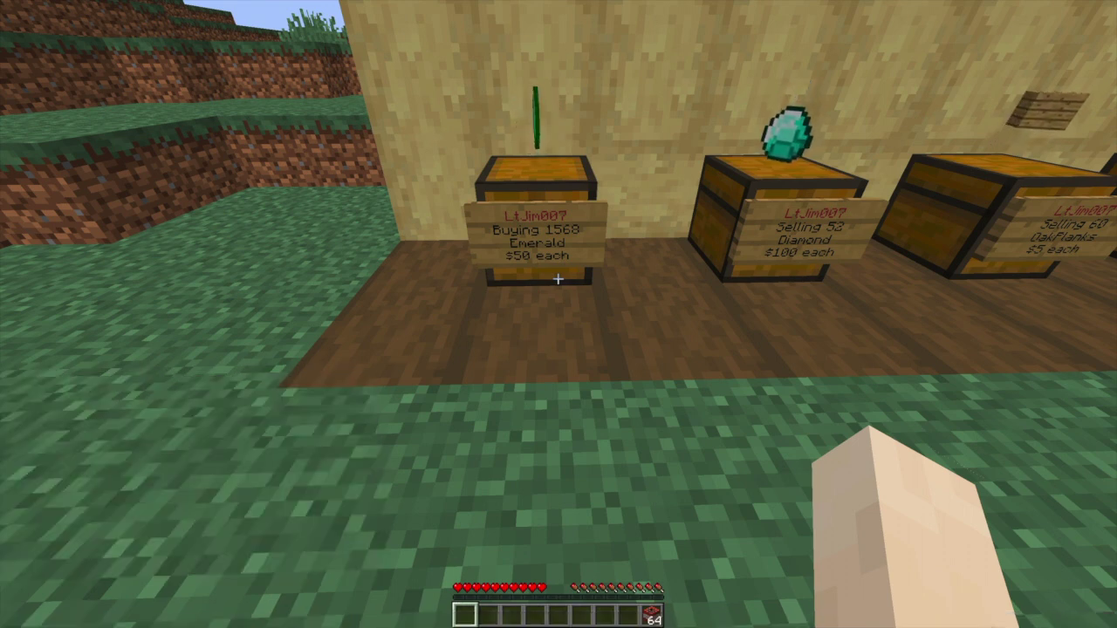
Display the emerald shop's control panel and review its owner, mode, price and stock options
{"action": "key", "text": "w"}
{"action": "left_click", "coordinate": [559, 280]}
{"action": "left_click", "coordinate": [558, 280]}
{"action": "key", "text": "t"}
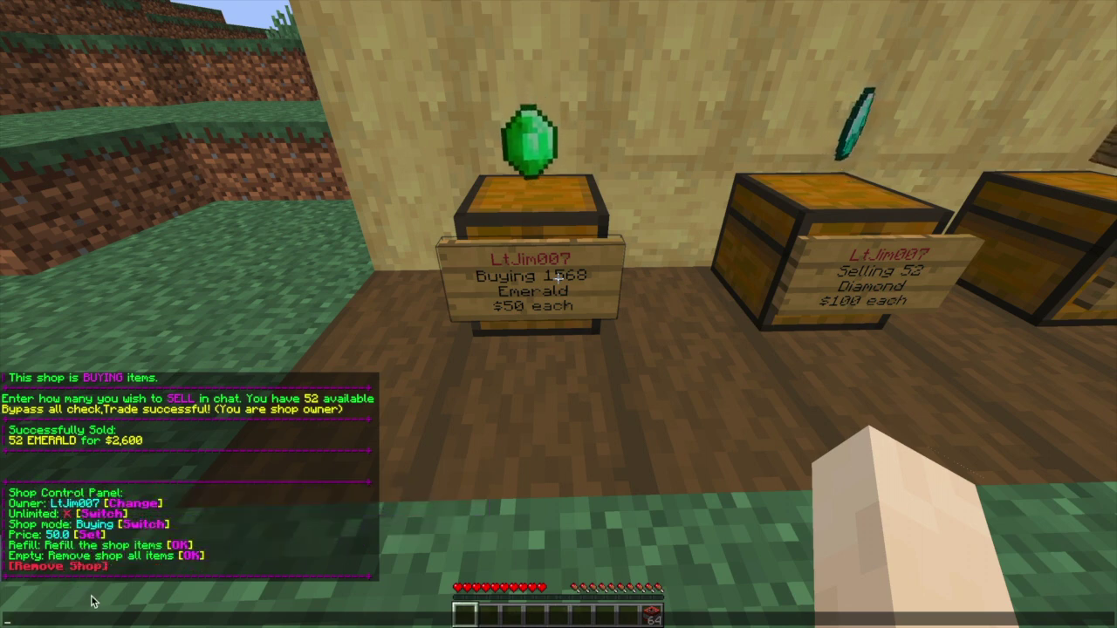
{"action": "key", "text": "Escape"}
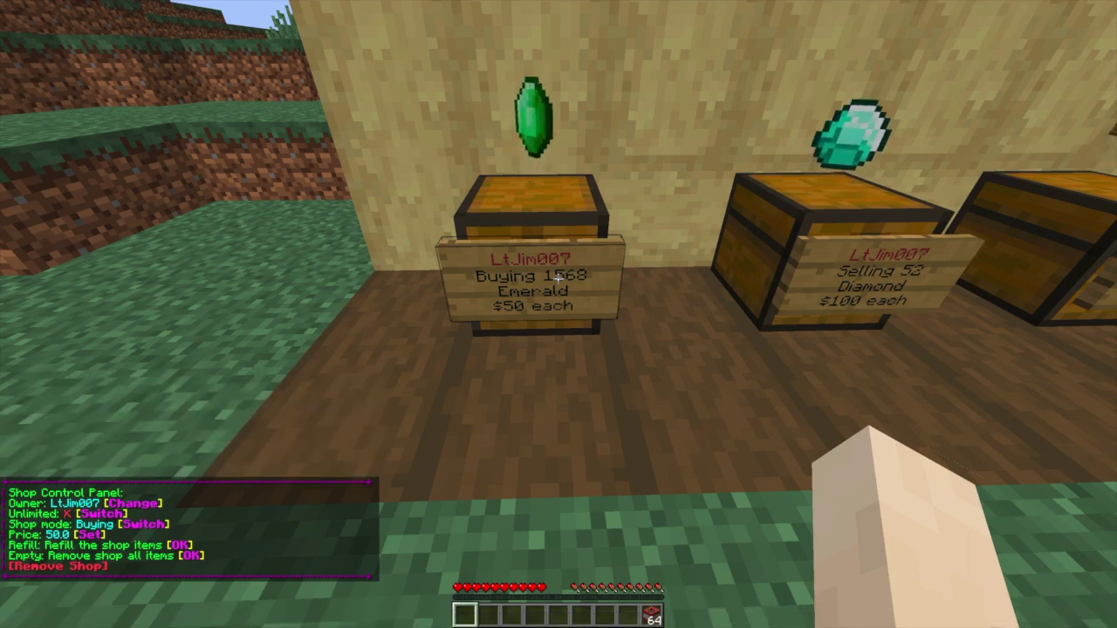
Move to the diamond-selling shop and buy 1 diamond
{"action": "key", "text": "s"}
{"action": "key", "text": "d"}
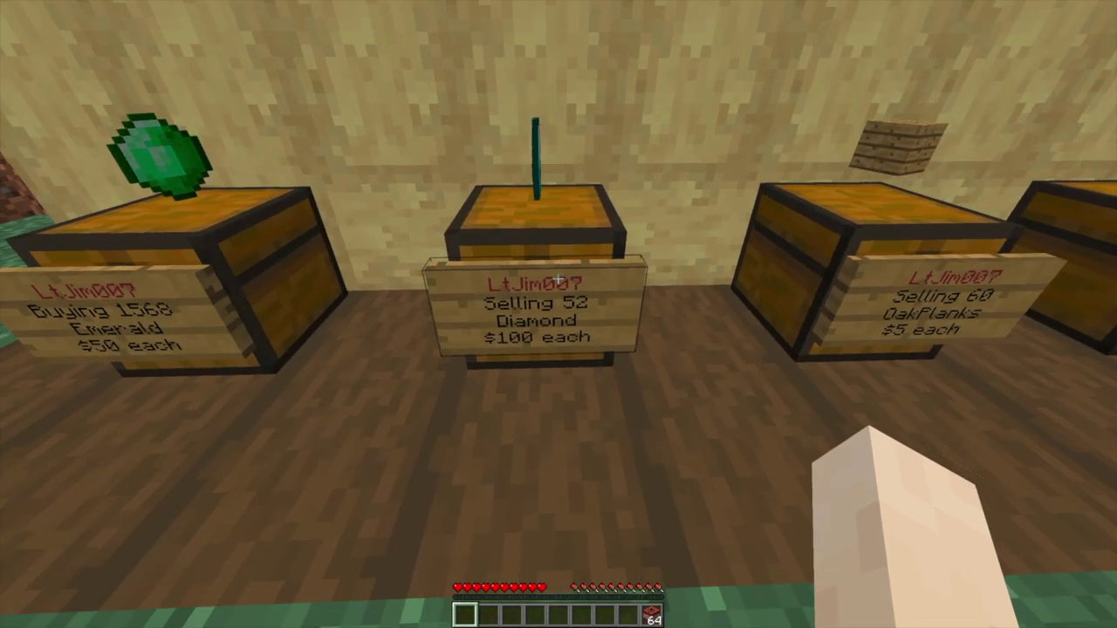
{"action": "left_click", "coordinate": [559, 279]}
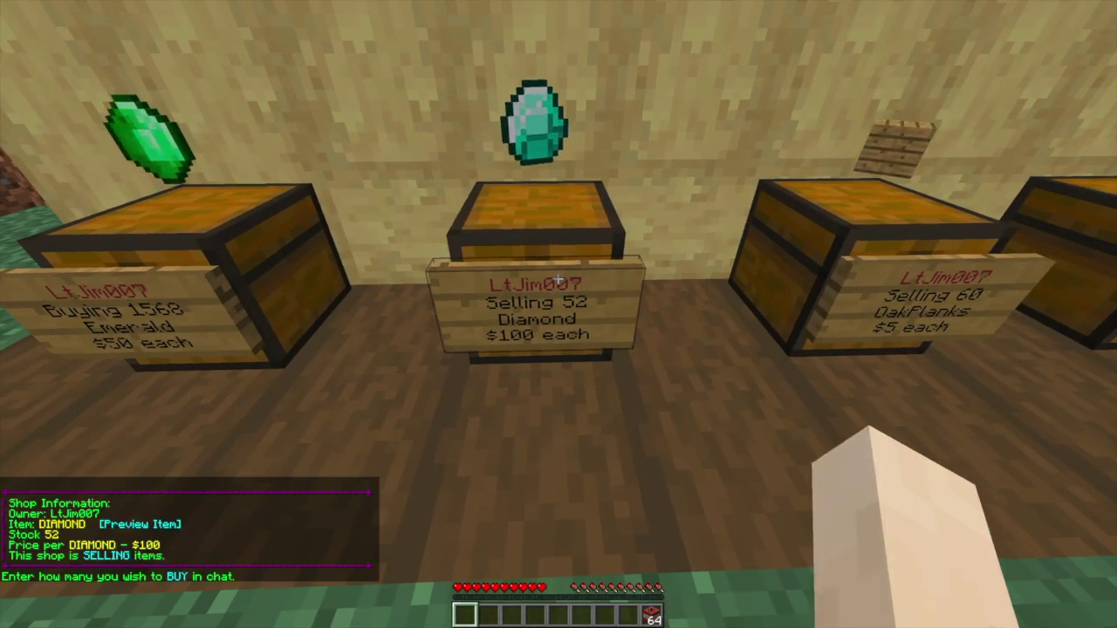
{"action": "type", "text": "t1"}
{"action": "key", "text": "Return"}
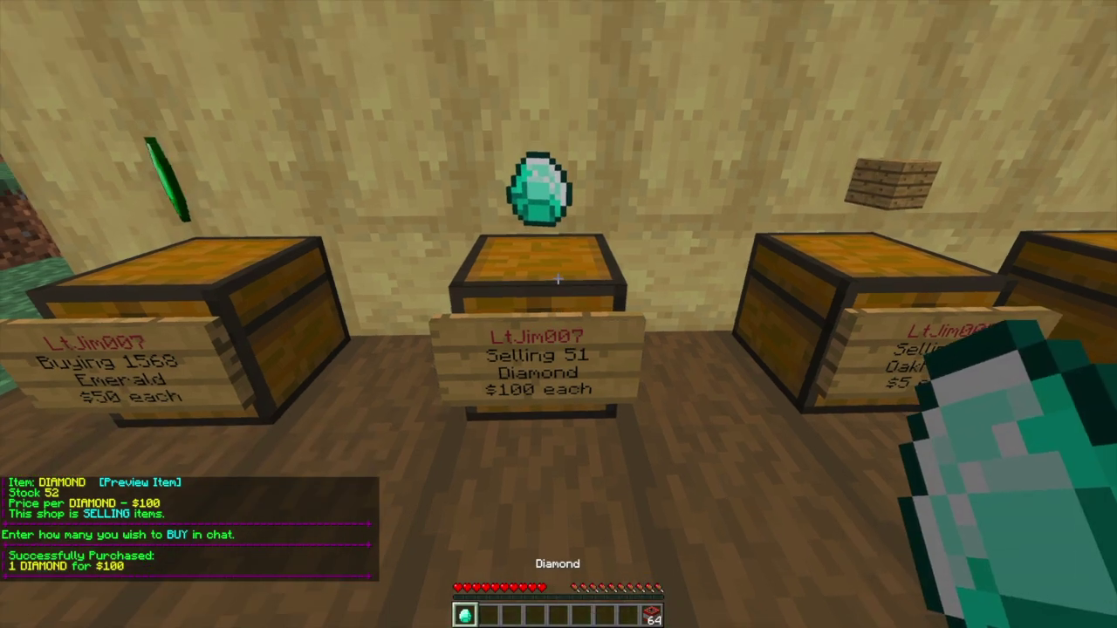
Put the purchased diamond back into the diamond shop's chest and review the purchase details in chat
{"action": "right_click", "coordinate": [559, 314]}
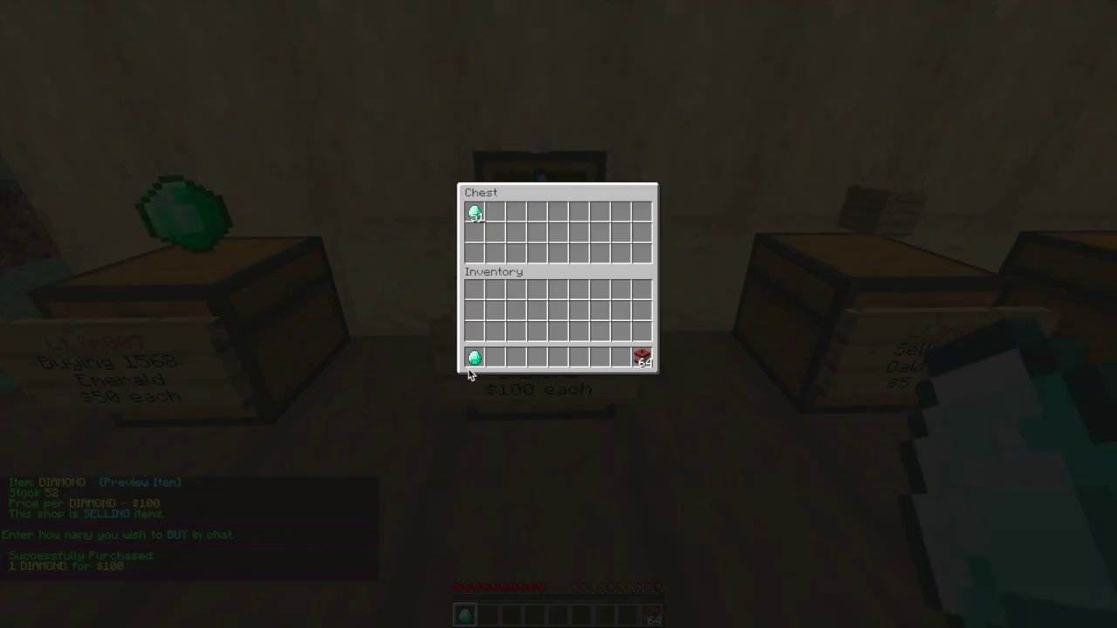
{"action": "key", "text": "Escape"}
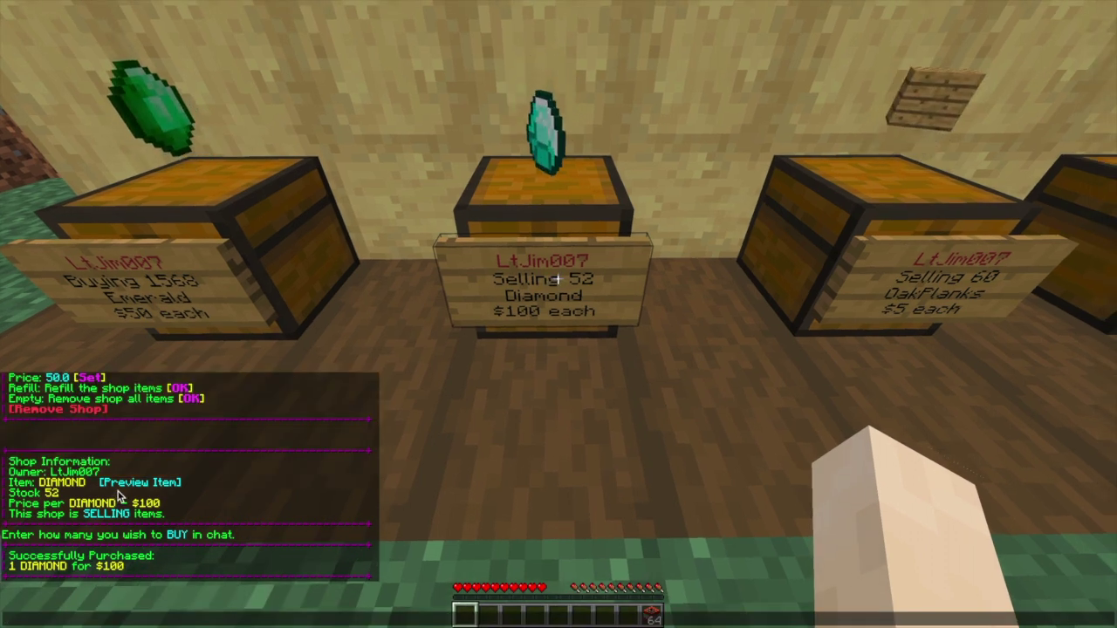
{"action": "key", "text": "Escape"}
{"action": "key", "text": "s"}
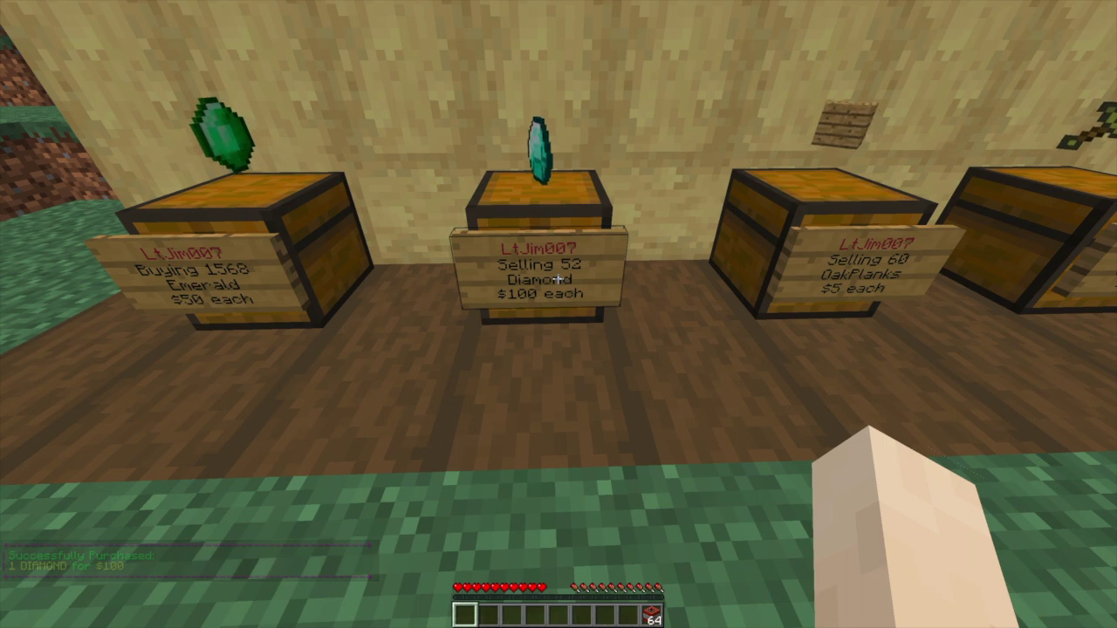
Display the diamond shop's control panel and review its options
{"action": "left_click", "coordinate": [559, 279]}
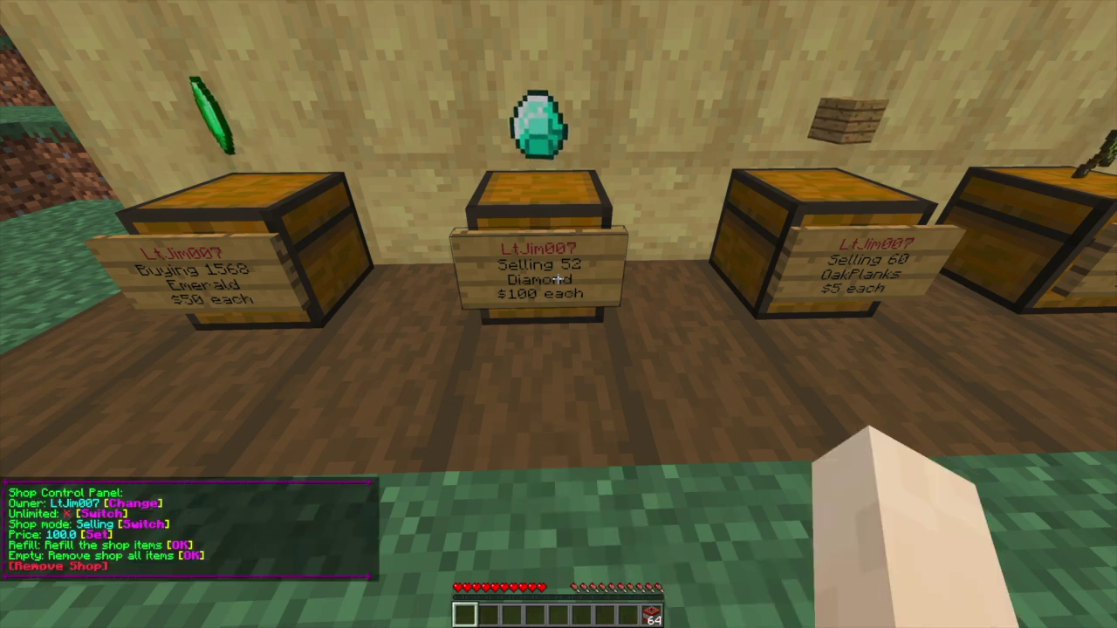
{"action": "left_click", "coordinate": [559, 279]}
{"action": "key", "text": "t"}
{"action": "key", "text": "Escape"}
Move to the oak planks shop and buy 1 oak plank
{"action": "key", "text": "d"}
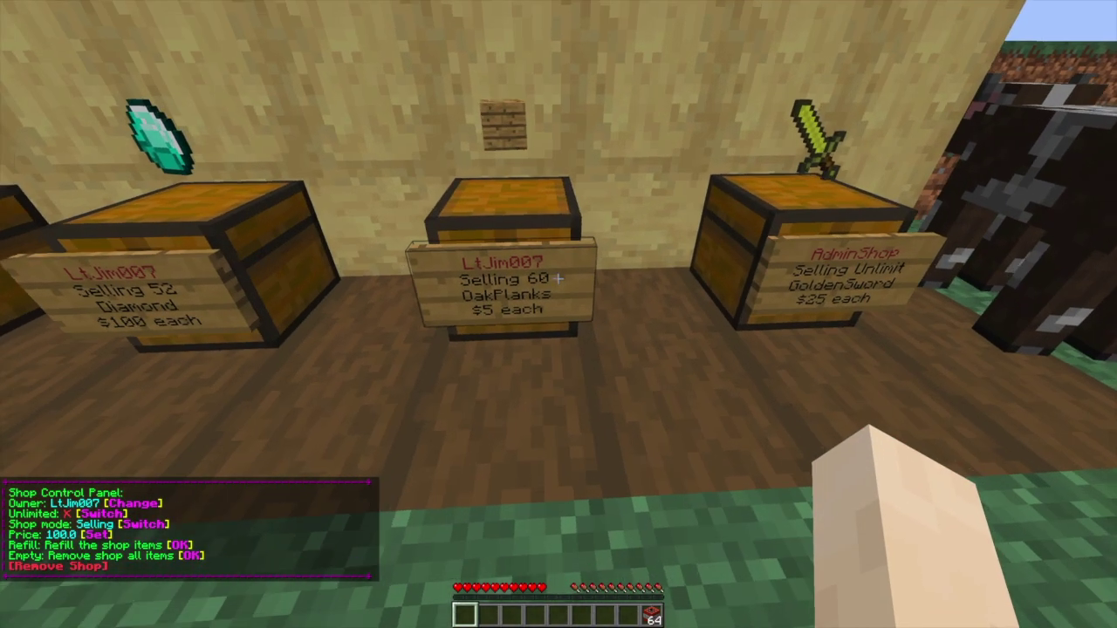
{"action": "left_click", "coordinate": [559, 280]}
{"action": "type", "text": "t"}
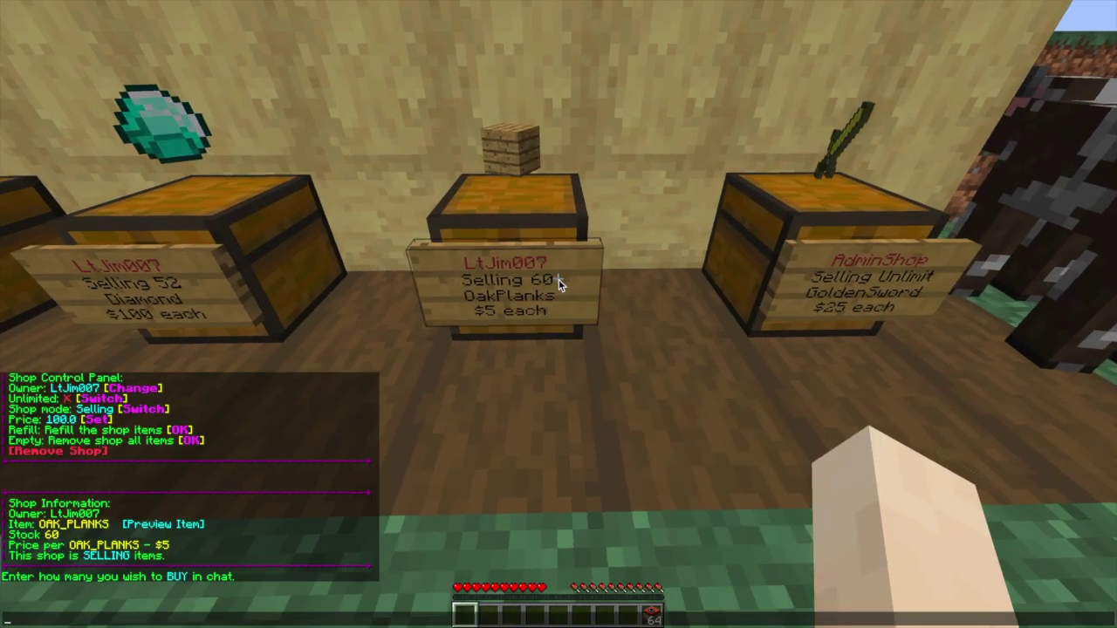
{"action": "type", "text": "1"}
{"action": "key", "text": "Return"}
{"action": "key", "text": "s"}
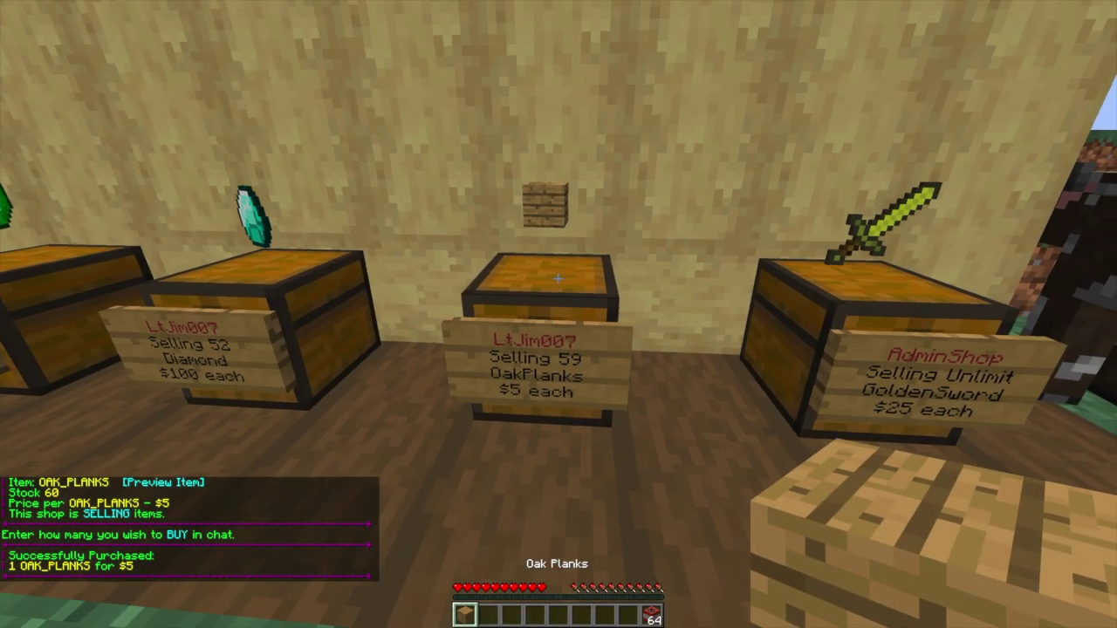
Return the purchased oak plank to the oak planks shop's chest
{"action": "right_click", "coordinate": [559, 279]}
{"action": "left_click", "coordinate": [531, 298]}
{"action": "key", "text": "Escape"}
{"action": "key", "text": "s"}
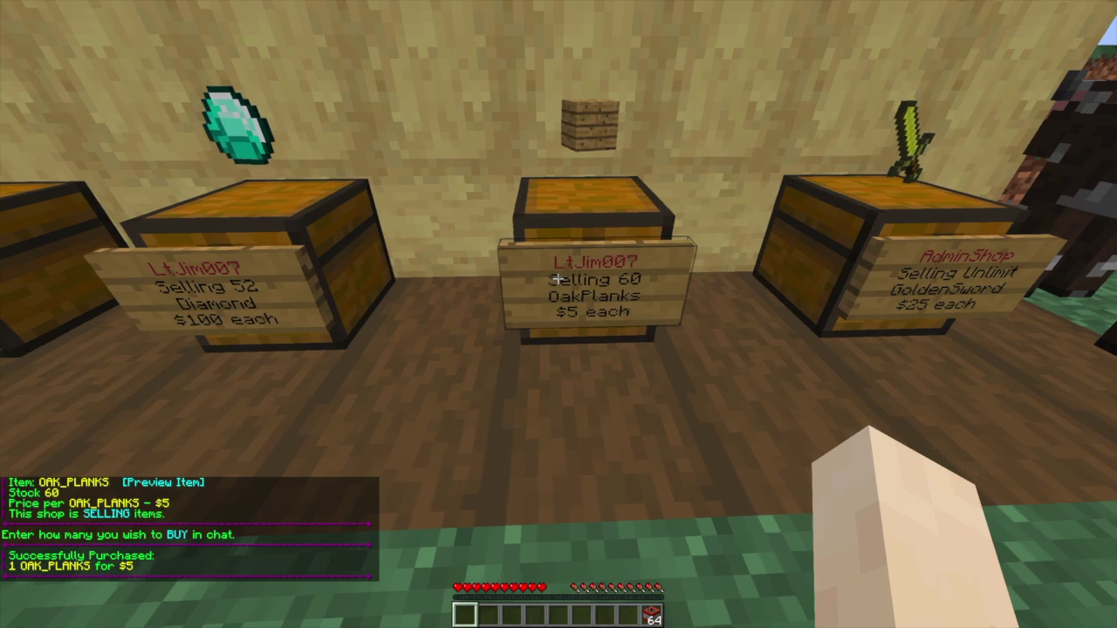
Display the control panels of the oak planks shop and the golden sword AdminShop, and examine the sword shop's owner and unlimited settings
{"action": "left_click", "coordinate": [559, 279]}
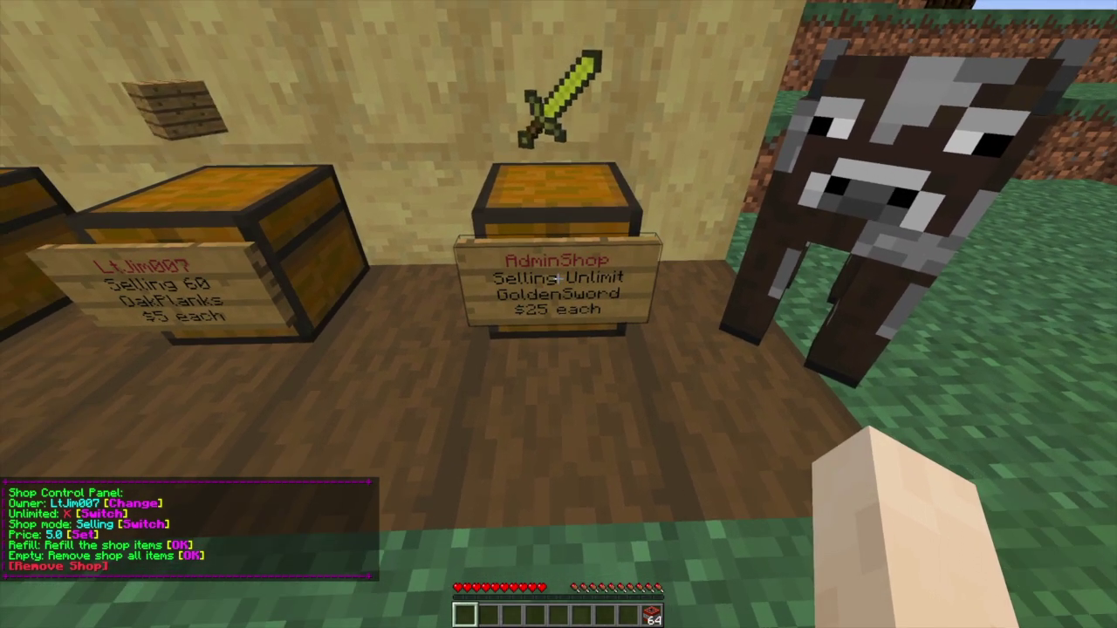
{"action": "left_click", "coordinate": [559, 279]}
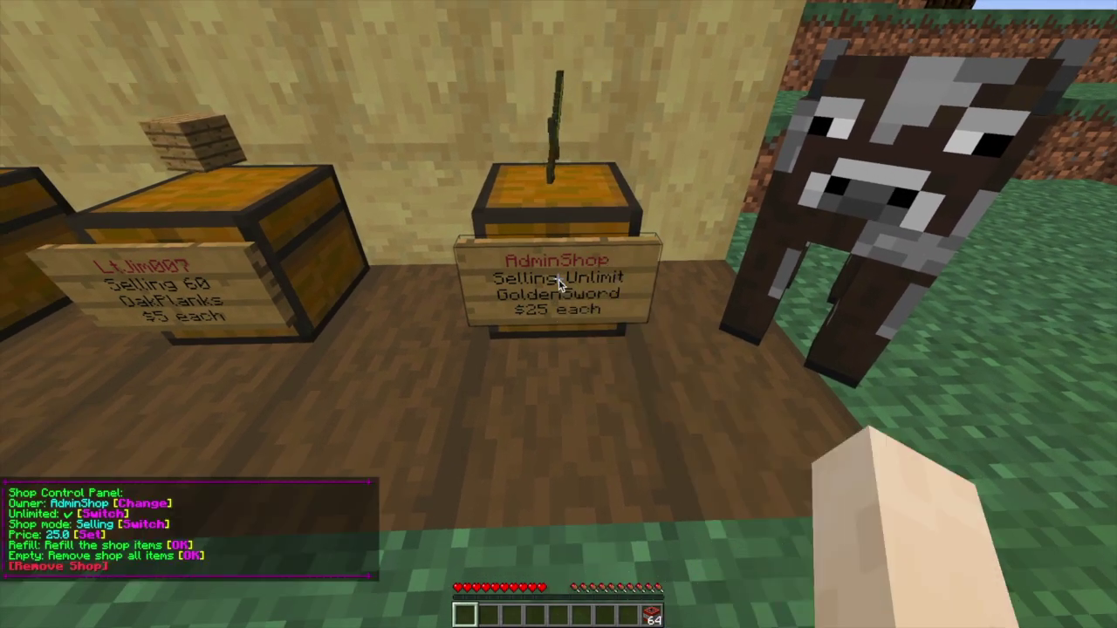
{"action": "key", "text": "t"}
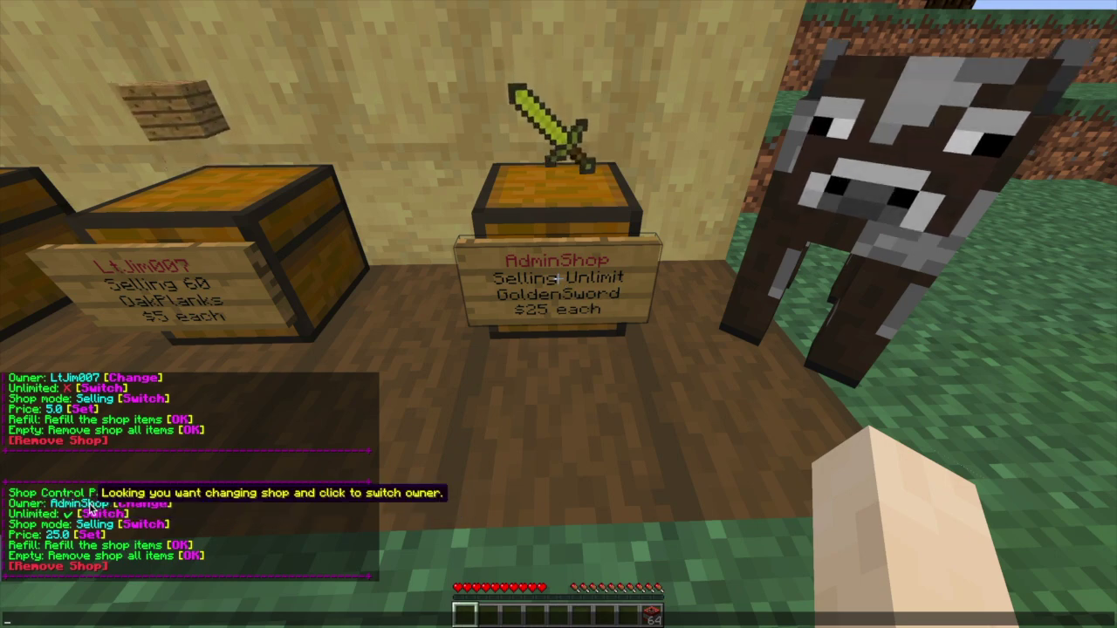
{"action": "key", "text": "Escape"}
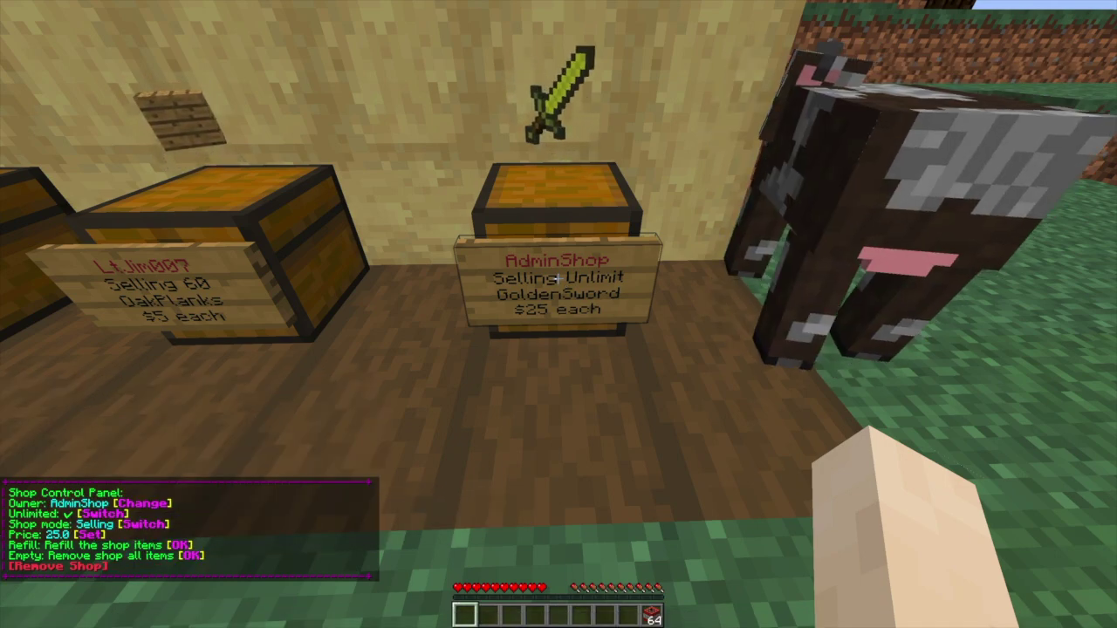
{"action": "key", "text": "s"}
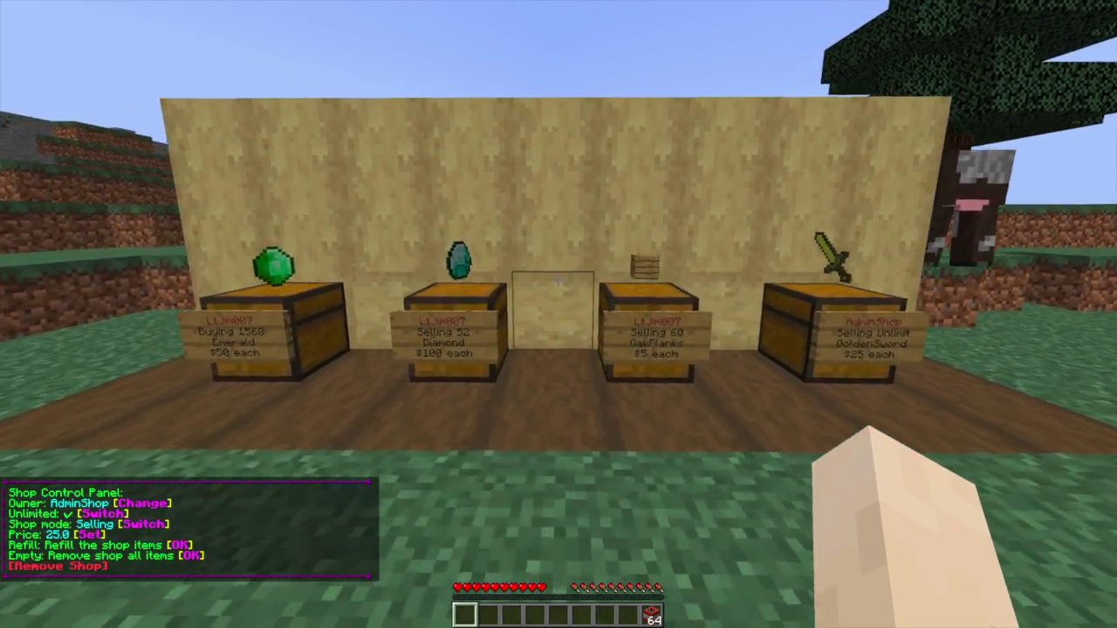
Place a single chest on the open grass beside the existing row of shops
{"action": "left_click", "coordinate": [558, 280]}
{"action": "middle_click", "coordinate": [558, 279]}
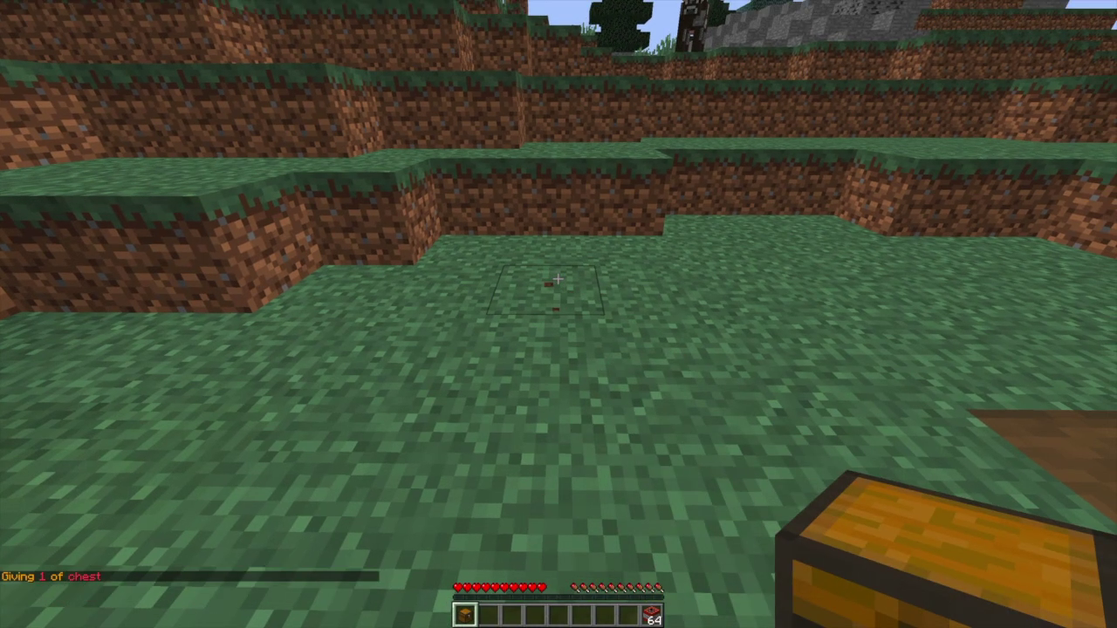
{"action": "right_click", "coordinate": [558, 279]}
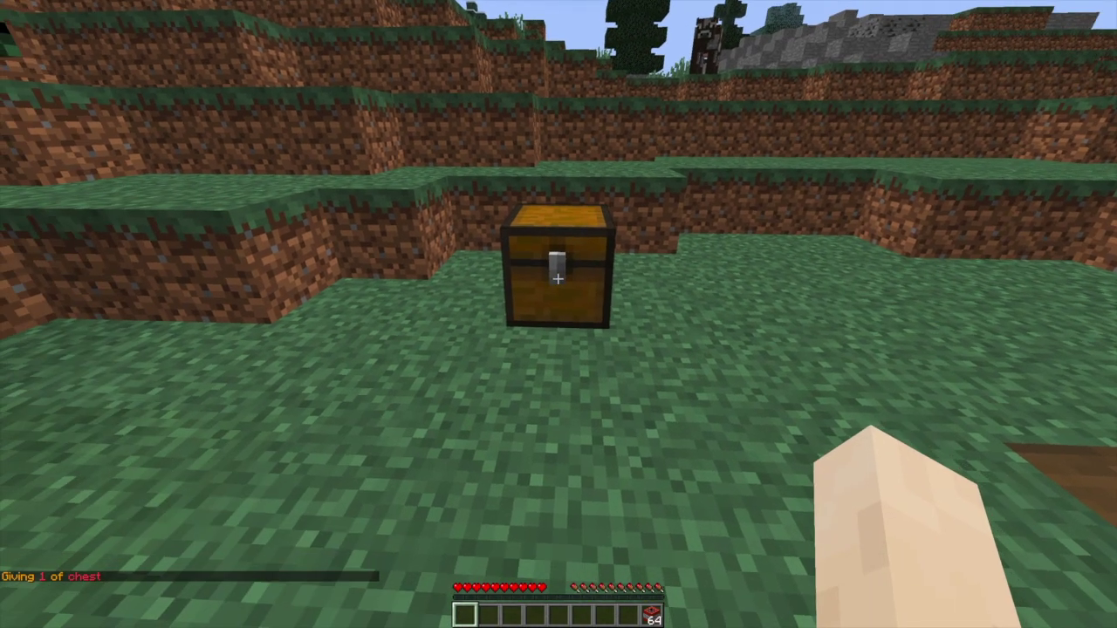
Create a TNT shop on the new chest with a trade price of 1234 per TNT
{"action": "scroll", "coordinate": [559, 279], "scroll_direction": "up", "scroll_amount": 1}
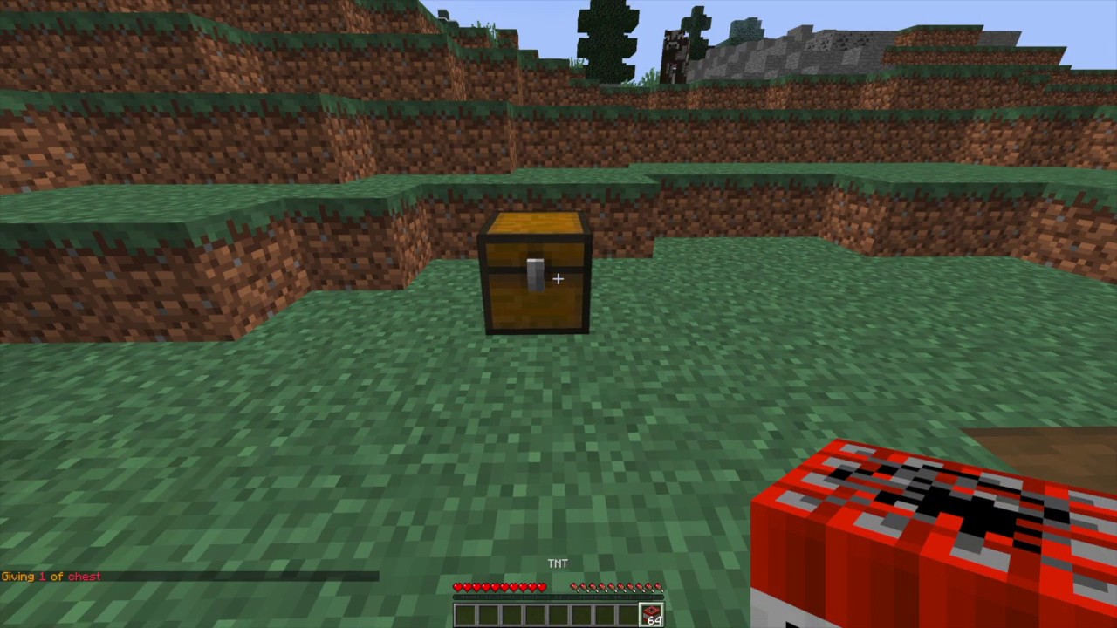
{"action": "left_click", "coordinate": [559, 280]}
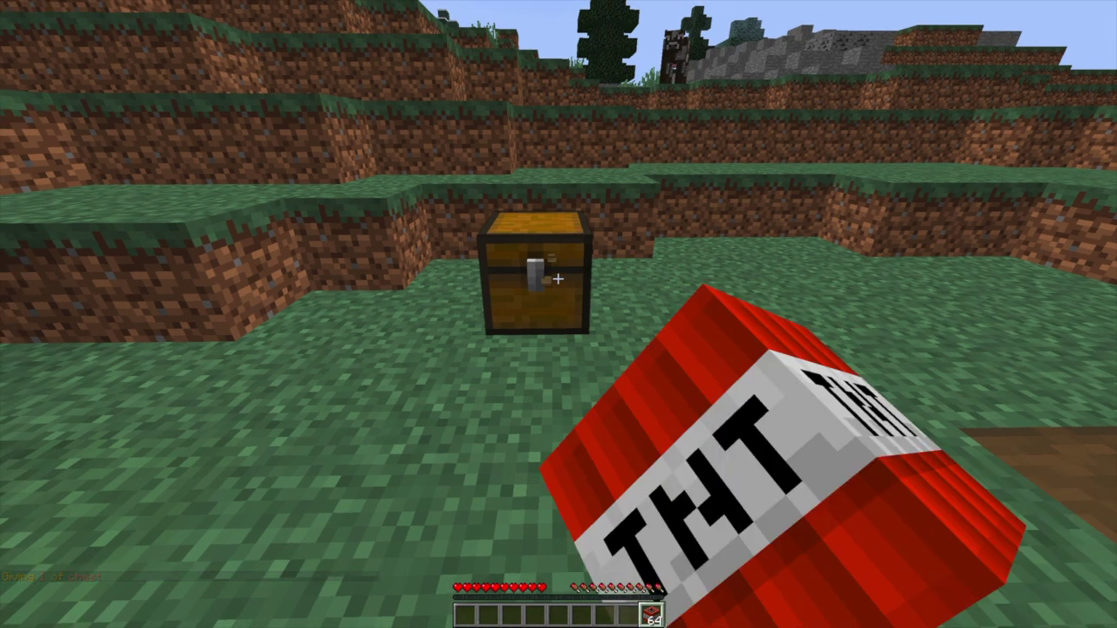
{"action": "key", "text": "t"}
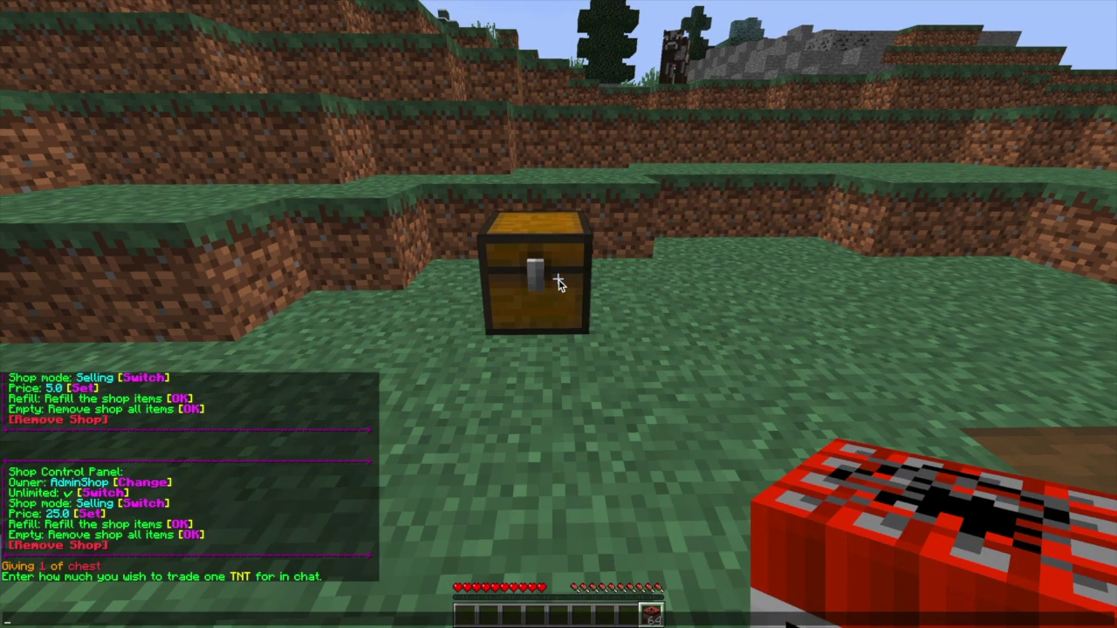
{"action": "type", "text": "1234"}
{"action": "key", "text": "Return"}
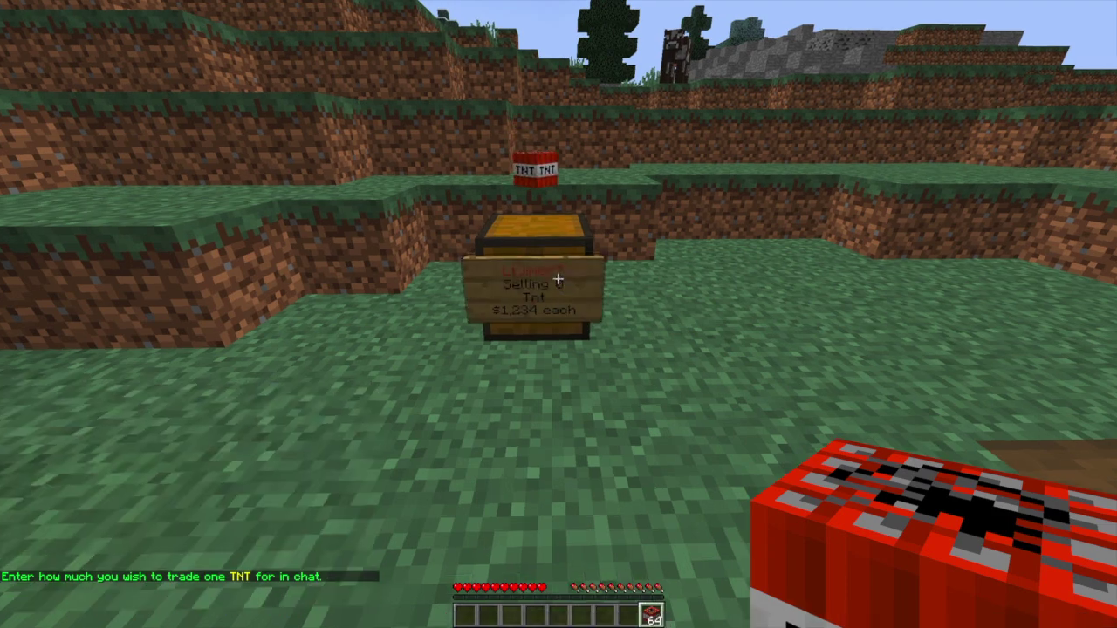
{"action": "key", "text": "w"}
{"action": "key", "text": "s"}
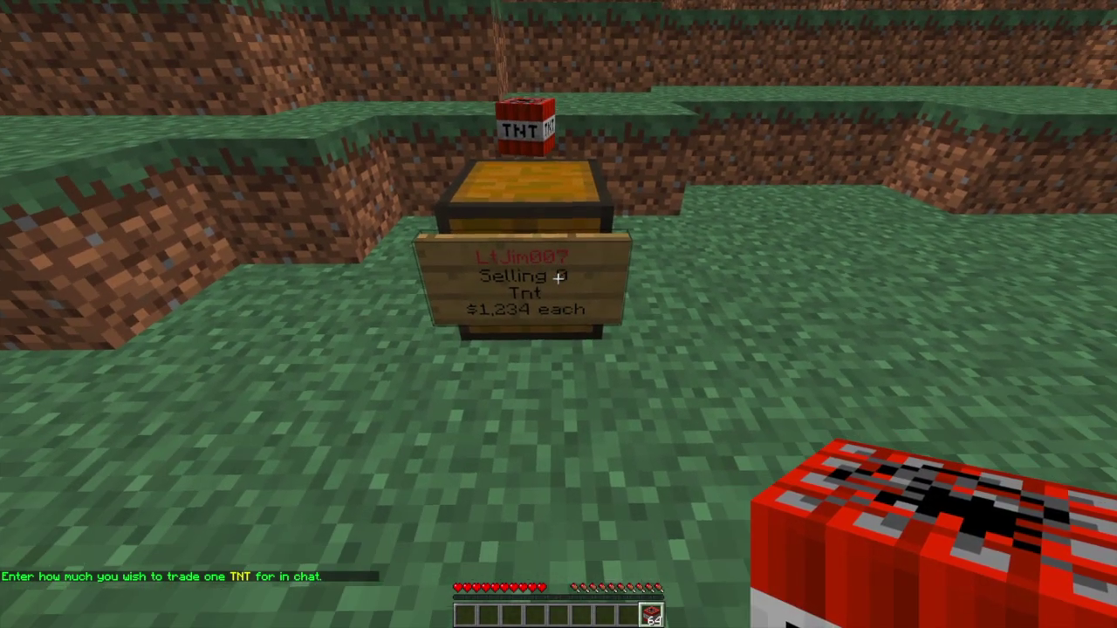
Display the QuickShop help with /qs and review the available shop commands
{"action": "key", "text": "slash"}
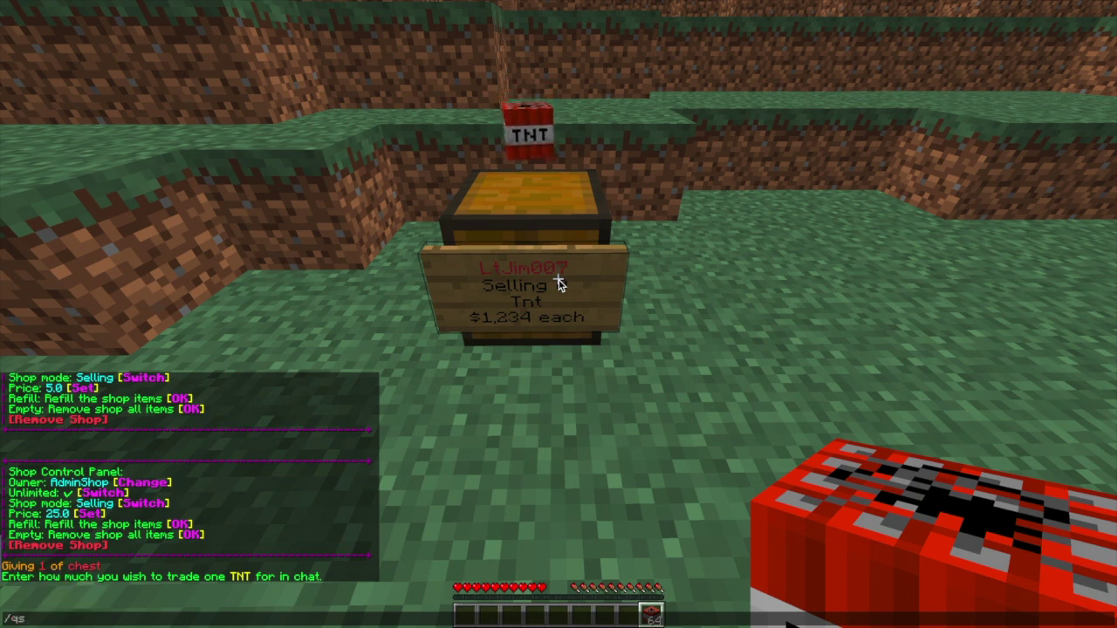
{"action": "type", "text": "qs"}
{"action": "key", "text": "Return"}
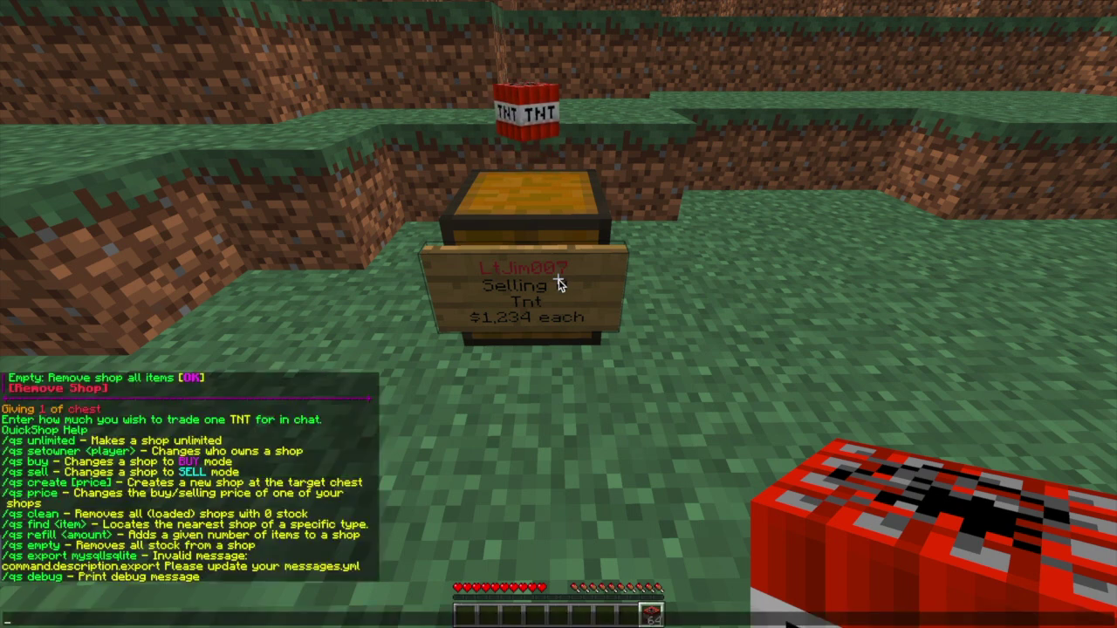
{"action": "type", "text": "/qs"}
{"action": "key", "text": "Return"}
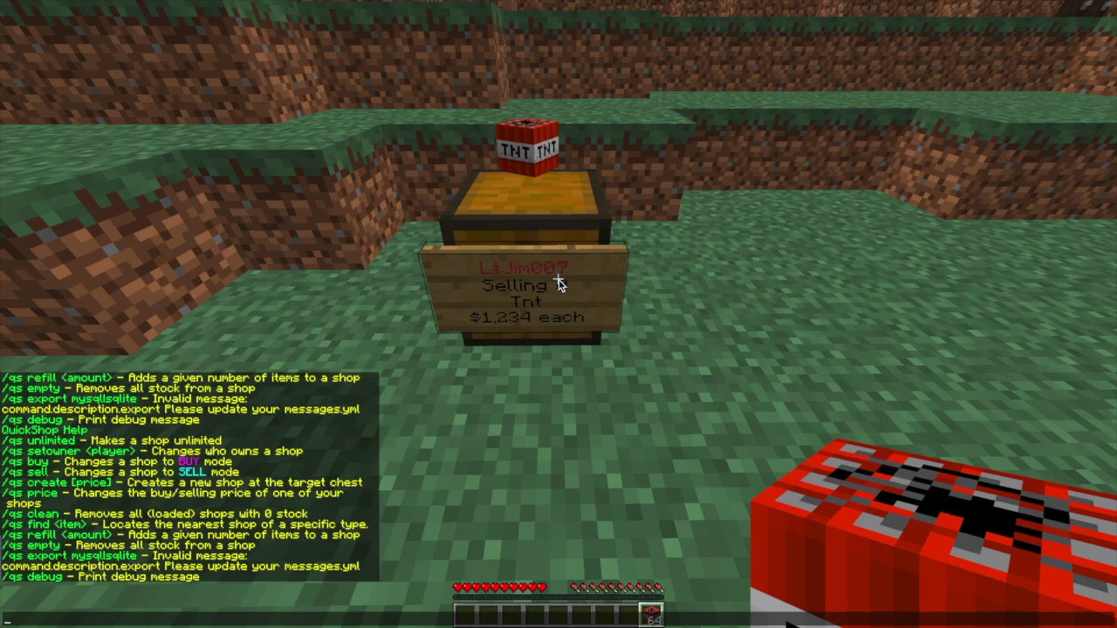
Switch the TNT shop to buying mode with the command /shop buy
{"action": "type", "text": "/shop"}
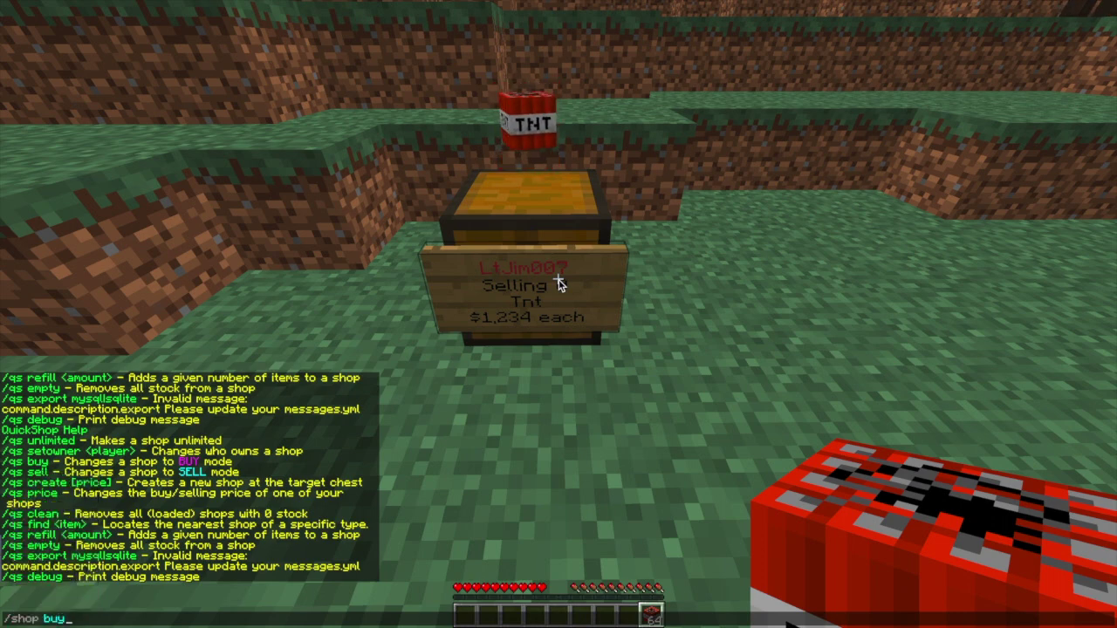
{"action": "type", "text": " buy"}
{"action": "key", "text": "Return"}
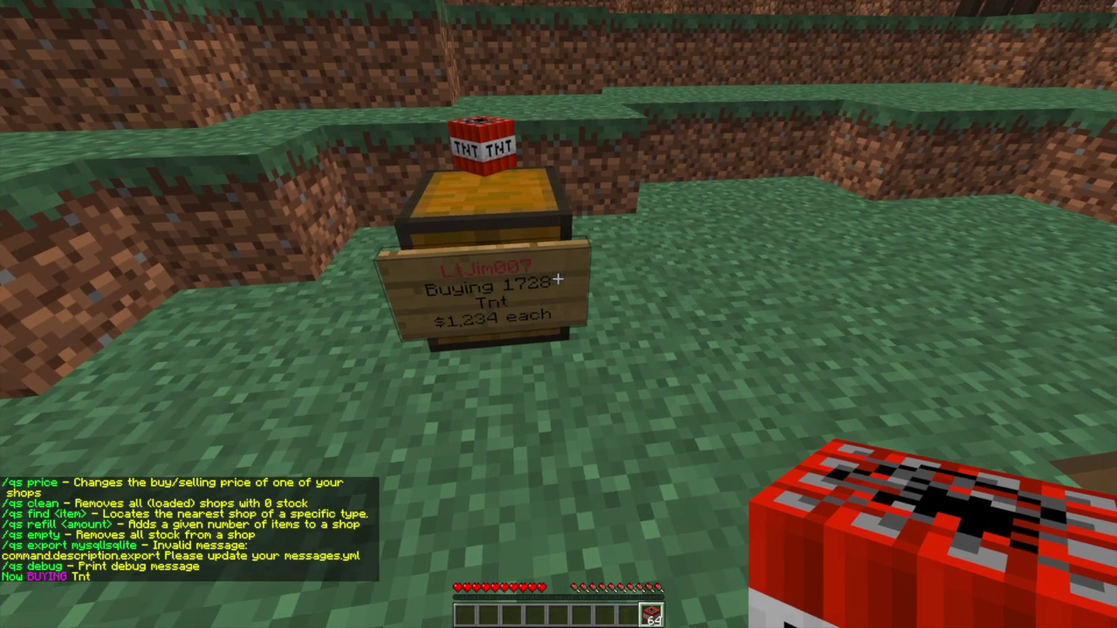
Switch the TNT shop to selling mode and stock its chest with 32 TNT
{"action": "type", "text": "/"}
{"action": "type", "text": "shop b"}
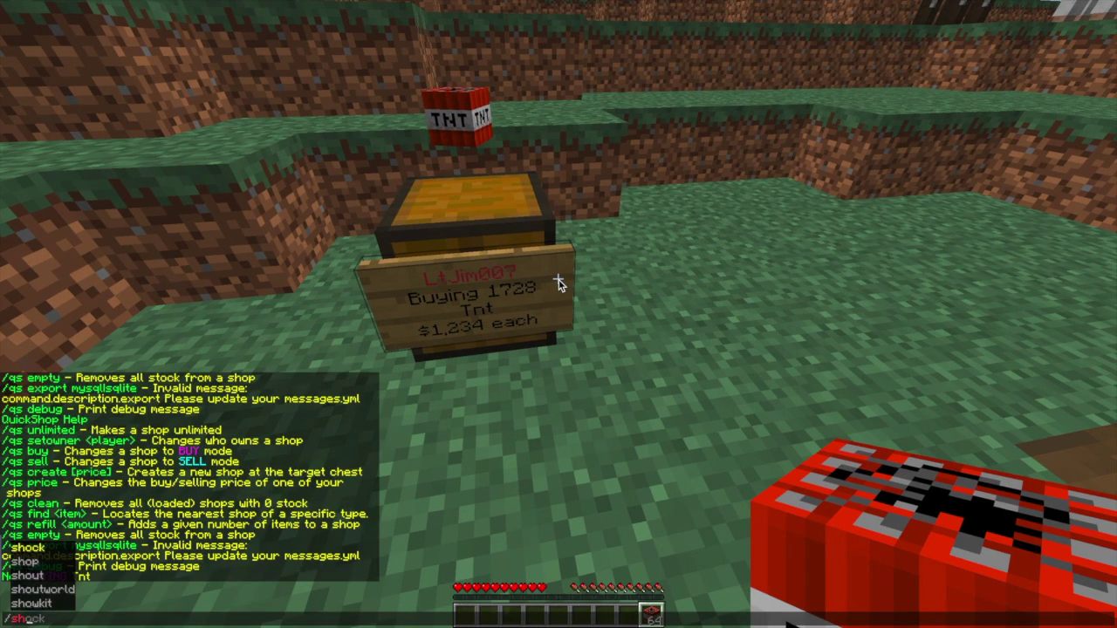
{"action": "type", "text": "ell"}
{"action": "key", "text": "Return"}
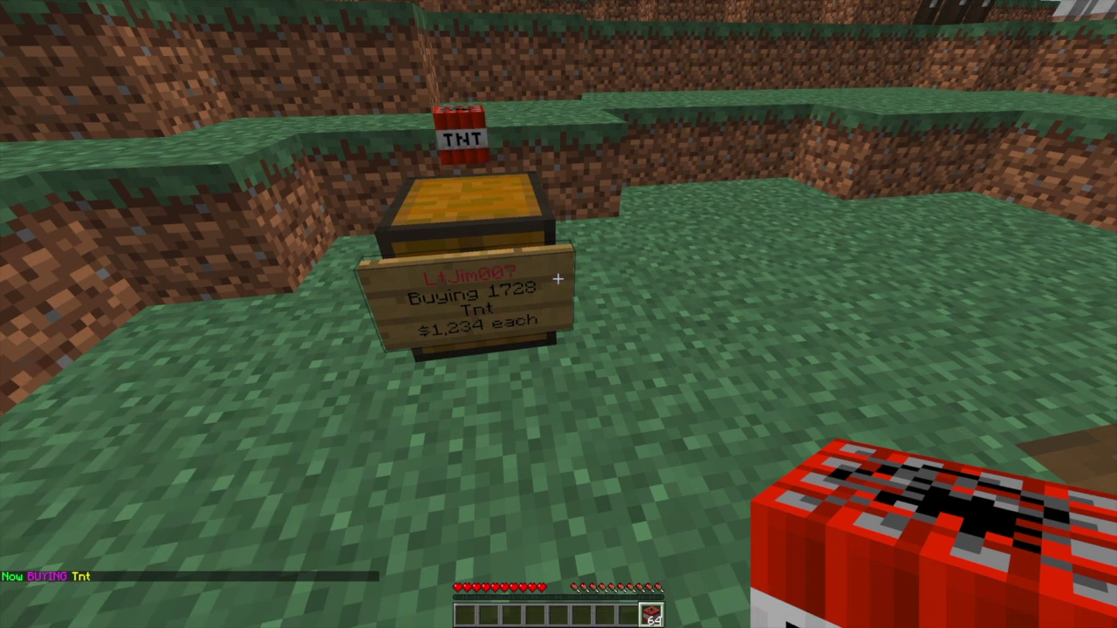
{"action": "key", "text": "Escape"}
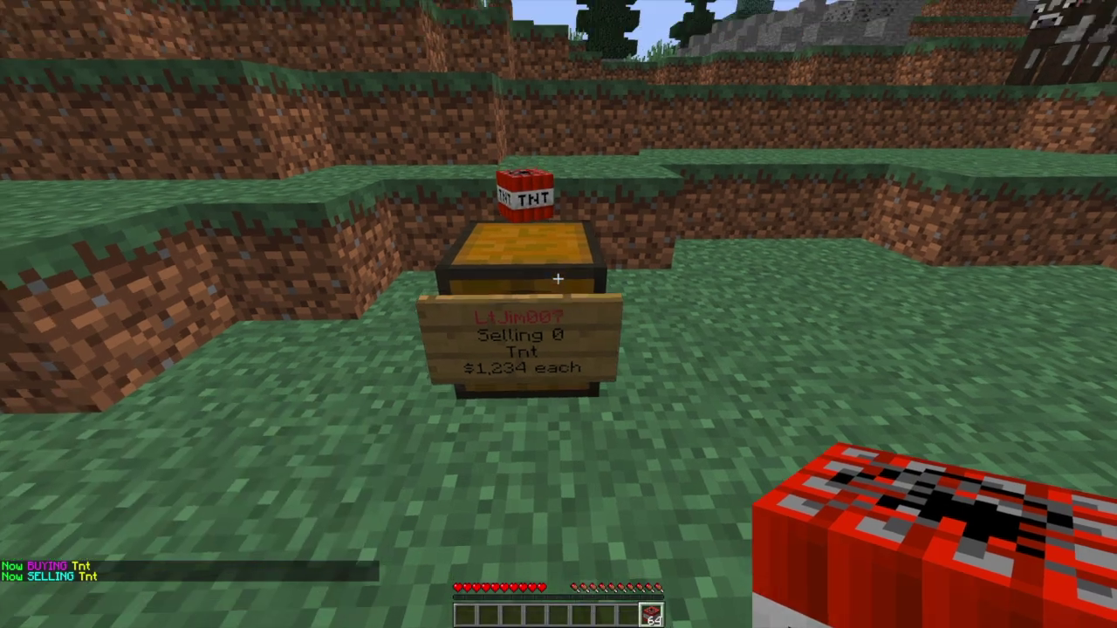
{"action": "right_click", "coordinate": [559, 277]}
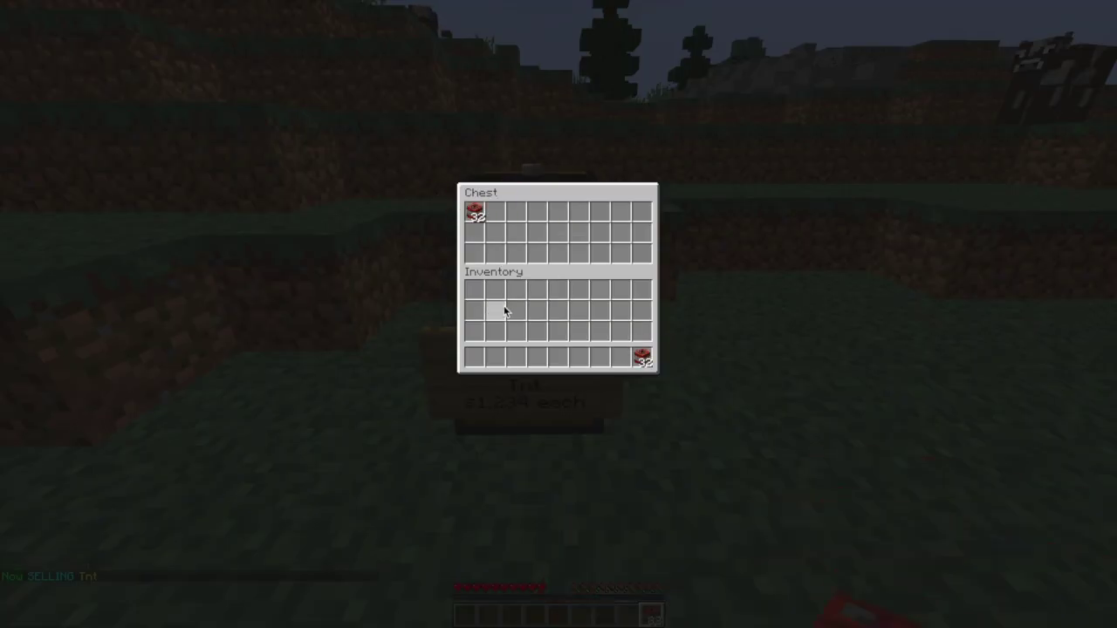
{"action": "key", "text": "Escape"}
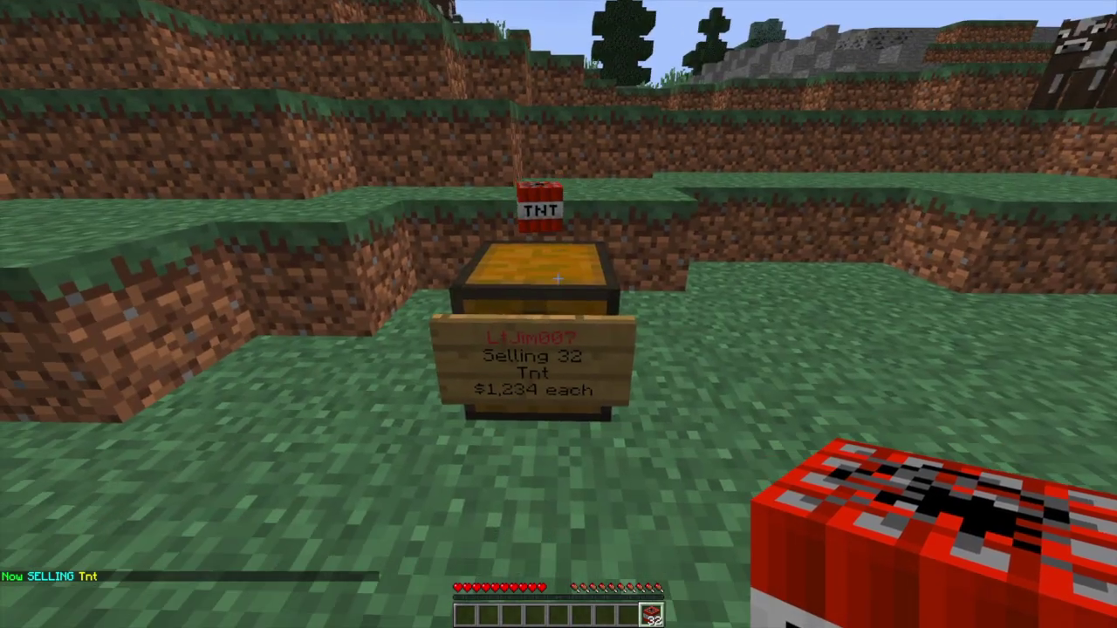
Set the TNT shop back to buying mode and sell 32 TNT to it
{"action": "key", "text": "t"}
{"action": "key", "text": "Up"}
{"action": "key", "text": "Return"}
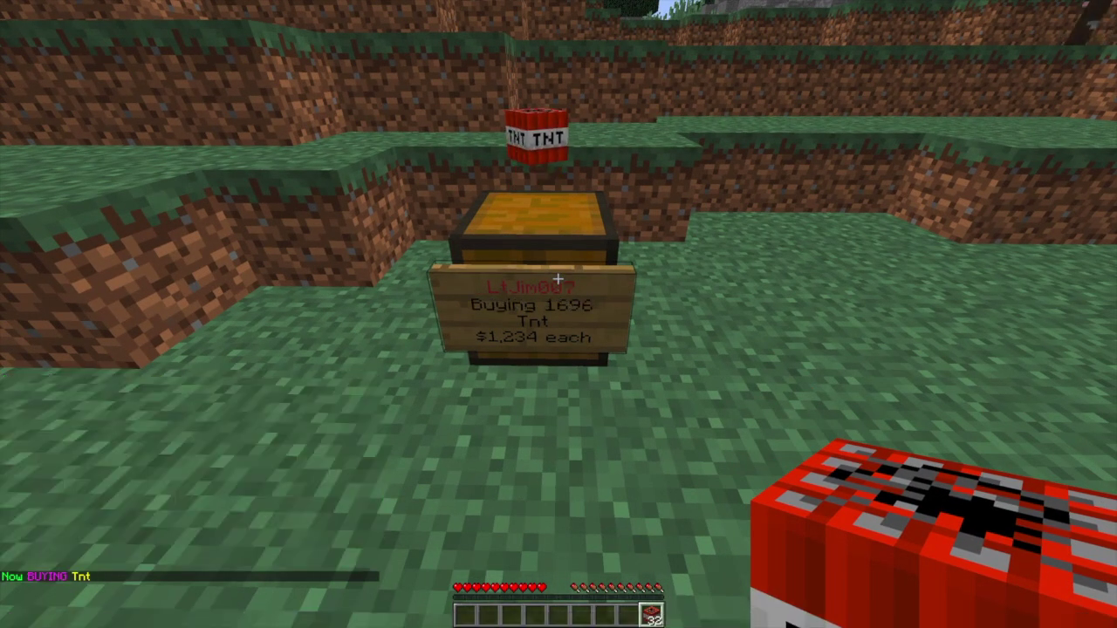
{"action": "left_click", "coordinate": [558, 279]}
{"action": "type", "text": "t"}
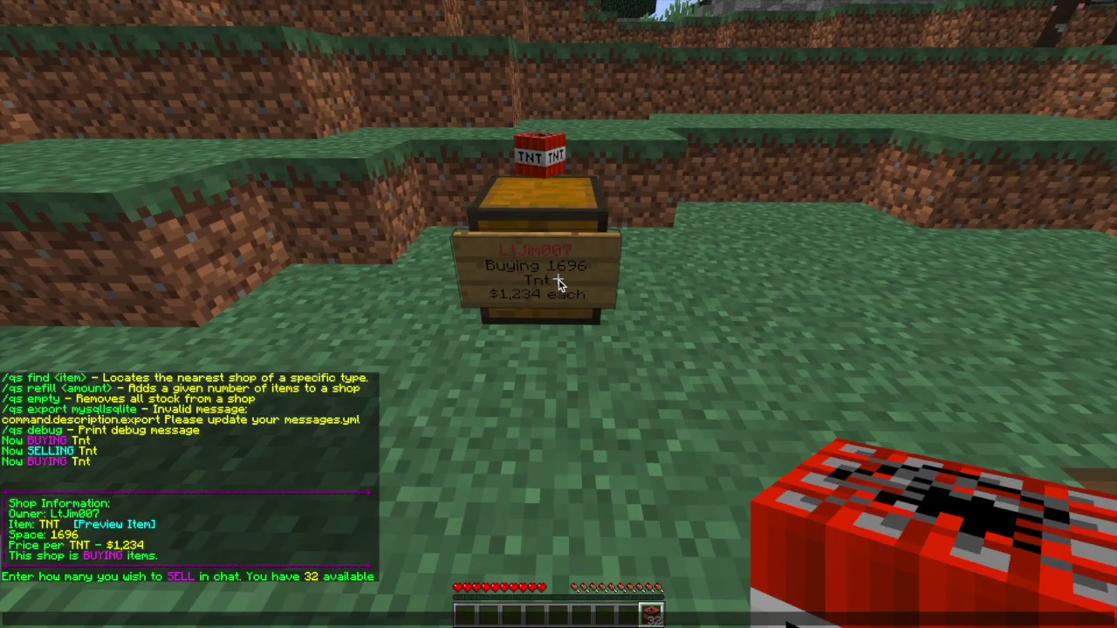
{"action": "type", "text": "32"}
{"action": "key", "text": "Return"}
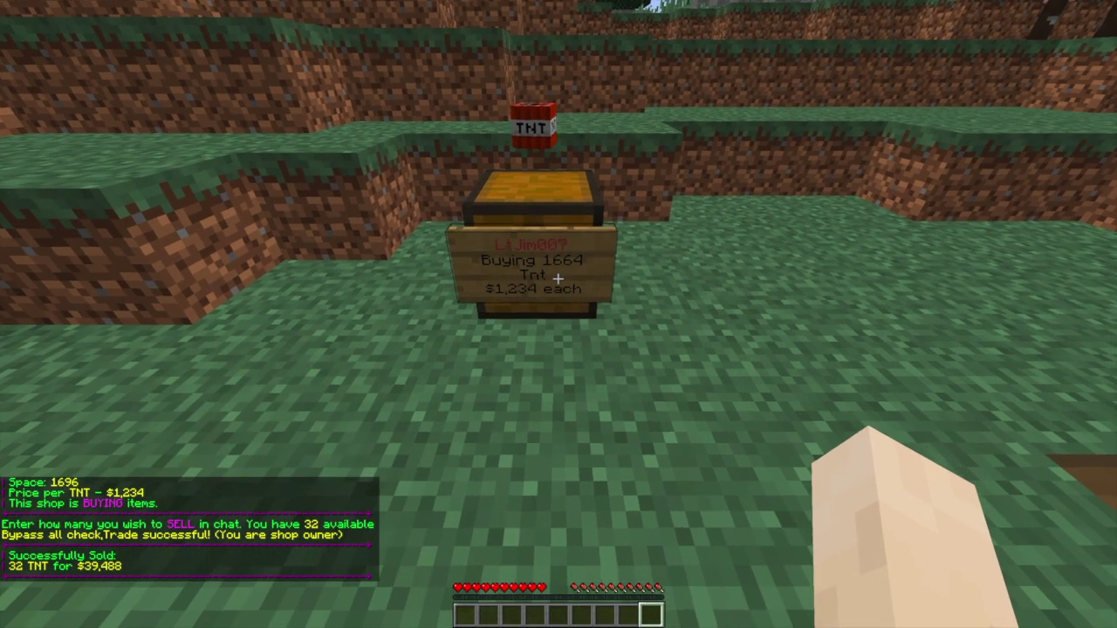
Change the TNT shop from buying to selling mode with a shop command
{"action": "key", "text": "t"}
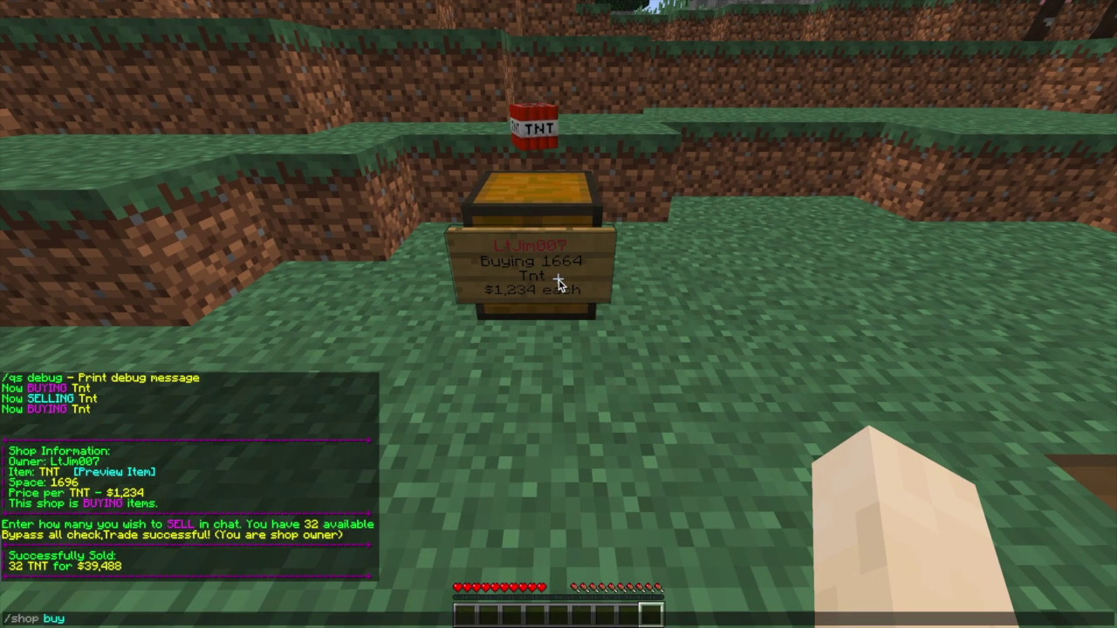
{"action": "type", "text": "/shop buy"}
{"action": "key", "text": "Return"}
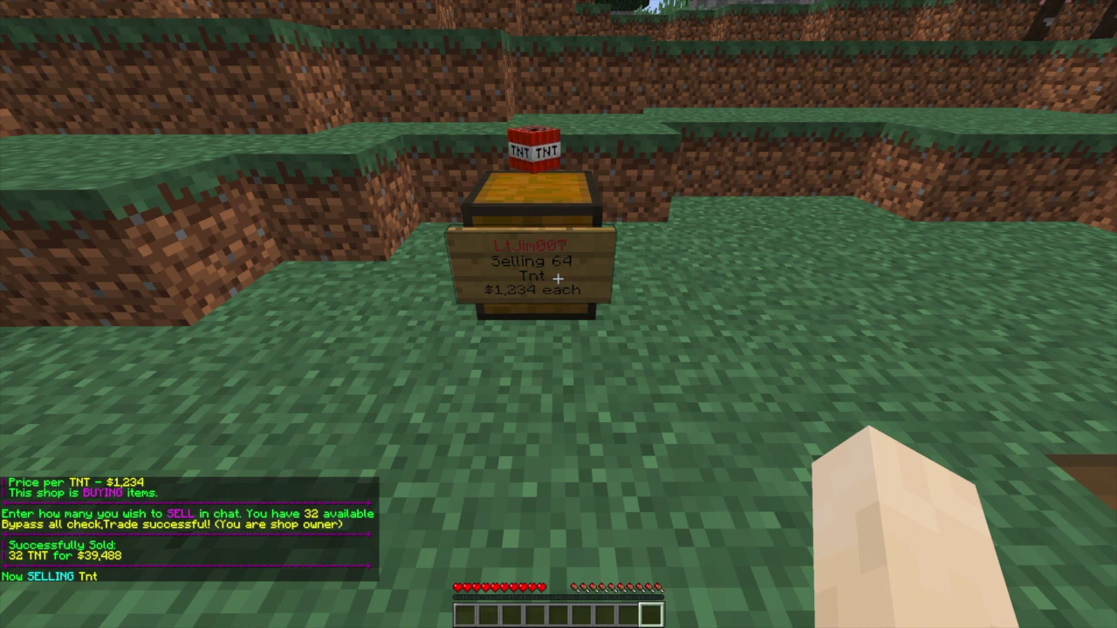
Display the TNT shop's control panel and turn on its unlimited setting
{"action": "left_click", "coordinate": [557, 277]}
{"action": "key", "text": "t"}
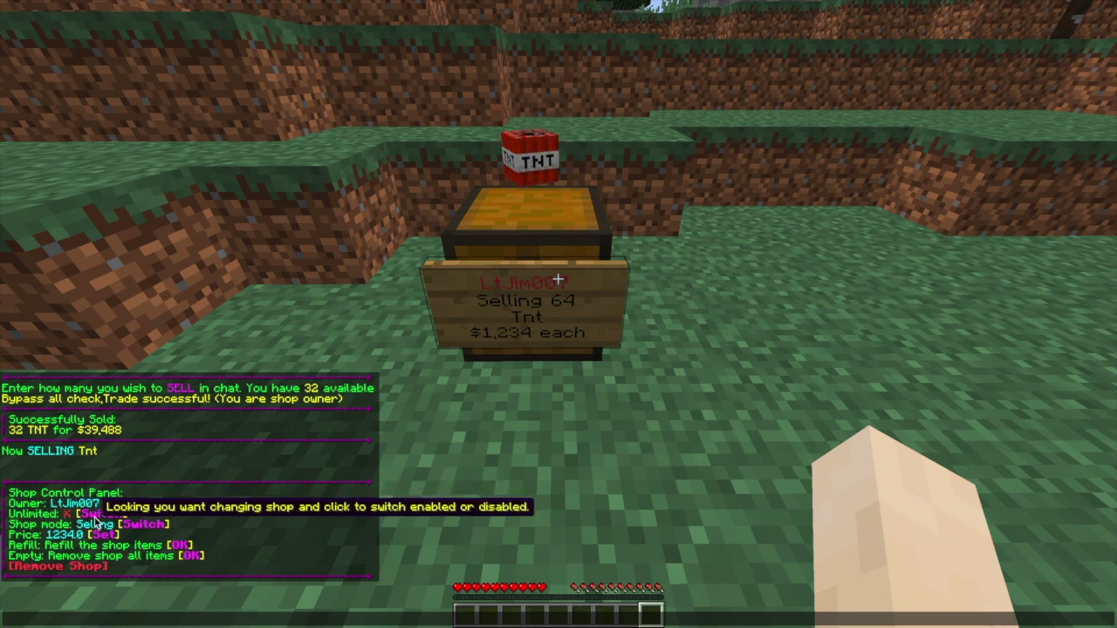
{"action": "left_click", "coordinate": [56, 509]}
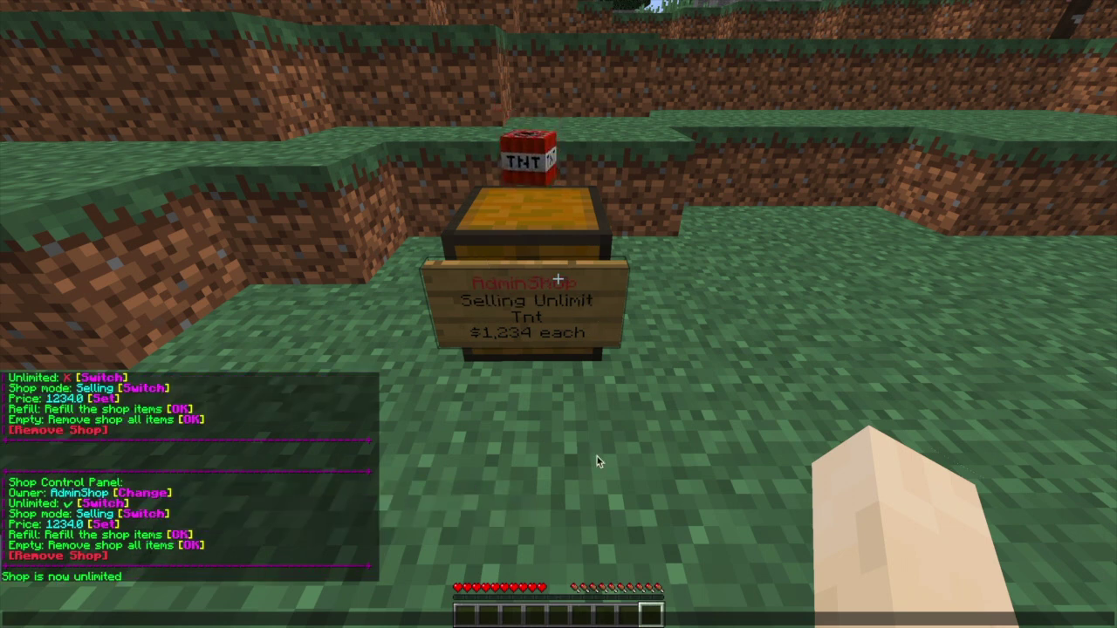
{"action": "key", "text": "Escape"}
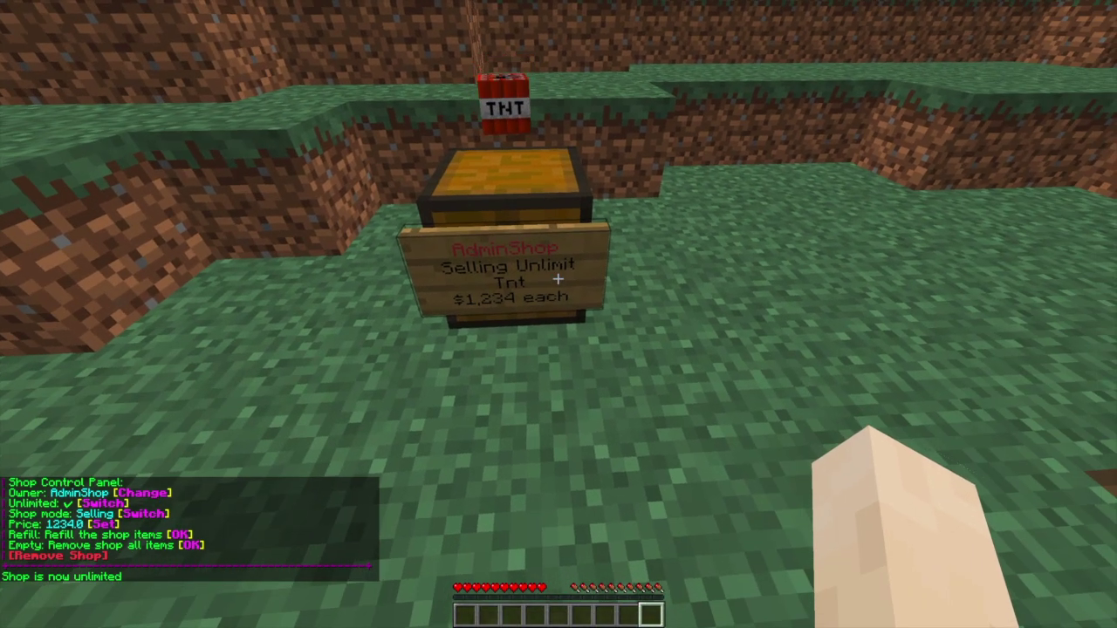
Turn off the TNT shop's unlimited setting and remove all its items, checking the chest's contents
{"action": "key", "text": "t"}
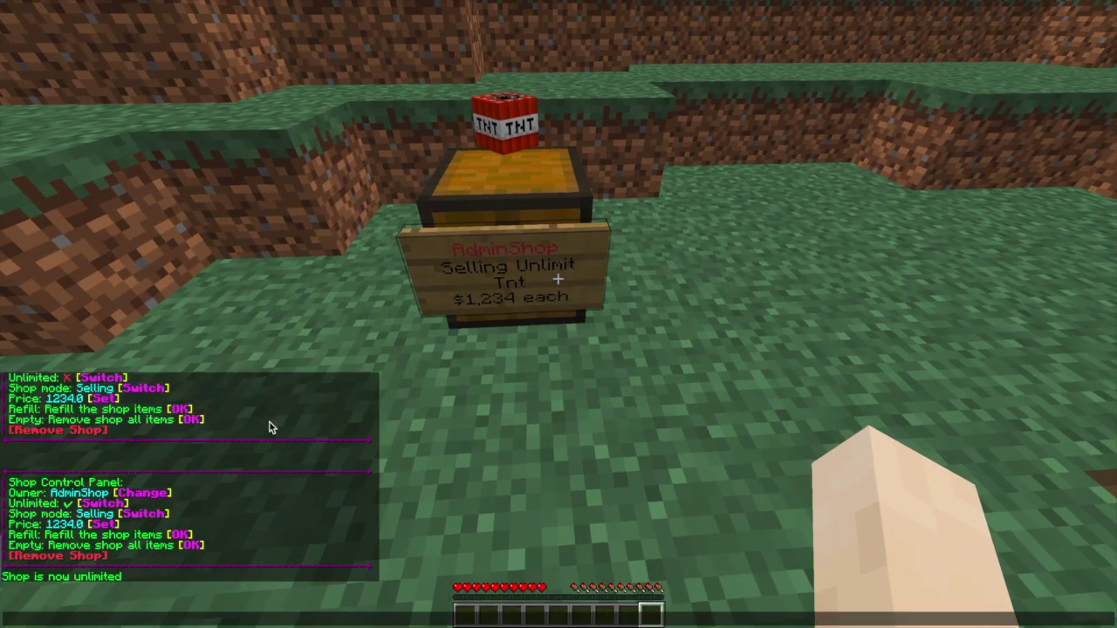
{"action": "left_click", "coordinate": [96, 507]}
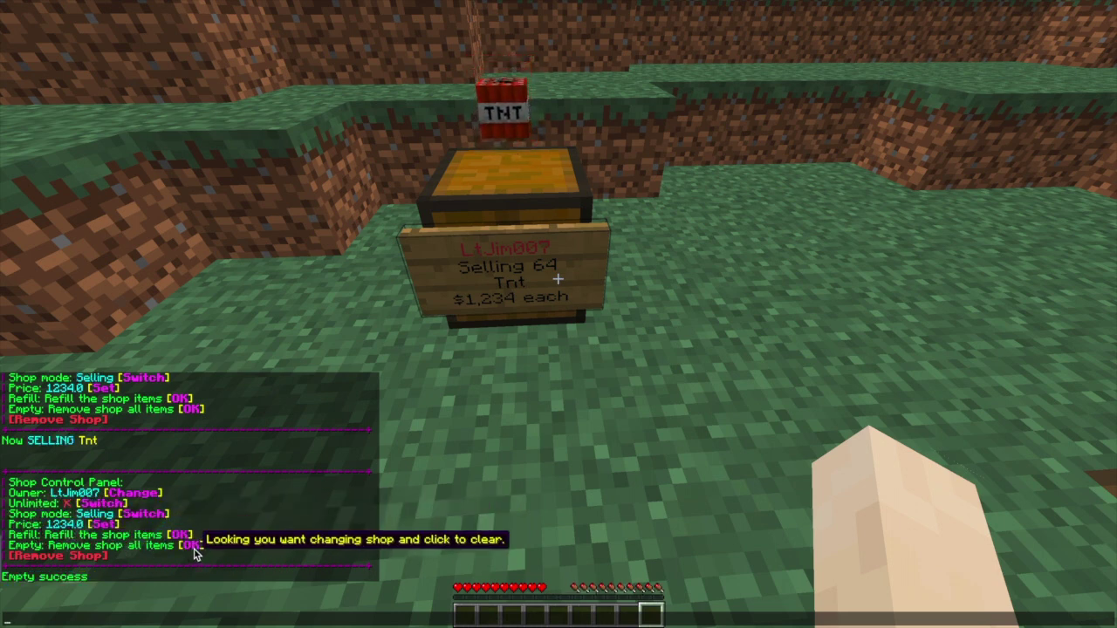
{"action": "key", "text": "Escape"}
{"action": "right_click", "coordinate": [559, 280]}
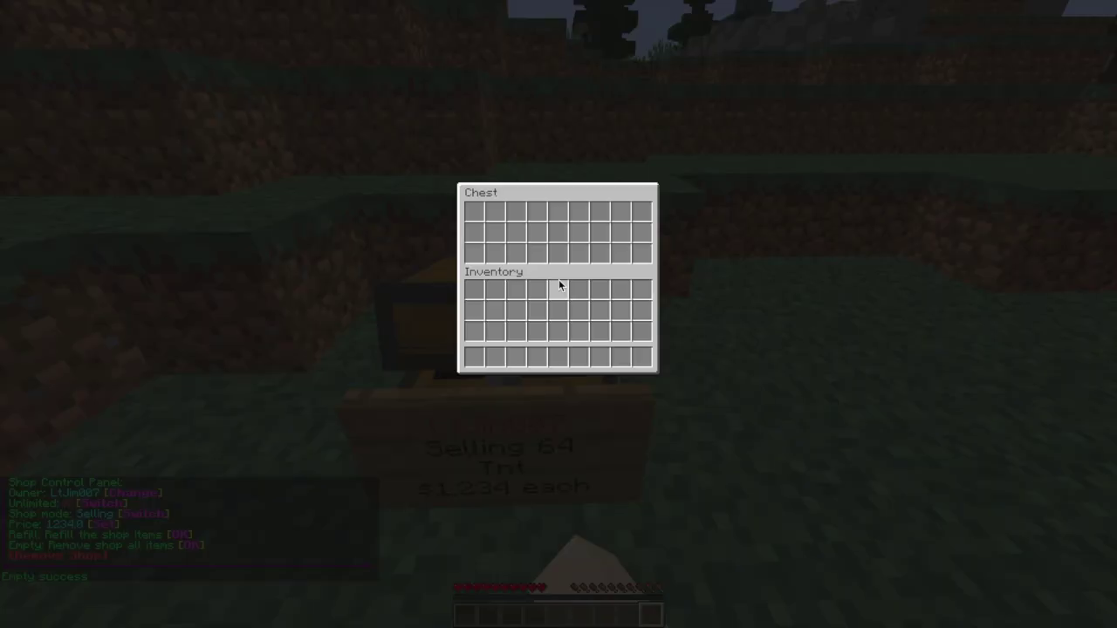
{"action": "key", "text": "Escape"}
{"action": "key", "text": "s"}
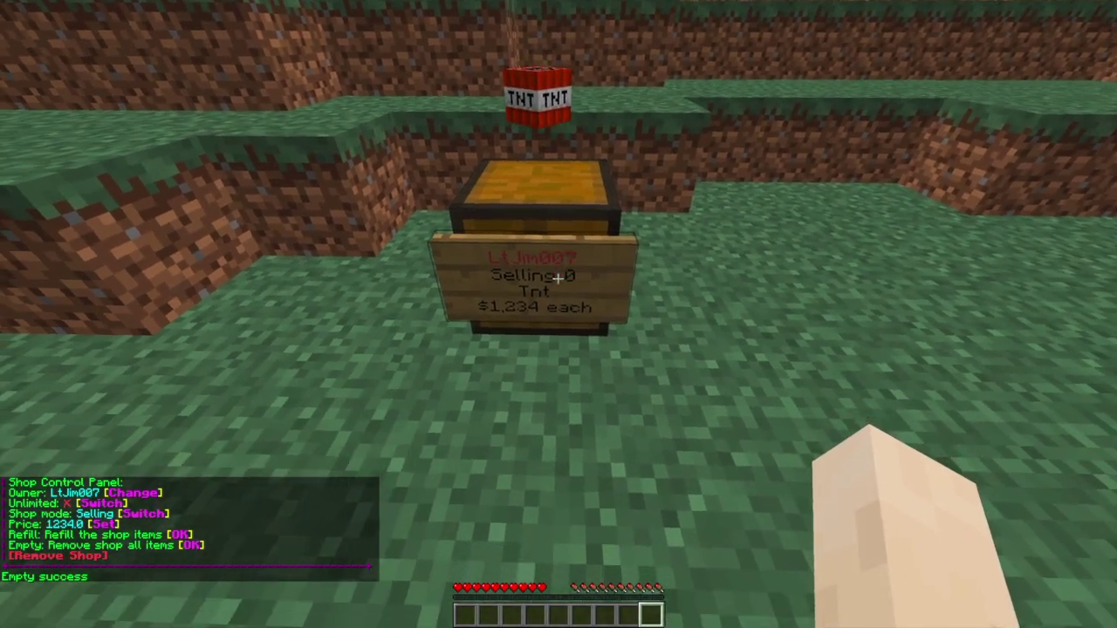
Clean up all loaded shops with 0 stock using the command /shop clean
{"action": "key", "text": "t"}
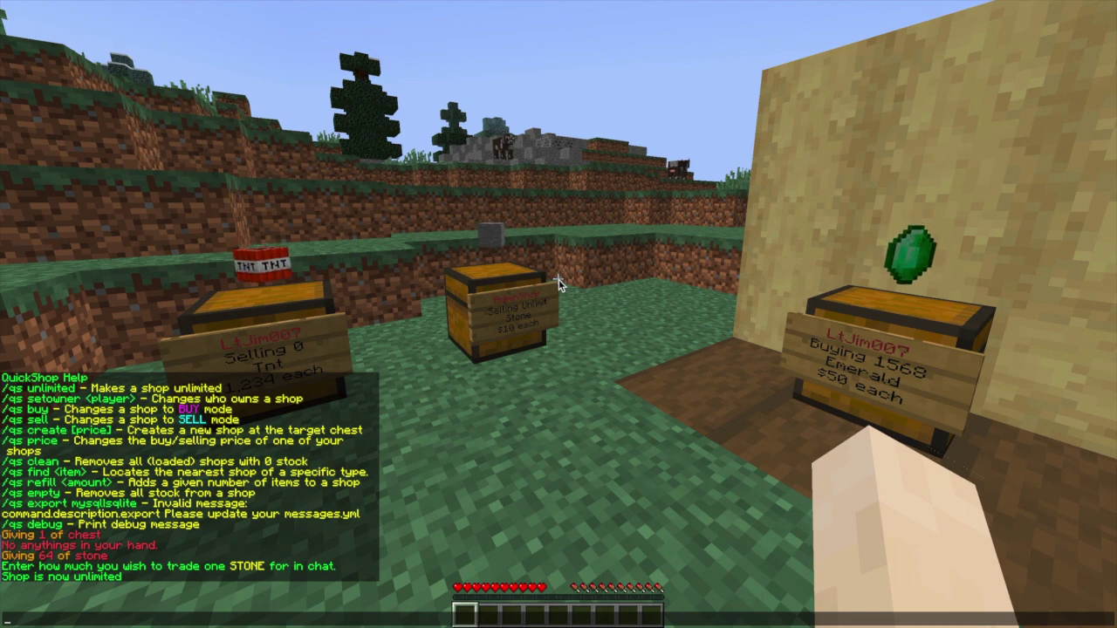
{"action": "type", "text": "/shop clean"}
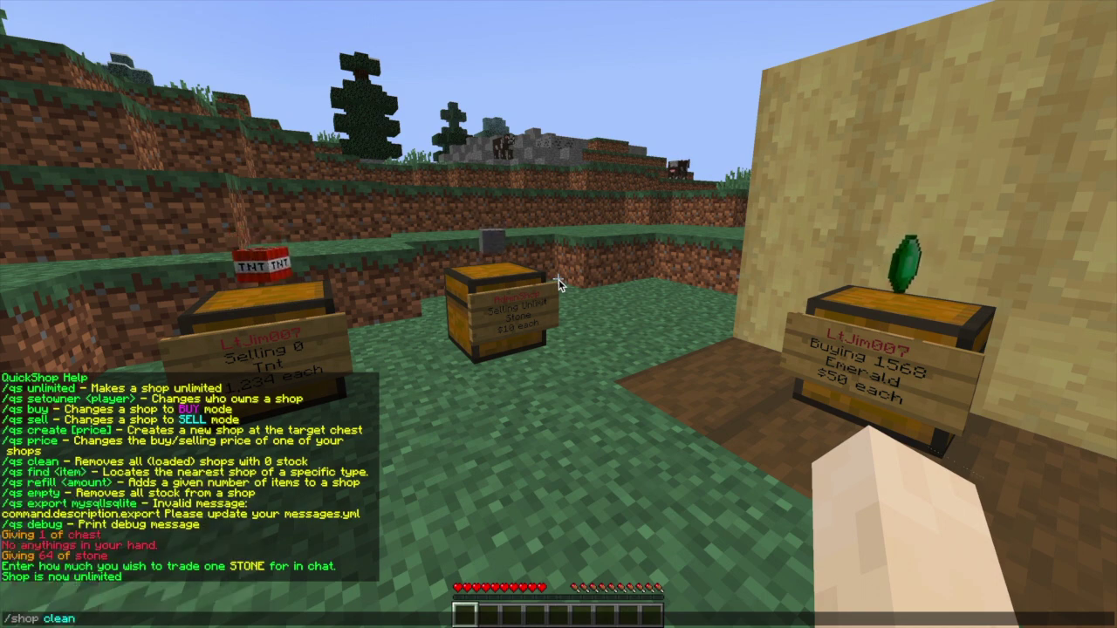
{"action": "key", "text": "Return"}
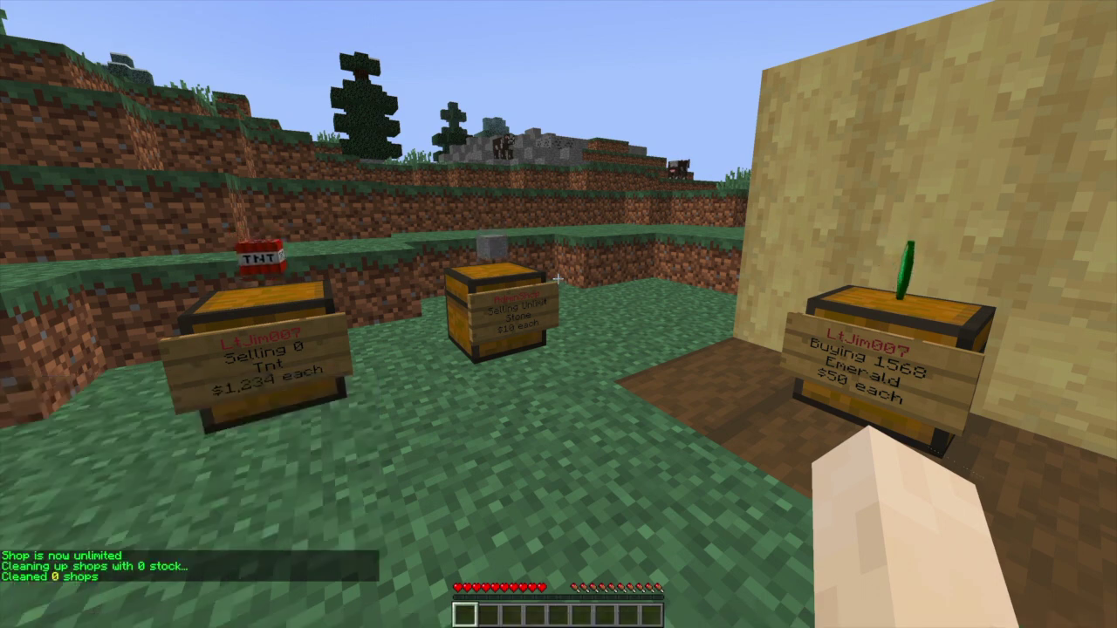
Locate the nearest shop trading diamonds using the command /shop find diamond
{"action": "key", "text": "t"}
{"action": "type", "text": "/shopfin"}
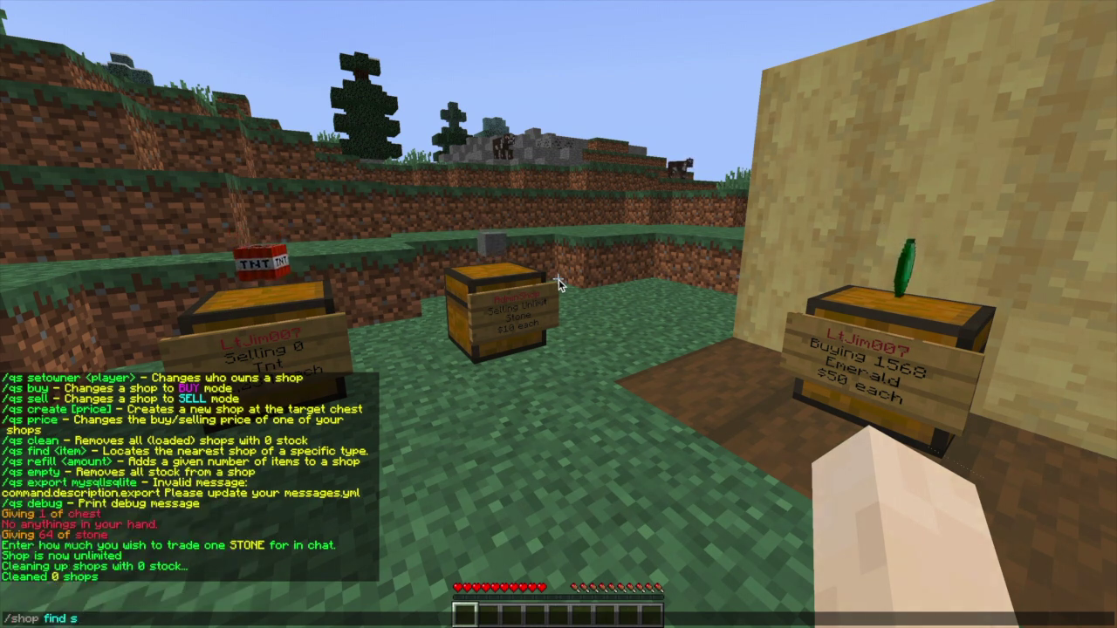
{"action": "type", "text": "d diamond"}
{"action": "key", "text": "Return"}
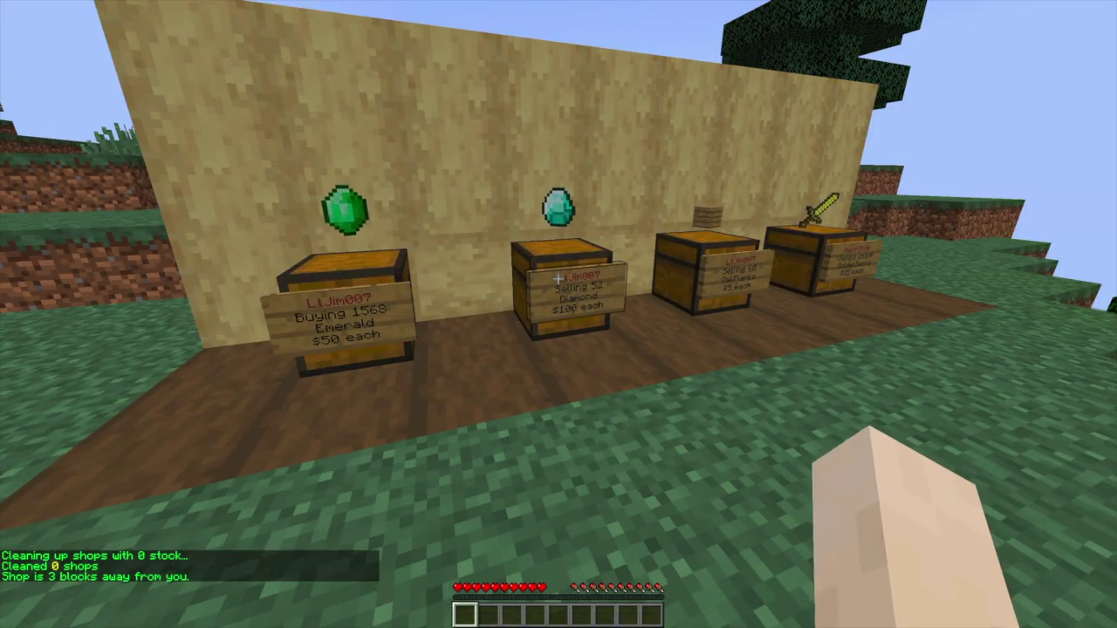
Locate the nearest stone shop with /shop find stone, and repeat the diamond shop search
{"action": "type", "text": "/shop find stone"}
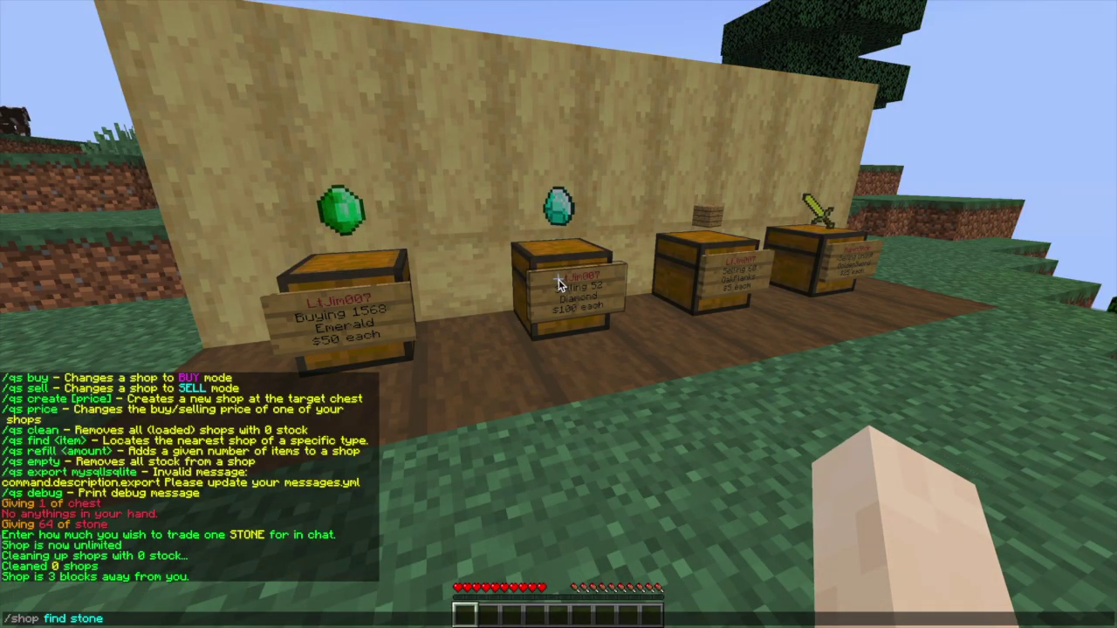
{"action": "key", "text": "Return"}
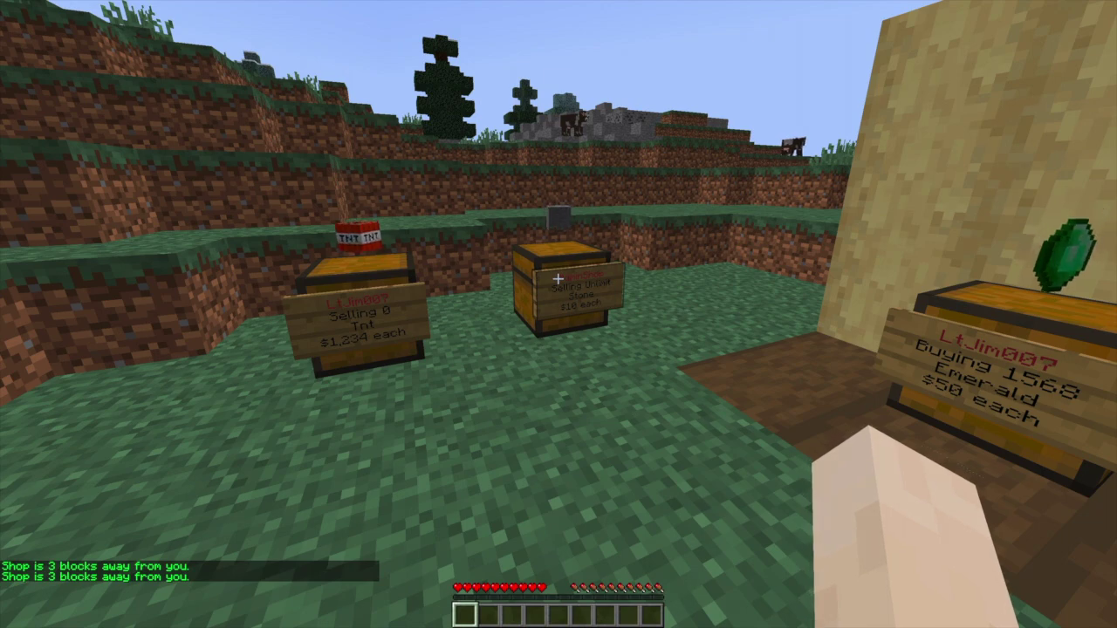
{"action": "key", "text": "t"}
{"action": "key", "text": "Up"}
{"action": "key", "text": "Up"}
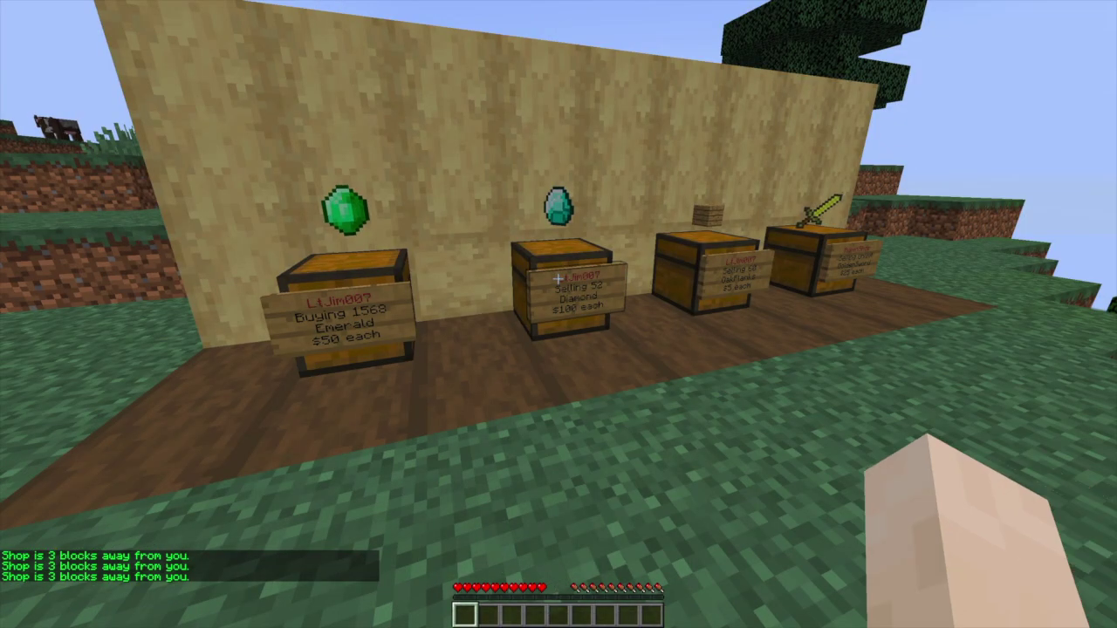
{"action": "key", "text": "t"}
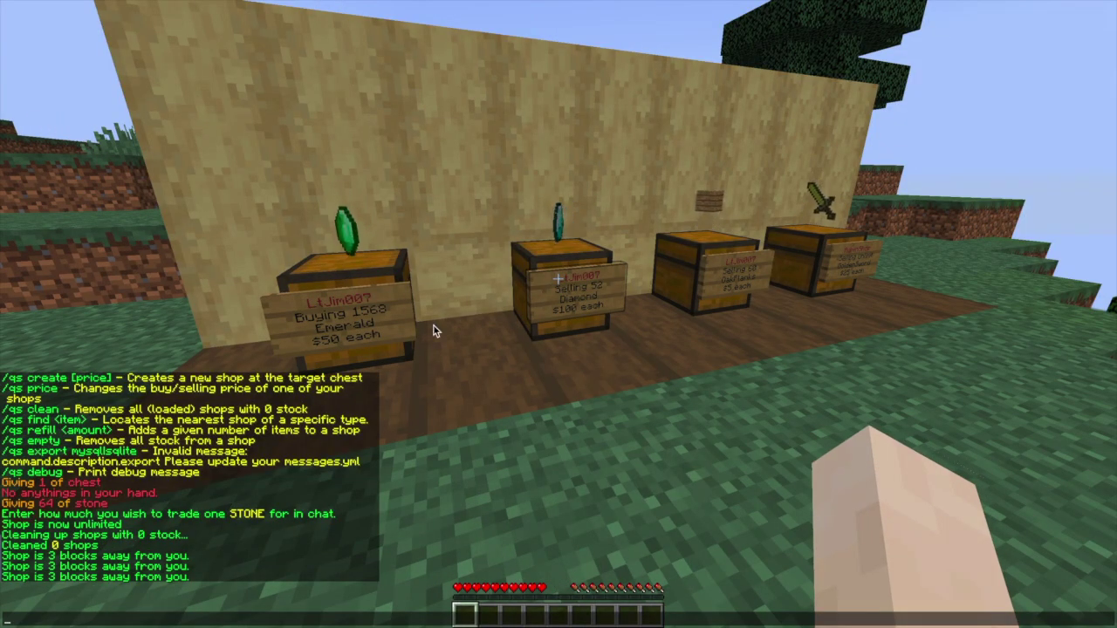
{"action": "key", "text": "Escape"}
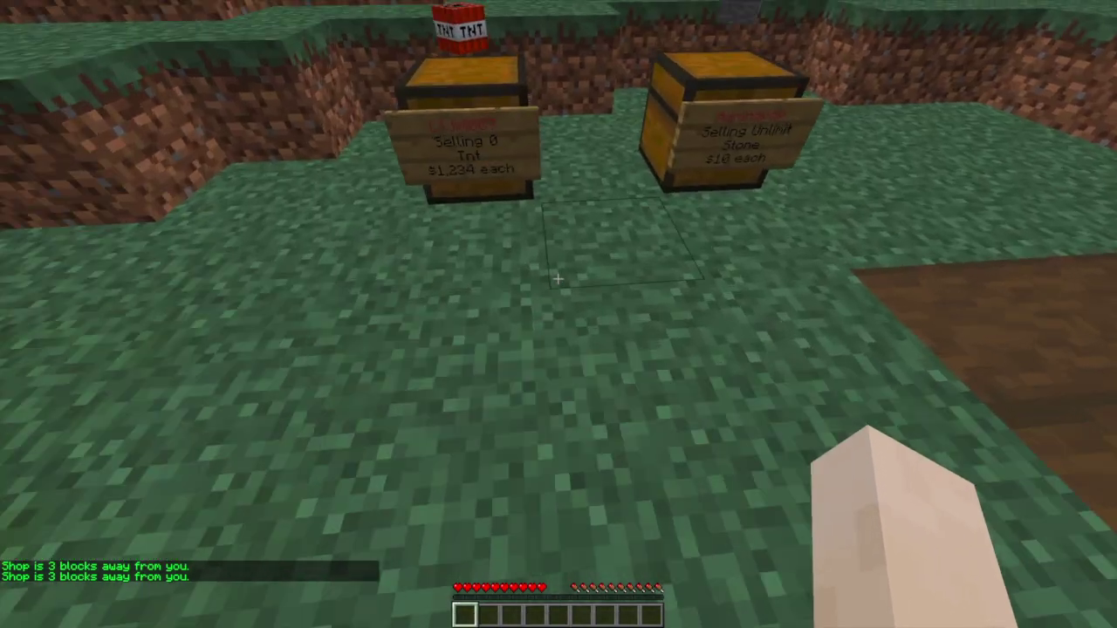
Try to set the stone shop's price to 10000000 using the /shop price command
{"action": "type", "text": "/sho"}
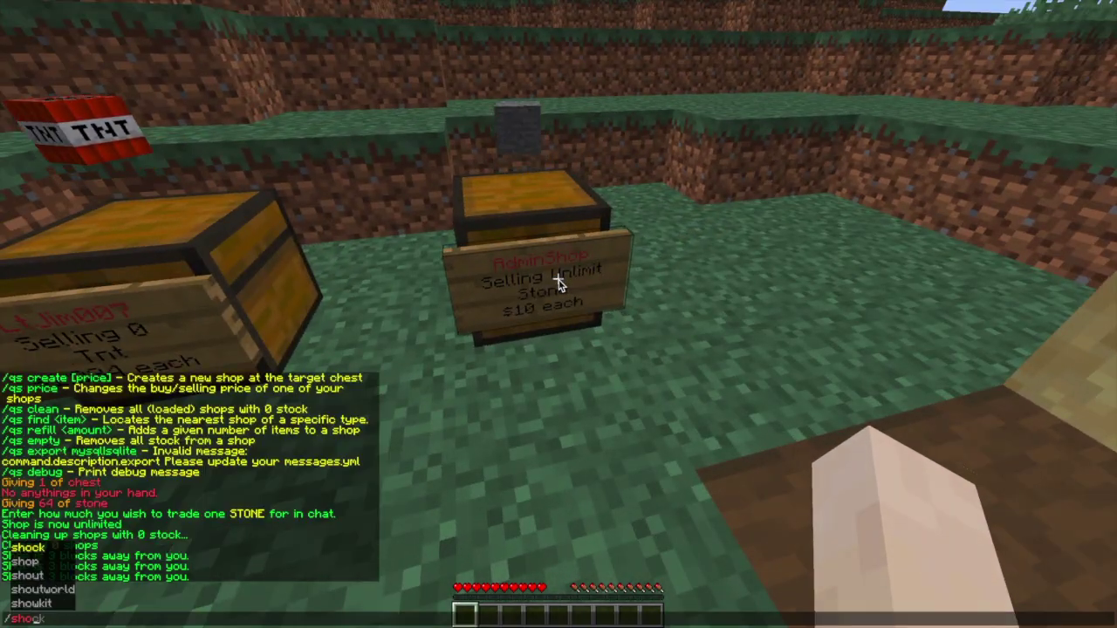
{"action": "type", "text": "p "}
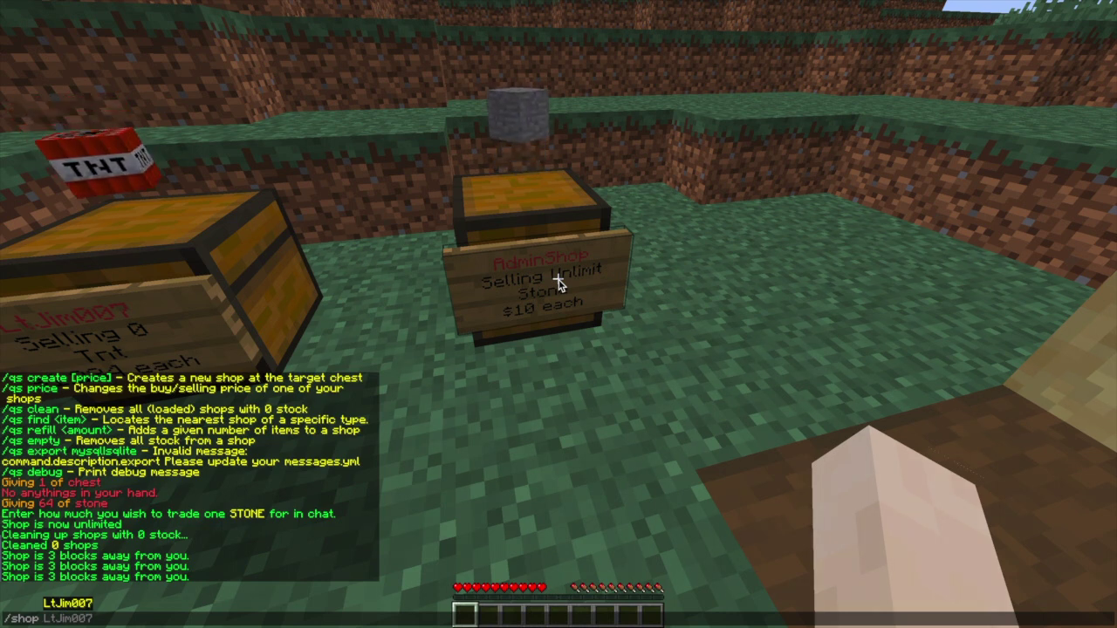
{"action": "type", "text": "price"}
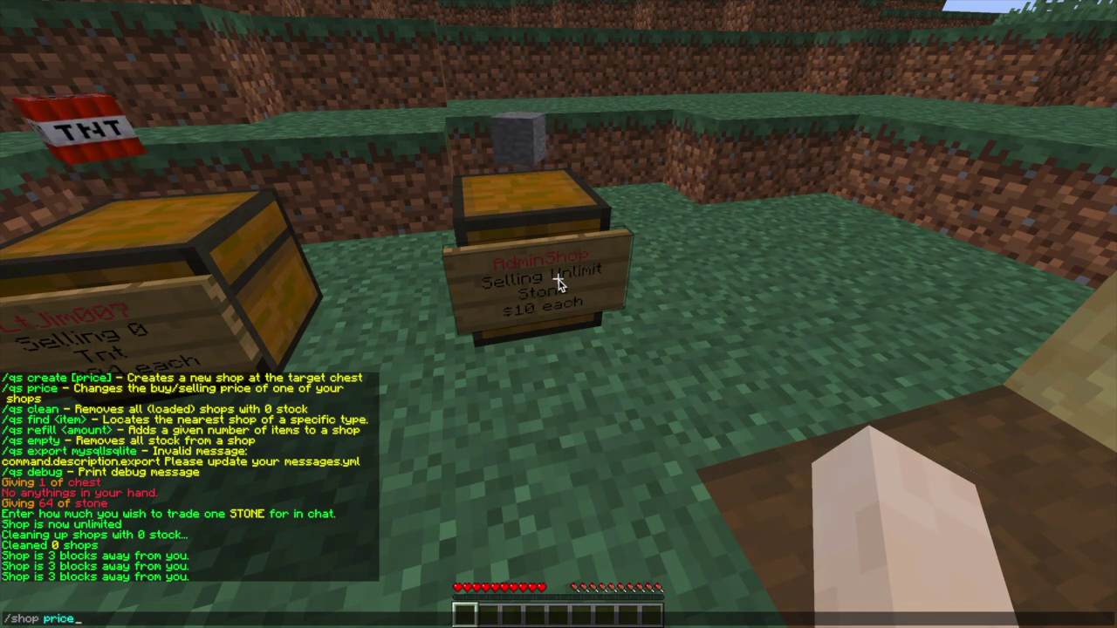
{"action": "type", "text": " 10000000"}
{"action": "key", "text": "Return"}
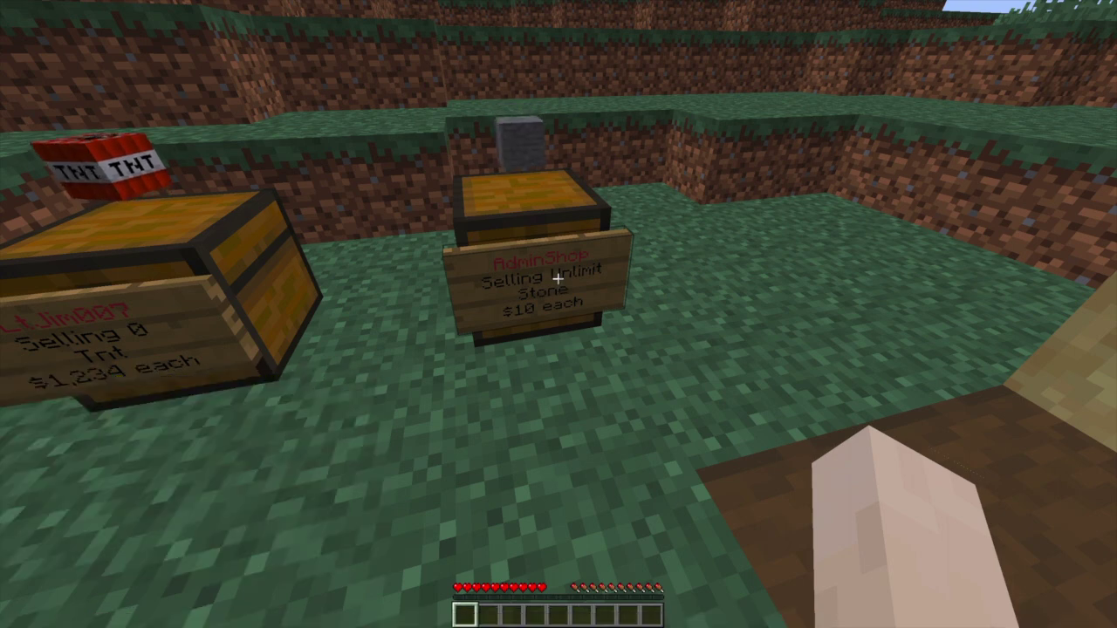
Check the listed QuickShop commands and set the stone shop's owner to serverminer with /shop setowner
{"action": "key", "text": "t"}
{"action": "scroll", "coordinate": [452, 341], "scroll_direction": "up", "scroll_amount": 3}
{"action": "scroll", "coordinate": [451, 342], "scroll_direction": "down", "scroll_amount": 5}
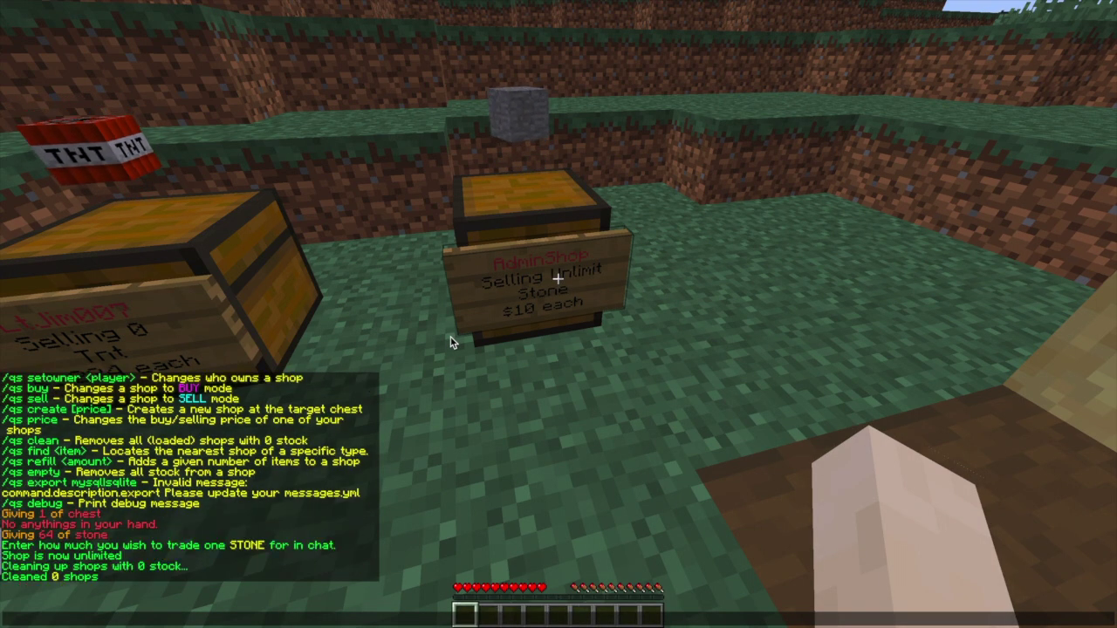
{"action": "scroll", "coordinate": [452, 341], "scroll_direction": "up", "scroll_amount": 3}
{"action": "type", "text": "/shop s"}
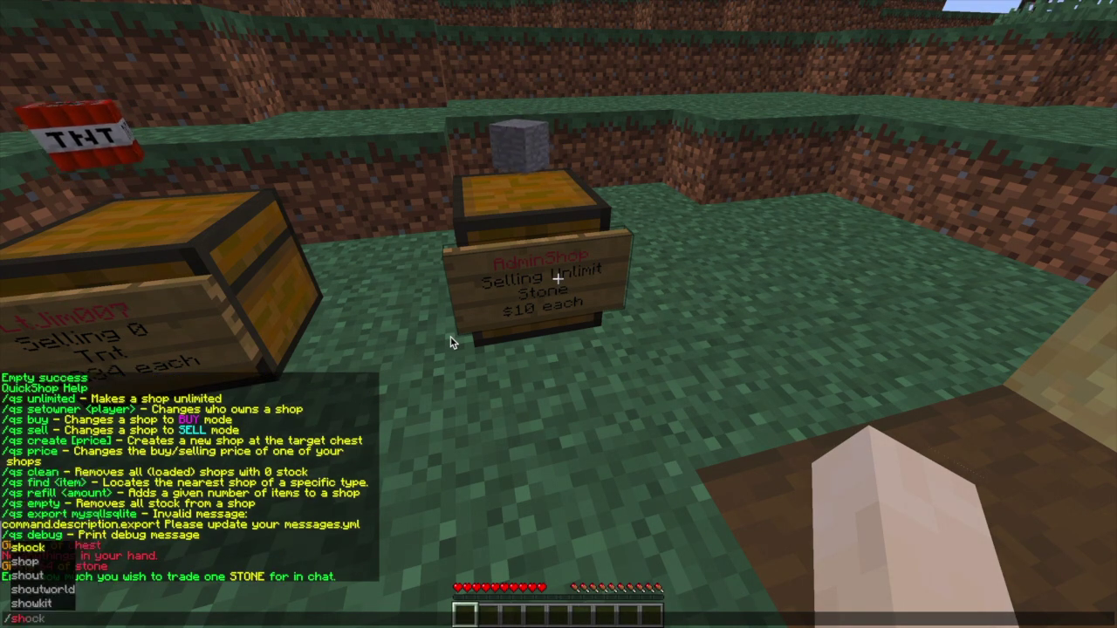
{"action": "type", "text": "eth"}
{"action": "type", "text": "wner serverminer"}
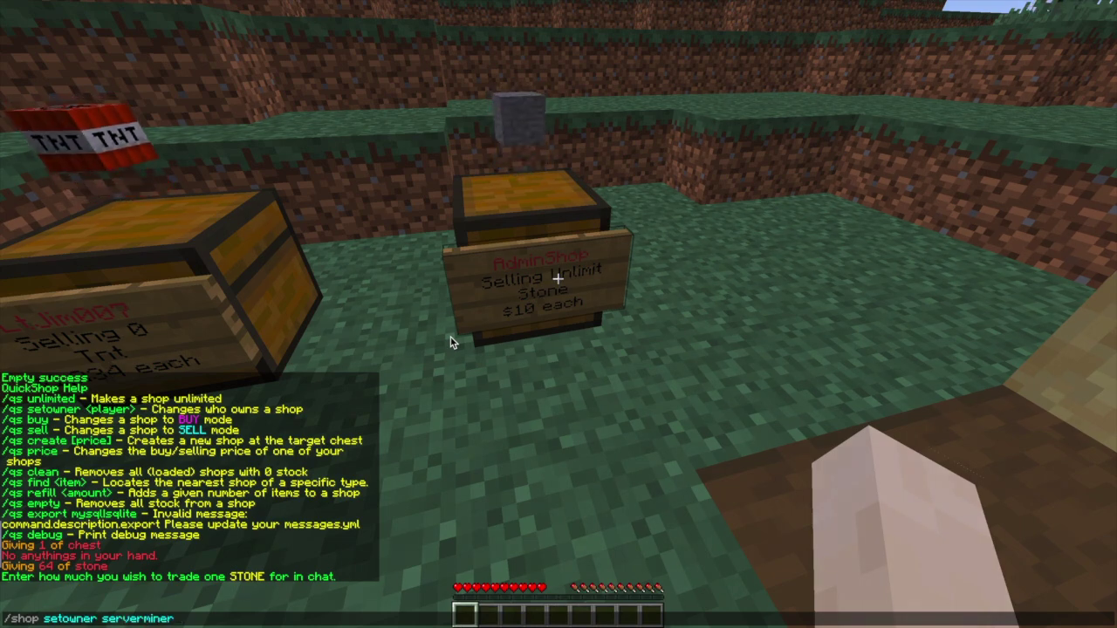
{"action": "key", "text": "Return"}
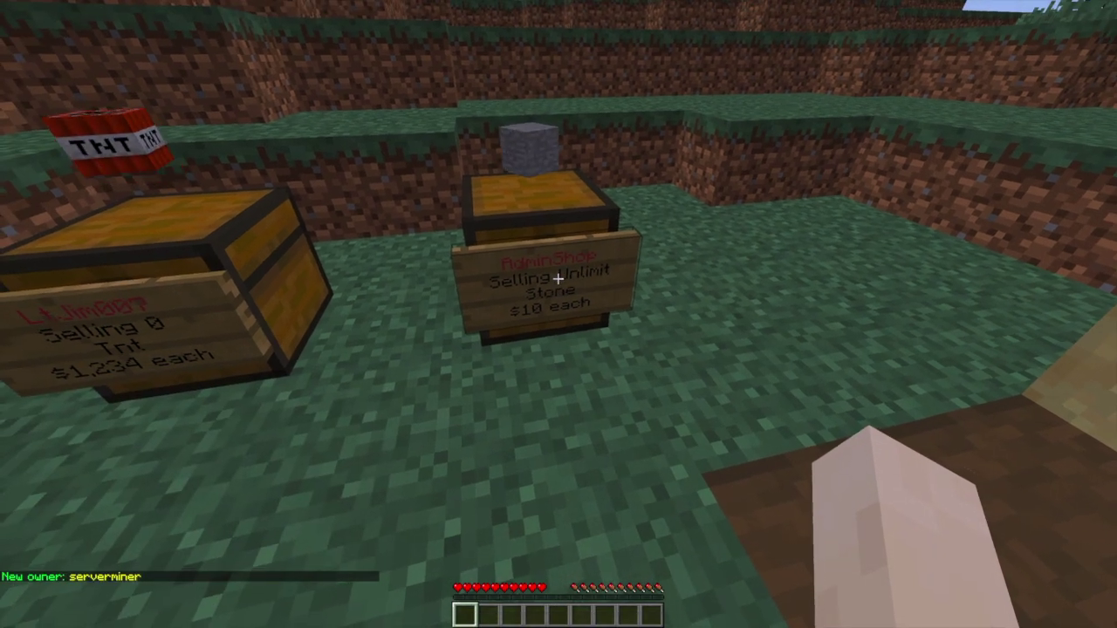
Display the stone shop's control panel and try to switch off its unlimited setting
{"action": "left_click", "coordinate": [558, 277]}
{"action": "key", "text": "t"}
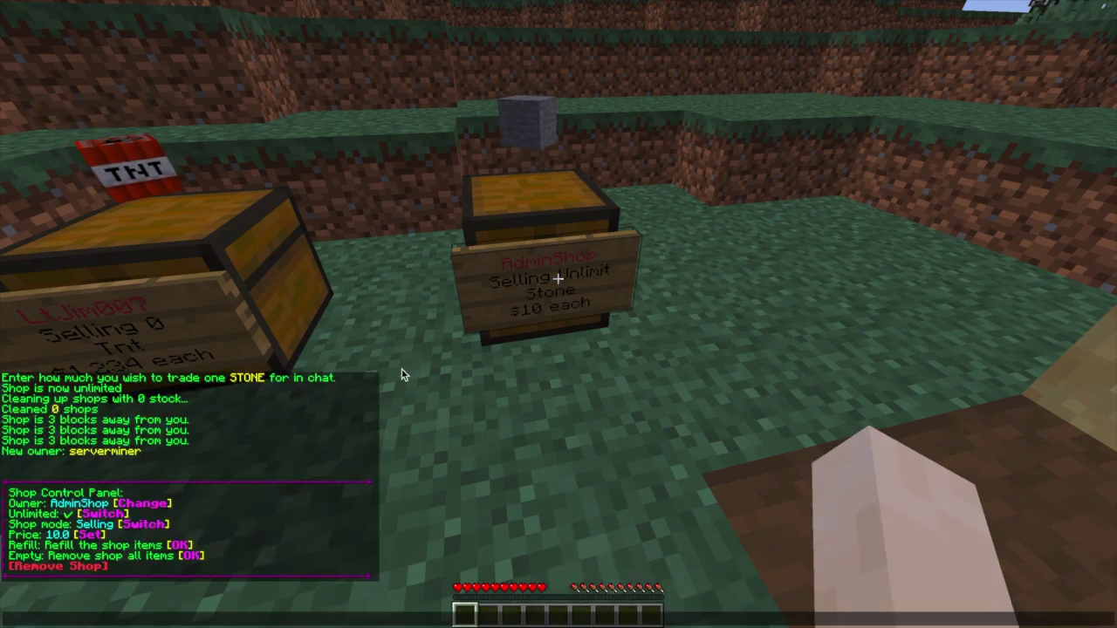
{"action": "left_click", "coordinate": [103, 514]}
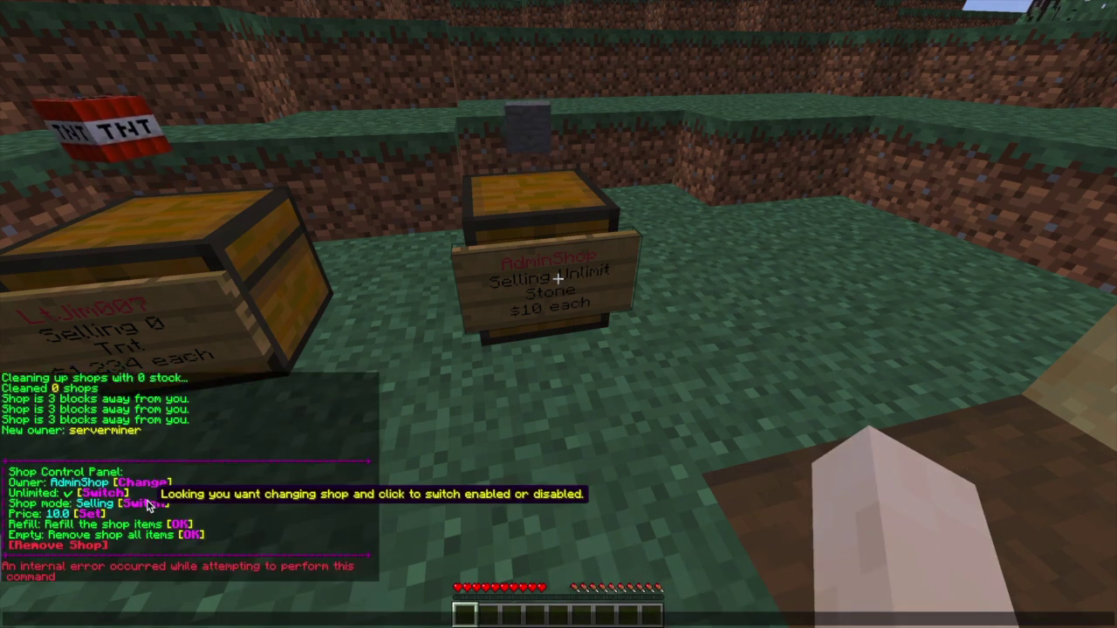
{"action": "key", "text": "Escape"}
{"action": "key", "text": "t"}
{"action": "key", "text": "Escape"}
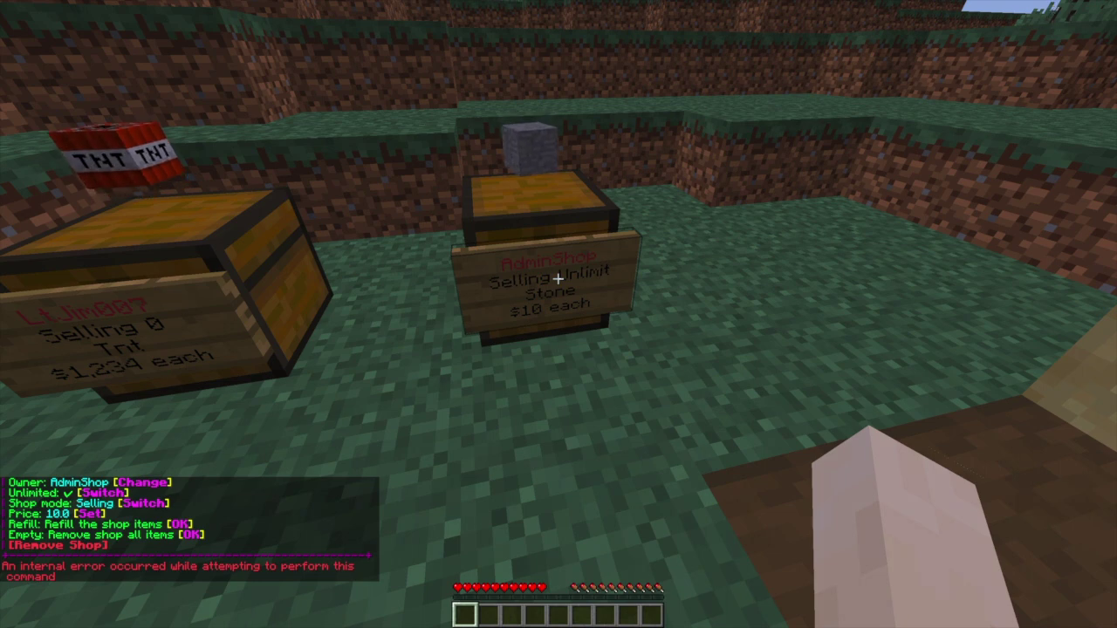
Set the world time to day using the command /day
{"action": "key", "text": "t"}
{"action": "key", "text": "Escape"}
{"action": "type", "text": "t/day"}
{"action": "key", "text": "Return"}
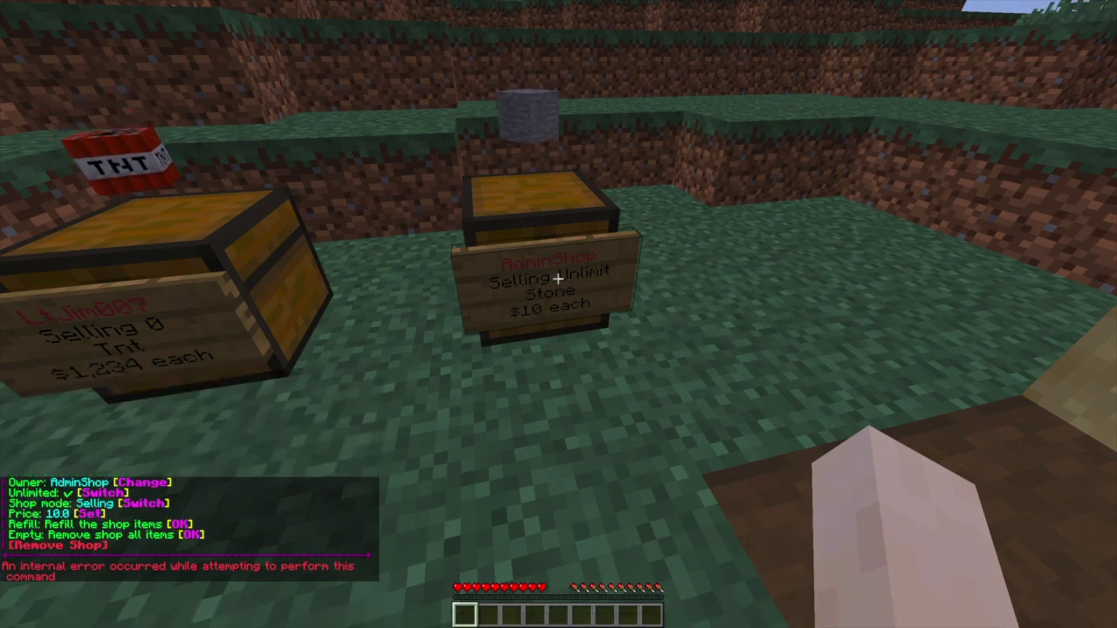
Change the TNT shop's owner to serverminer by reusing the /shop setowner command
{"action": "type", "text": "t"}
{"action": "type", "text": "/away"}
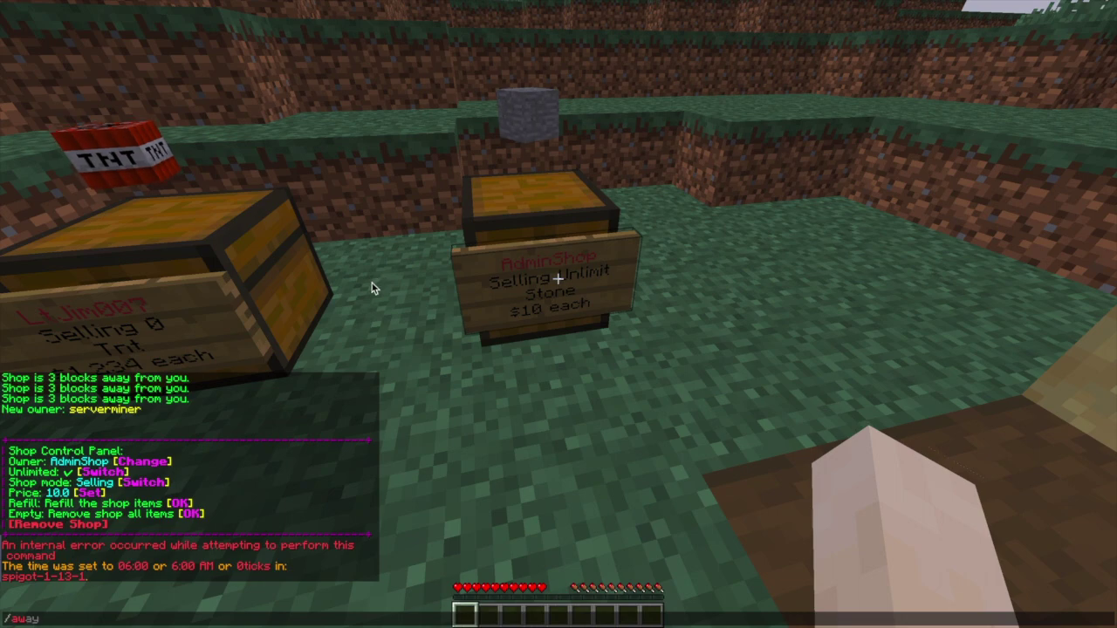
{"action": "key", "text": "Escape"}
{"action": "type", "text": "t/day"}
{"action": "key", "text": "Up"}
{"action": "key", "text": "Up"}
{"action": "key", "text": "Return"}
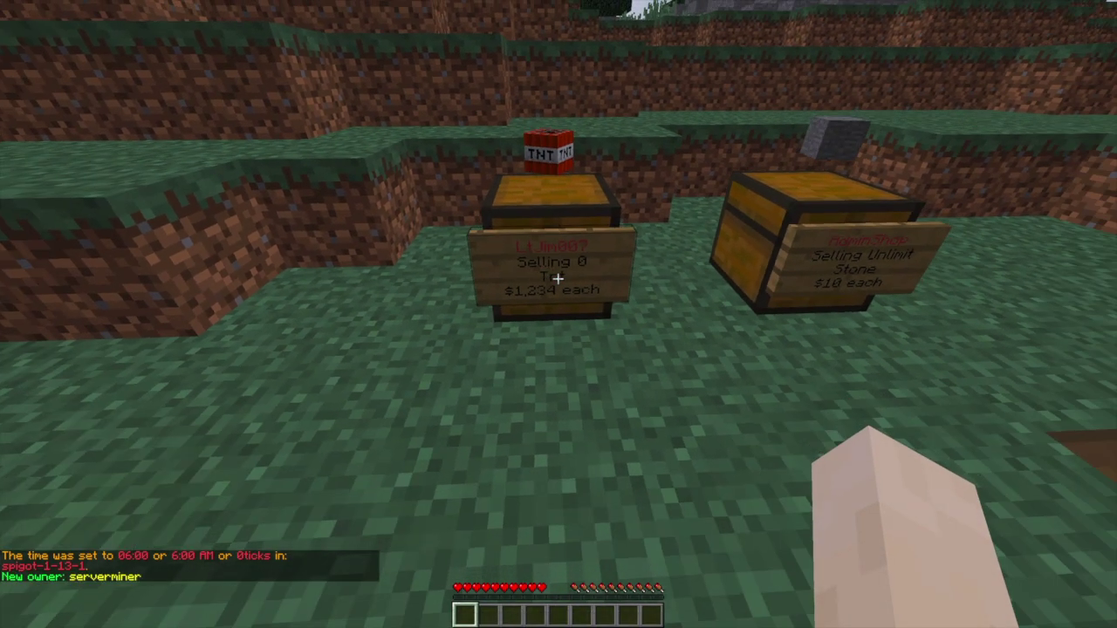
Display the control panels of the TNT shop and the stone shop to compare their owners
{"action": "left_click", "coordinate": [557, 278]}
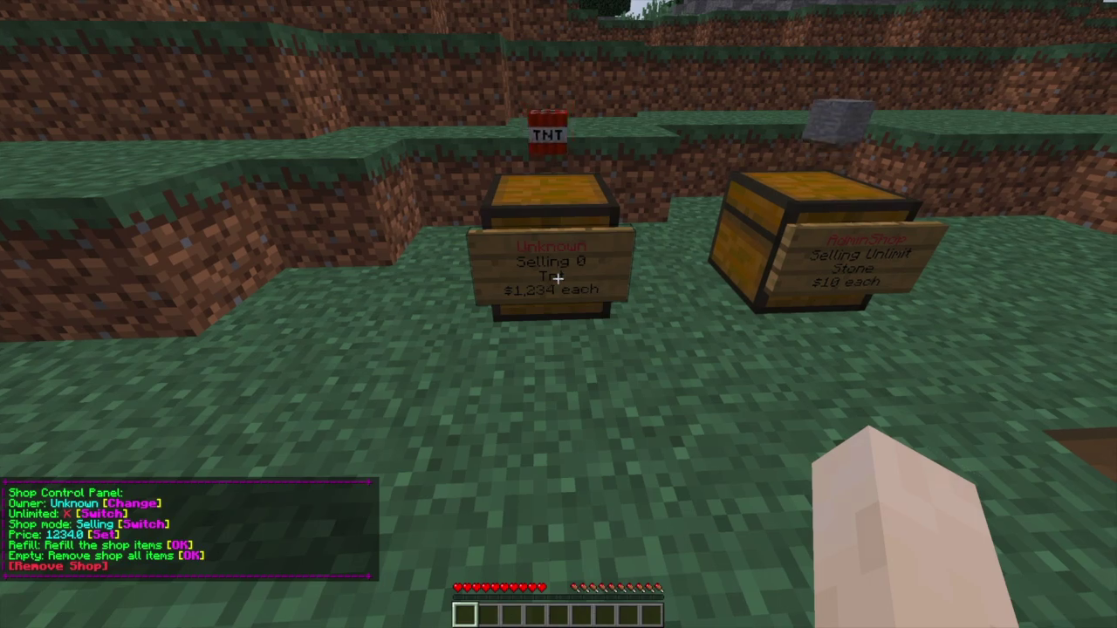
{"action": "key", "text": "w"}
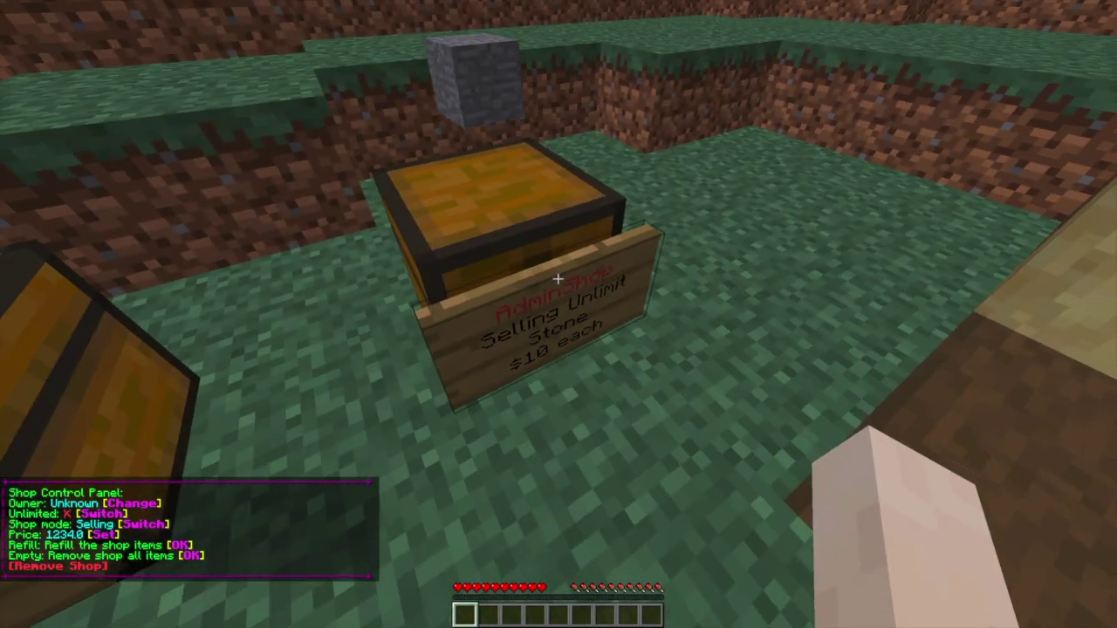
{"action": "left_click", "coordinate": [557, 278]}
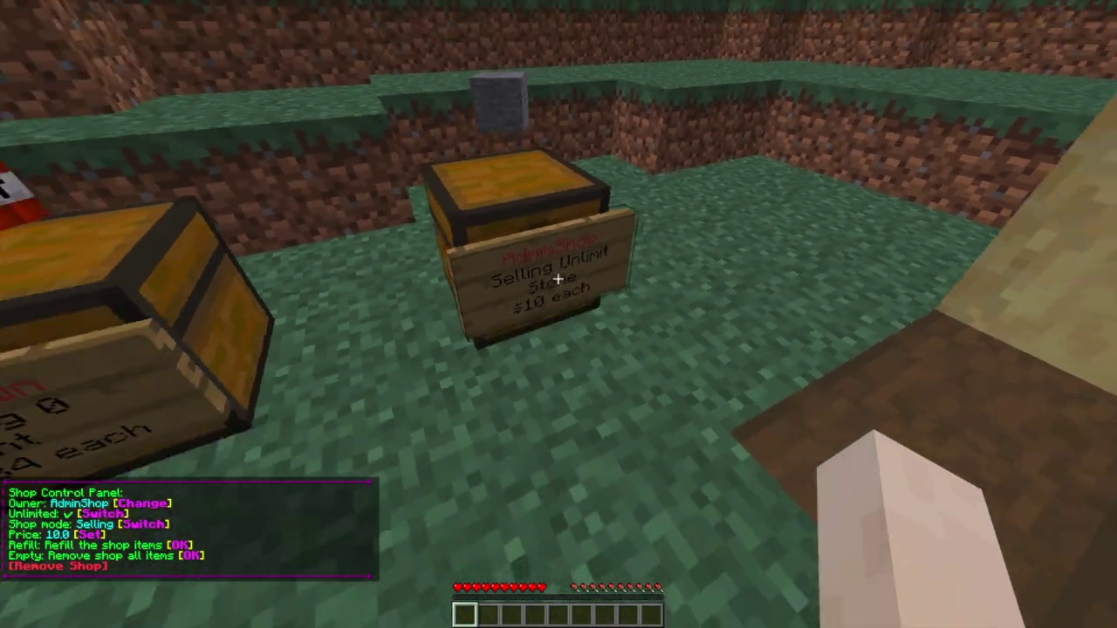
{"action": "key", "text": "t"}
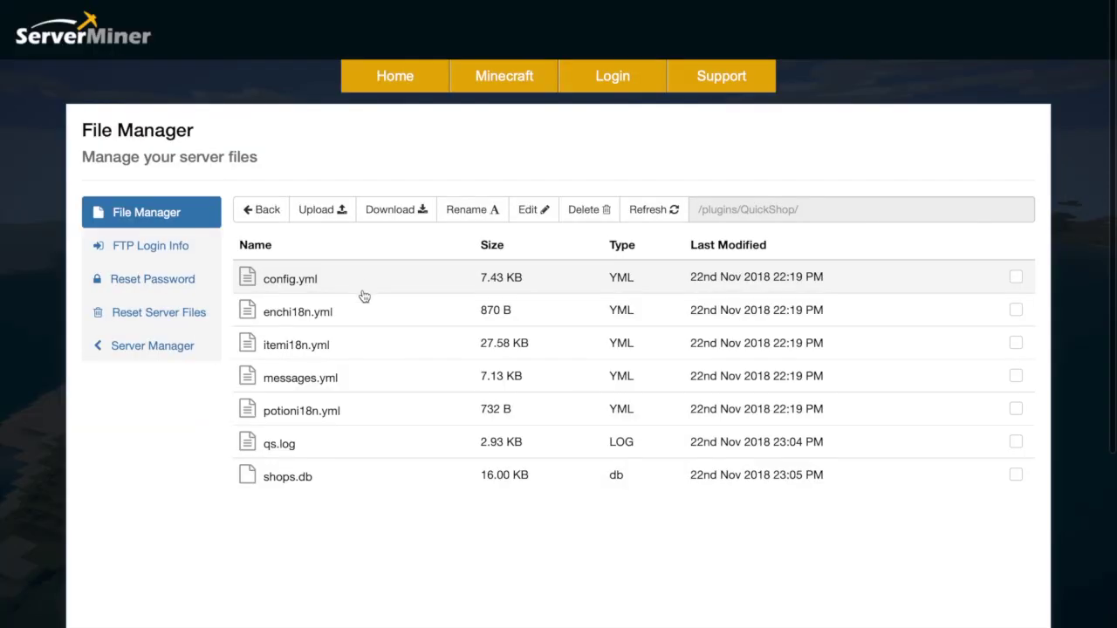
Switch to the ServerMiner File Manager, open messages.yml in /plugins/QuickShop/ and look through its message texts
{"action": "left_click", "coordinate": [402, 383]}
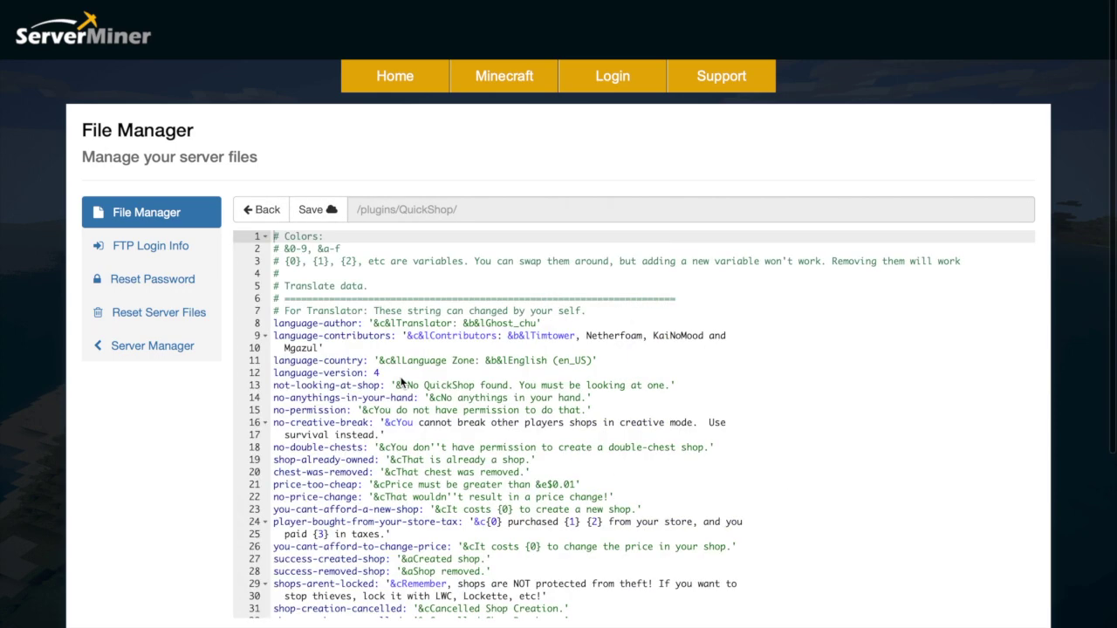
{"action": "scroll", "coordinate": [401, 382], "scroll_direction": "down", "scroll_amount": 5}
{"action": "scroll", "coordinate": [401, 382], "scroll_direction": "down", "scroll_amount": 20}
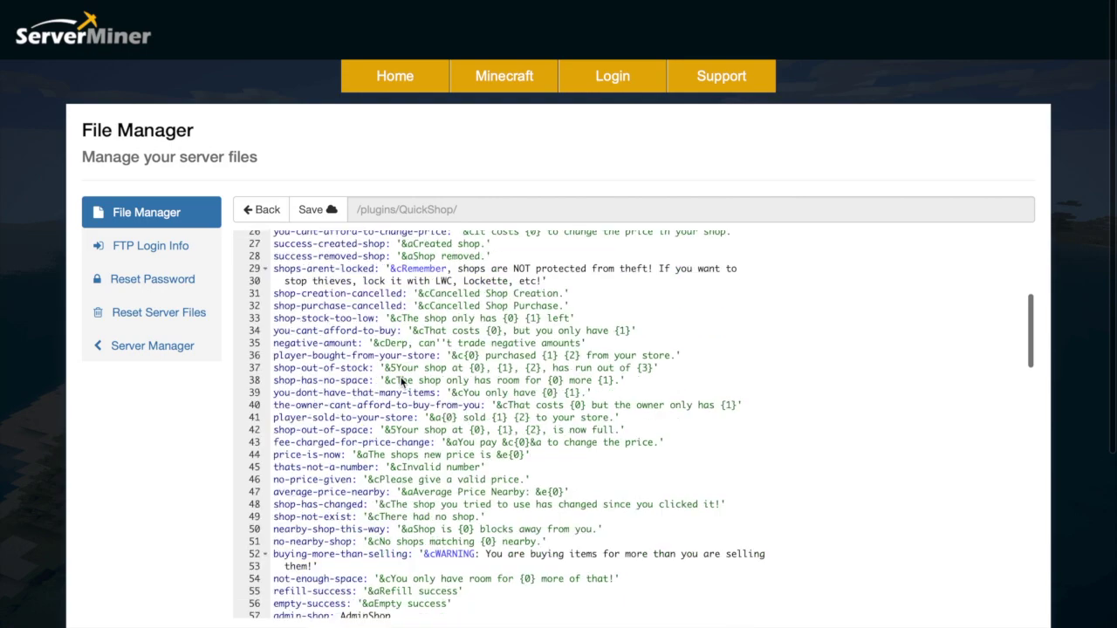
{"action": "scroll", "coordinate": [402, 381], "scroll_direction": "down", "scroll_amount": 17}
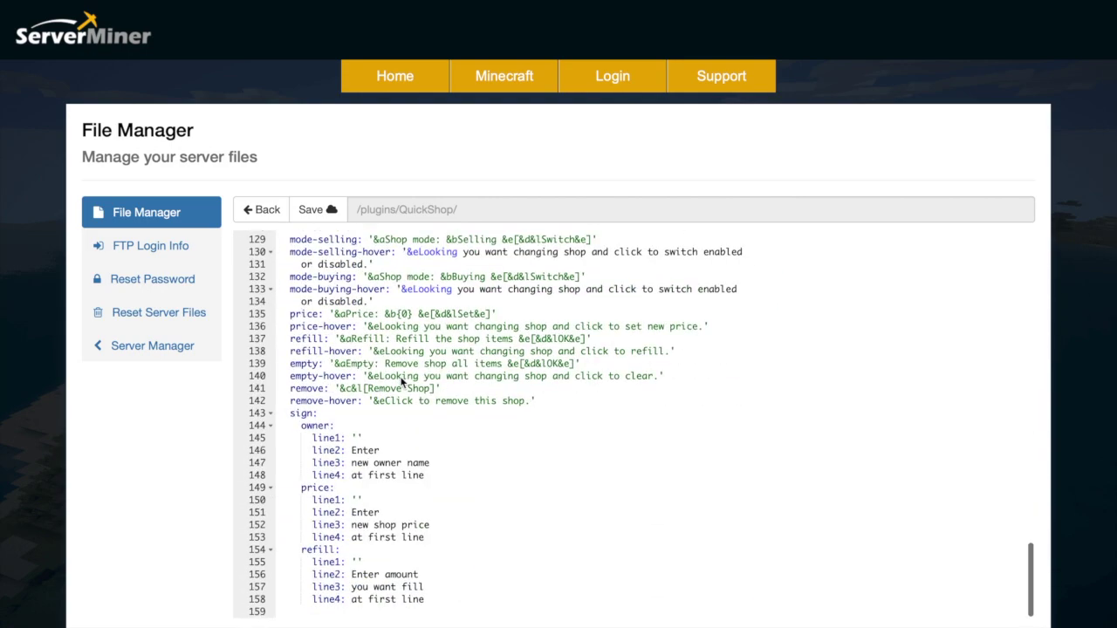
{"action": "scroll", "coordinate": [401, 382], "scroll_direction": "up", "scroll_amount": 20}
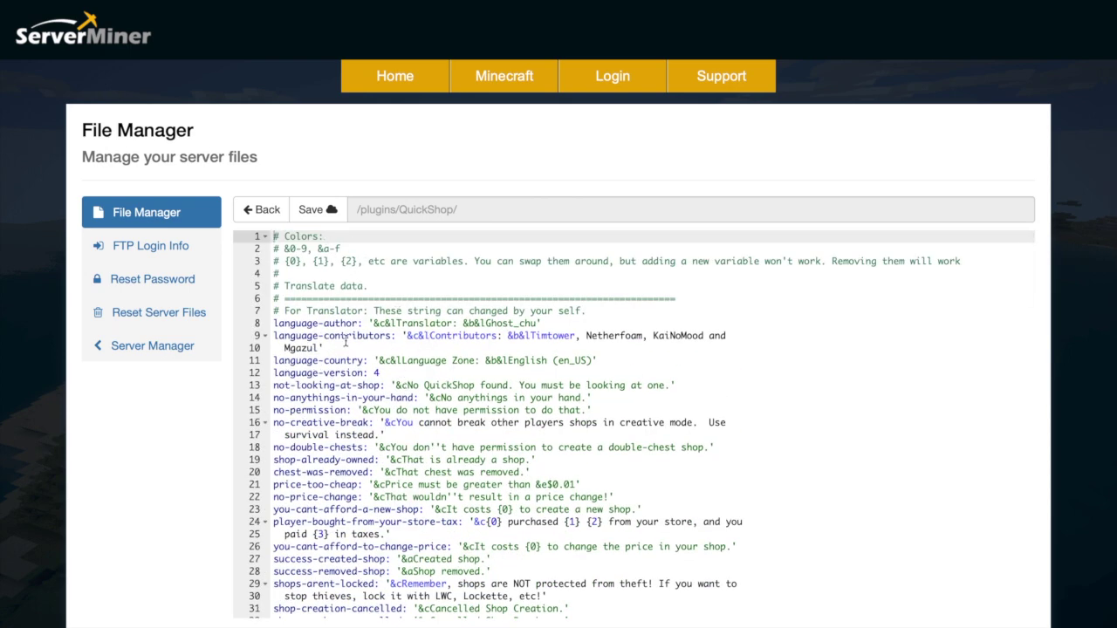
Return to the QuickShop folder, open config.yml and examine the tax amount setting with its explanatory comment
{"action": "left_click", "coordinate": [262, 213]}
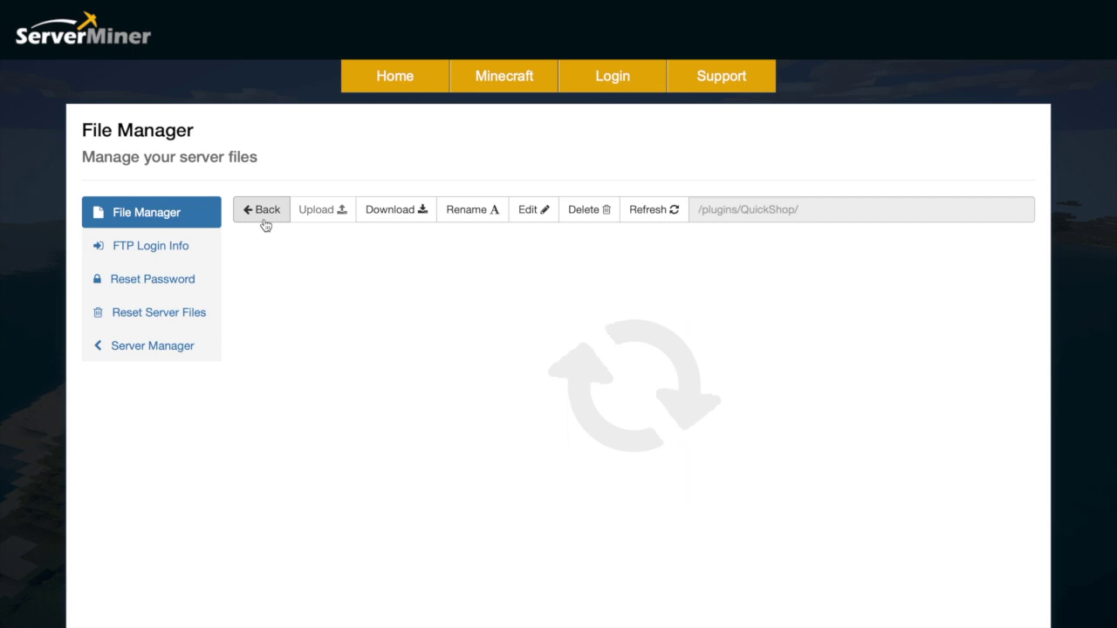
{"action": "double_click", "coordinate": [382, 288]}
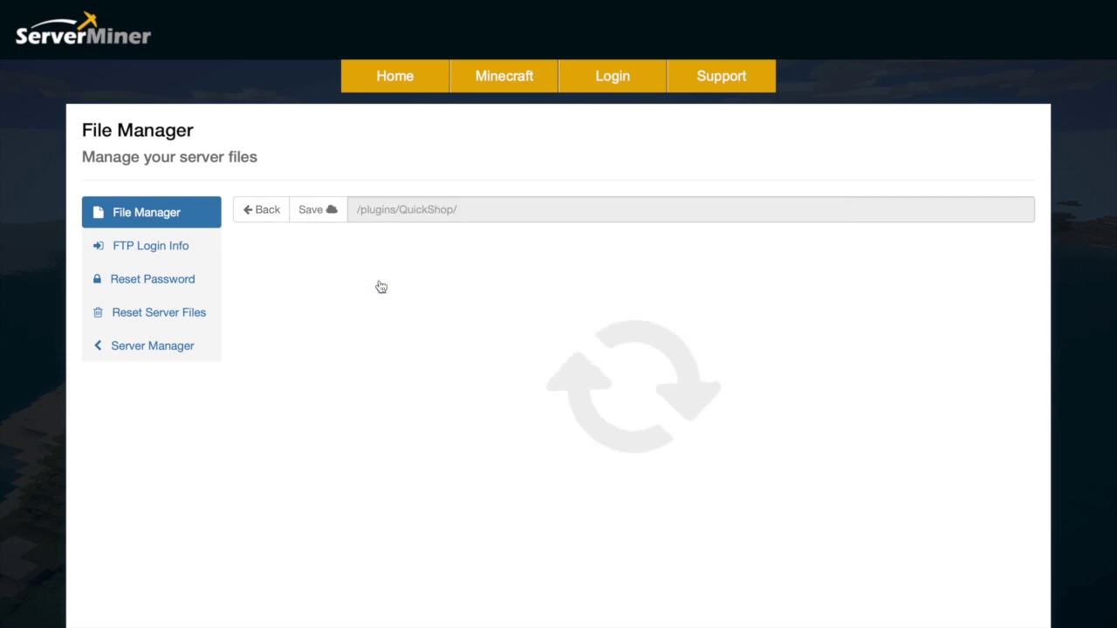
{"action": "left_click", "coordinate": [382, 286]}
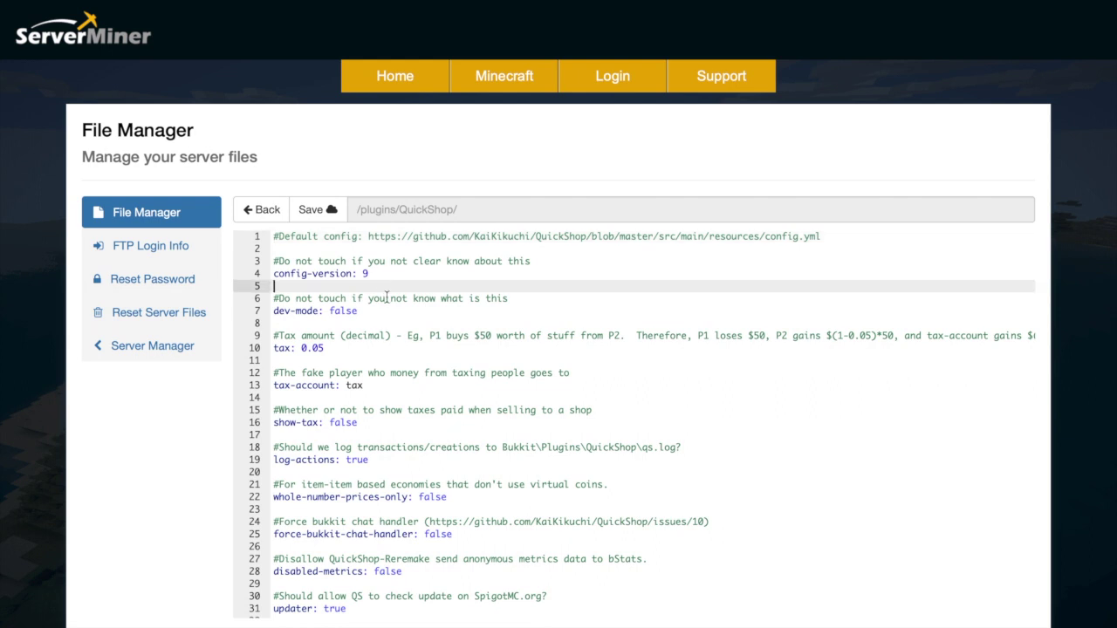
{"action": "scroll", "coordinate": [385, 318], "scroll_direction": "down", "scroll_amount": 1}
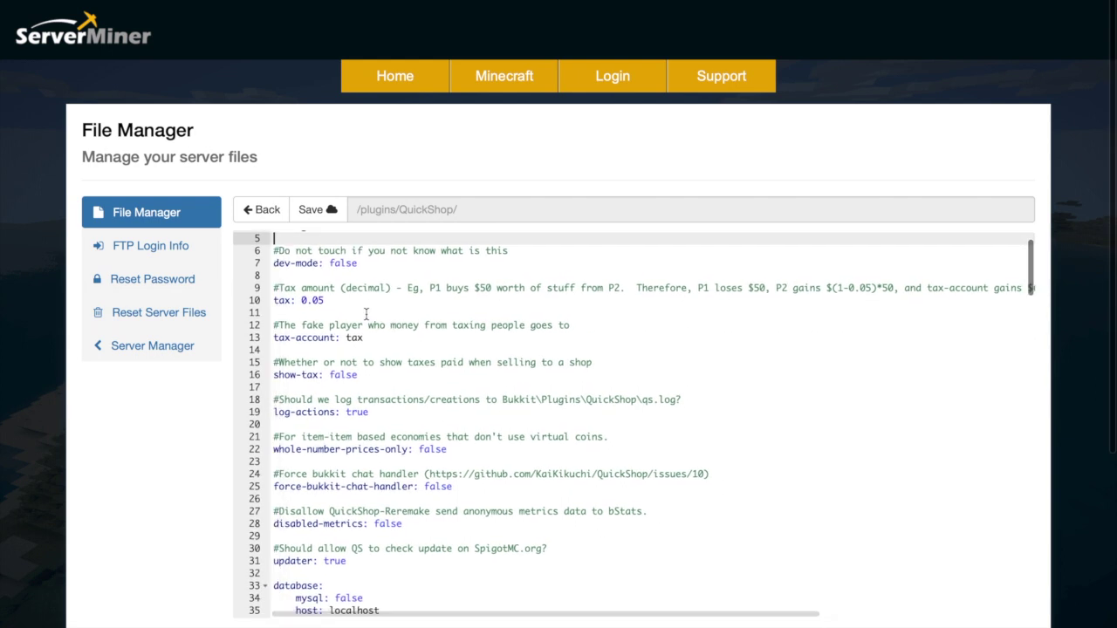
{"action": "scroll", "coordinate": [384, 323], "scroll_direction": "down", "scroll_amount": 1}
{"action": "left_click", "coordinate": [284, 275]}
{"action": "scroll", "coordinate": [284, 276], "scroll_direction": "up", "scroll_amount": 1}
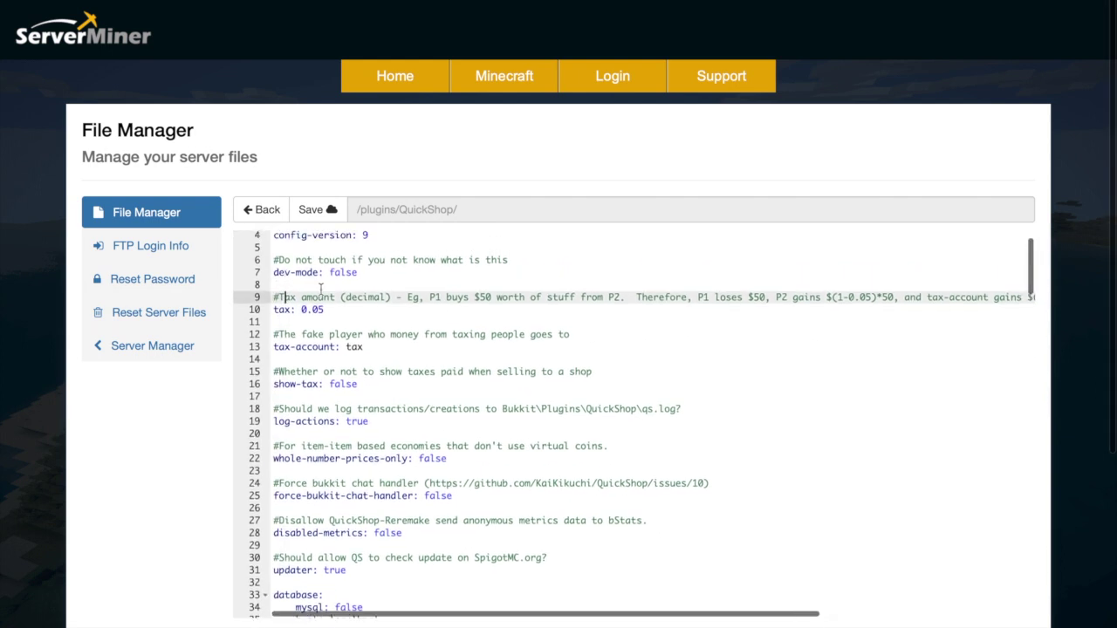
{"action": "left_click", "coordinate": [337, 309]}
{"action": "scroll", "coordinate": [724, 309], "scroll_direction": "right", "scroll_amount": 5}
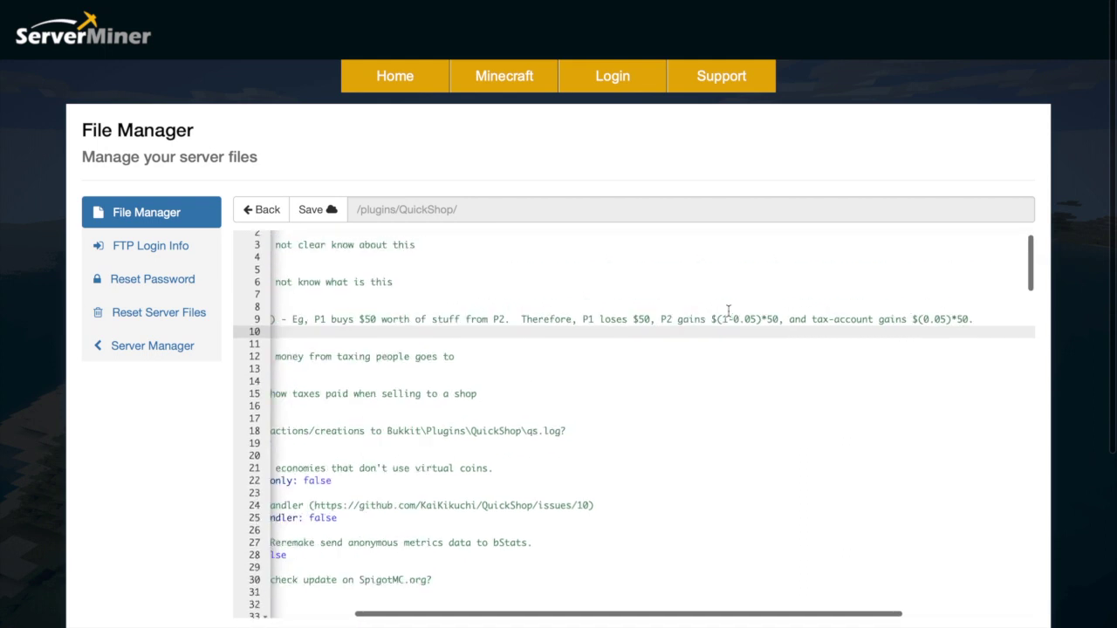
Review the tax, tax-account and show-tax settings in config.yml, including the full comment explaining the tax amount
{"action": "scroll", "coordinate": [611, 318], "scroll_direction": "left", "scroll_amount": 5}
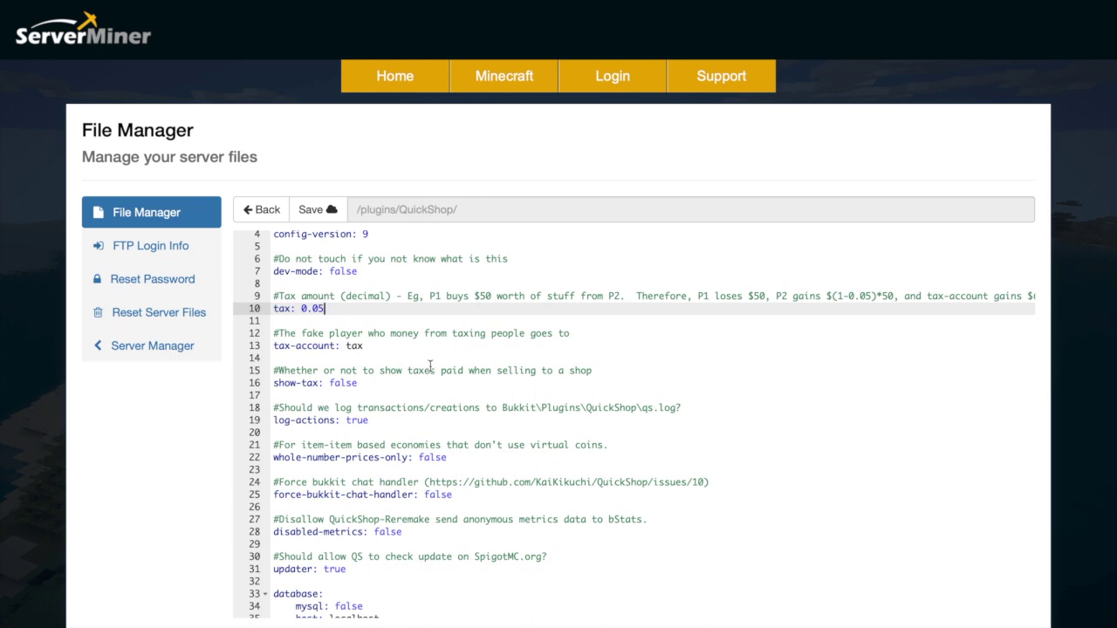
{"action": "scroll", "coordinate": [431, 365], "scroll_direction": "down", "scroll_amount": 3}
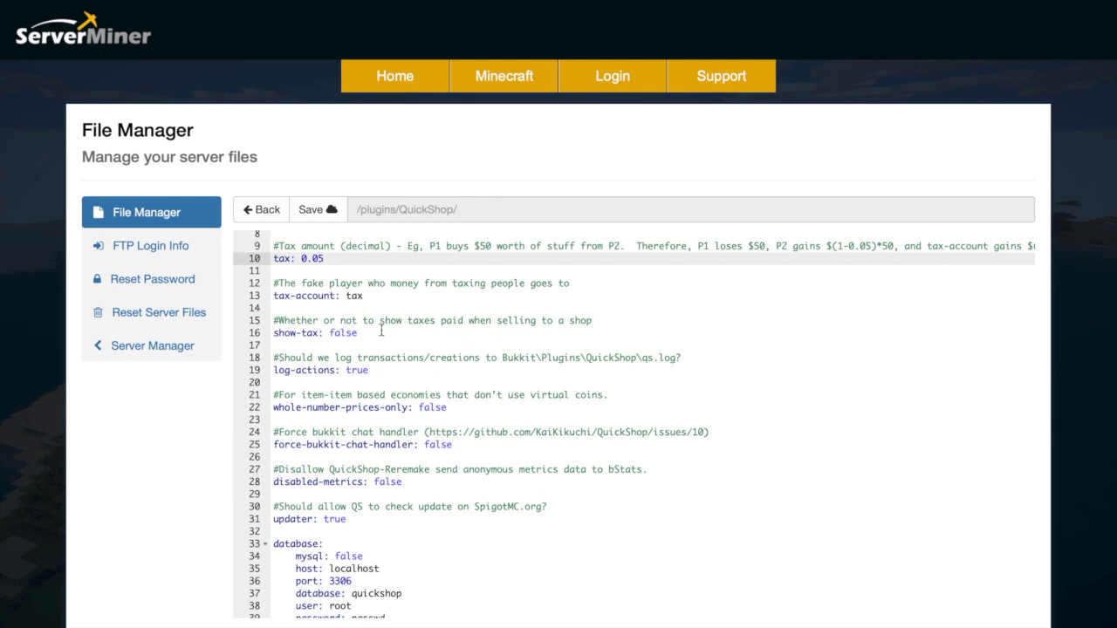
{"action": "scroll", "coordinate": [382, 330], "scroll_direction": "down", "scroll_amount": 1}
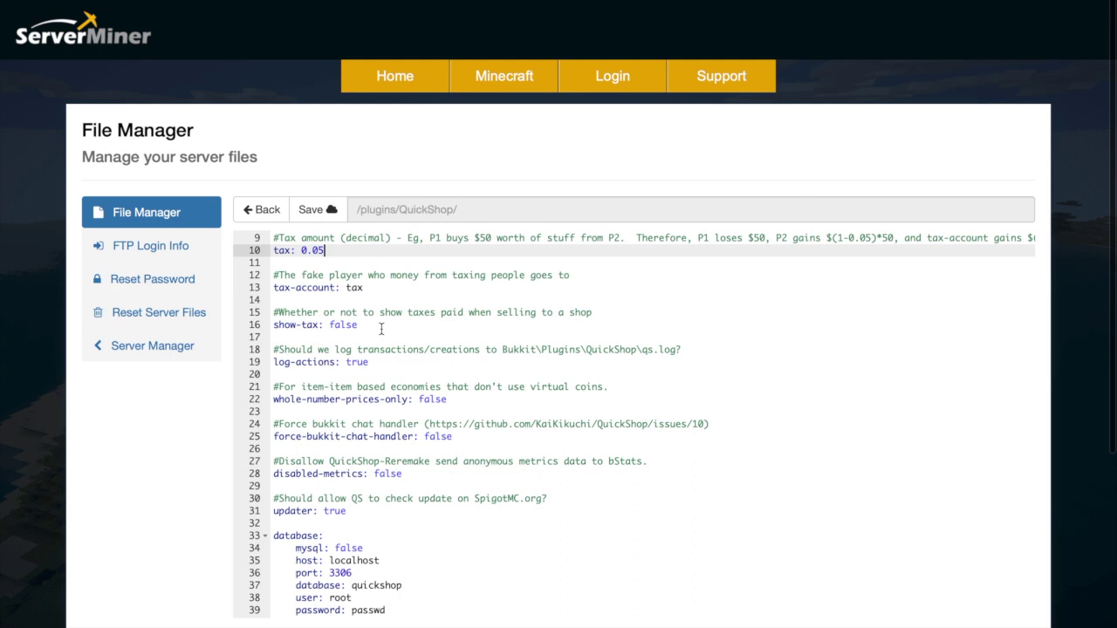
{"action": "scroll", "coordinate": [382, 329], "scroll_direction": "up", "scroll_amount": 1}
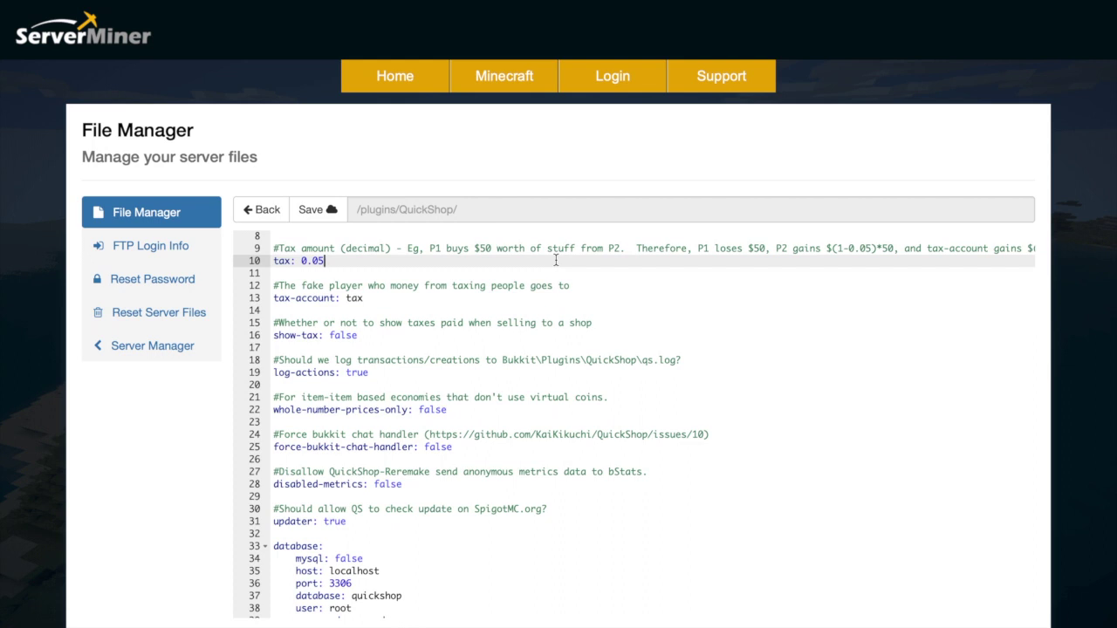
{"action": "scroll", "coordinate": [556, 260], "scroll_direction": "right", "scroll_amount": 3}
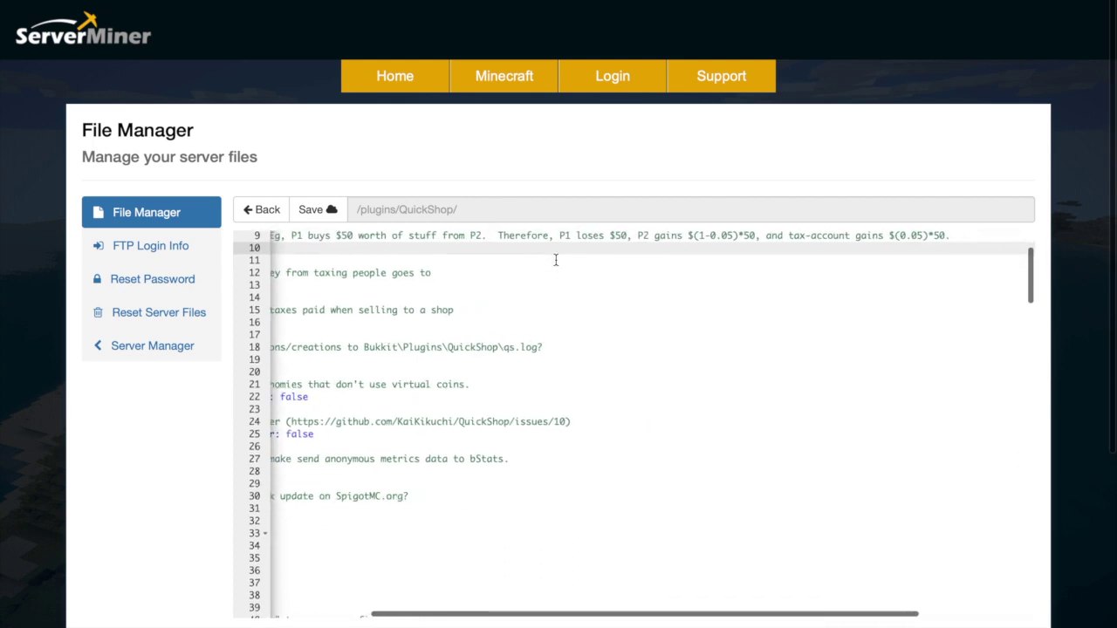
{"action": "scroll", "coordinate": [556, 260], "scroll_direction": "up", "scroll_amount": 1}
{"action": "scroll", "coordinate": [555, 258], "scroll_direction": "left", "scroll_amount": 3}
{"action": "scroll", "coordinate": [555, 258], "scroll_direction": "up", "scroll_amount": 2}
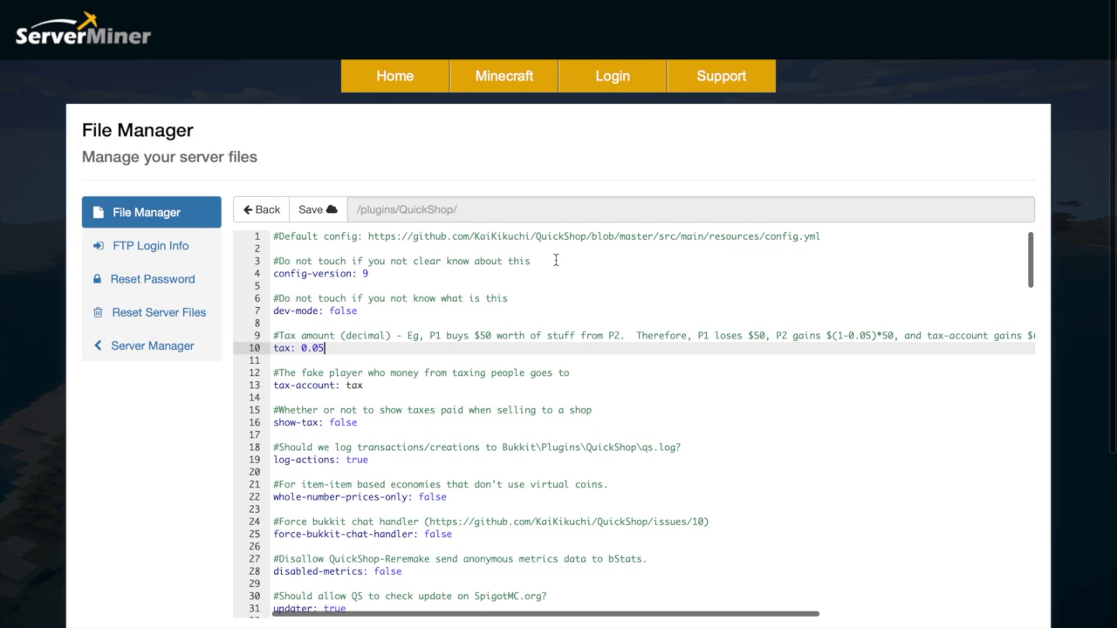
Examine the logging, whole-number price, update and database settings in config.yml, highlighting the whole-number-prices-only entry with its comment
{"action": "scroll", "coordinate": [564, 289], "scroll_direction": "down", "scroll_amount": 2}
{"action": "scroll", "coordinate": [544, 339], "scroll_direction": "down", "scroll_amount": 1}
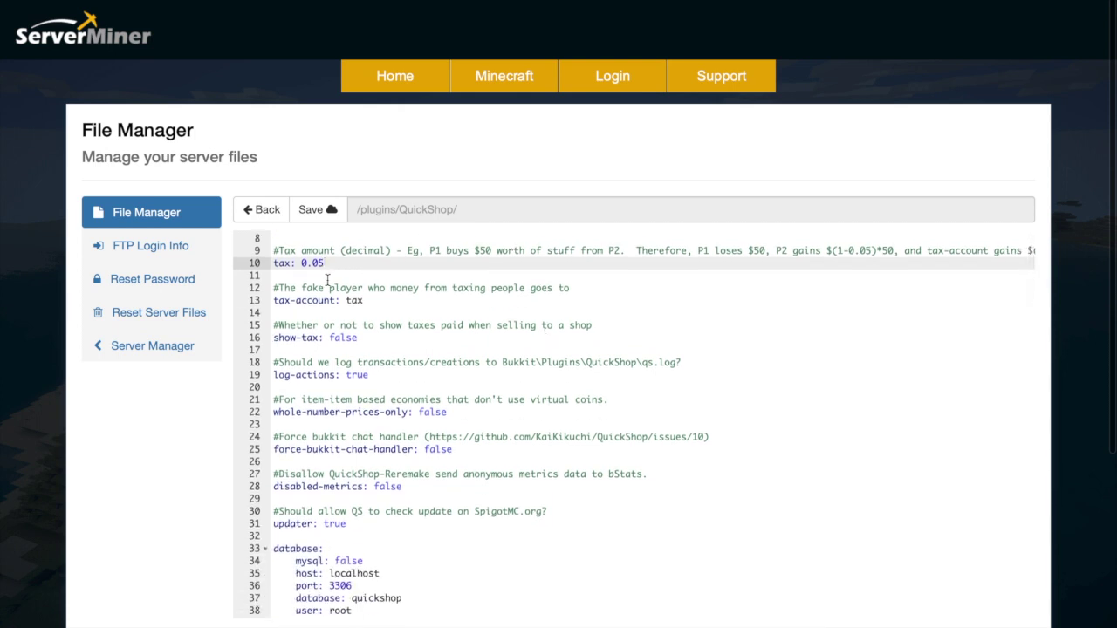
{"action": "scroll", "coordinate": [329, 322], "scroll_direction": "down", "scroll_amount": 2}
{"action": "scroll", "coordinate": [329, 322], "scroll_direction": "right", "scroll_amount": 1}
{"action": "scroll", "coordinate": [332, 319], "scroll_direction": "down", "scroll_amount": 1}
{"action": "scroll", "coordinate": [333, 319], "scroll_direction": "left", "scroll_amount": 1}
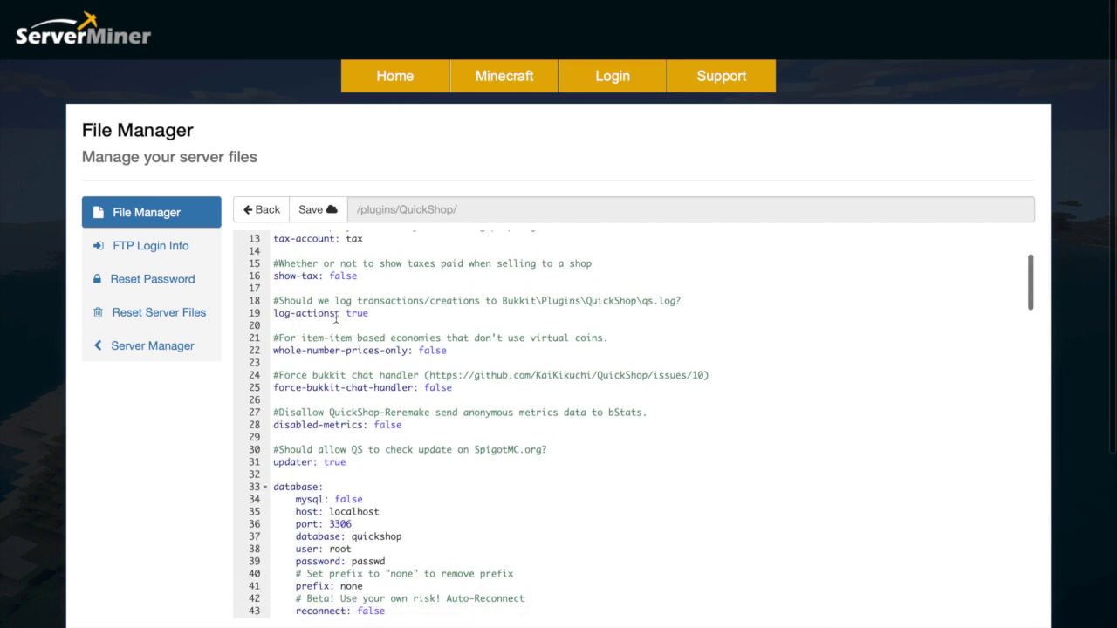
{"action": "left_click_drag", "start_coordinate": [461, 352], "coordinate": [284, 340]}
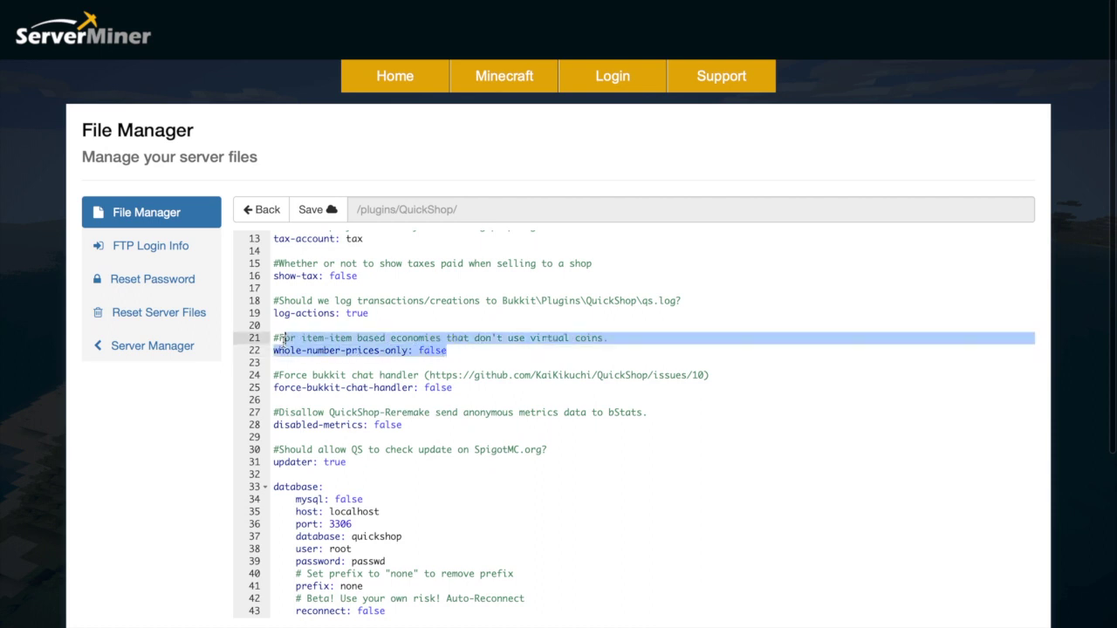
{"action": "left_click", "coordinate": [376, 327]}
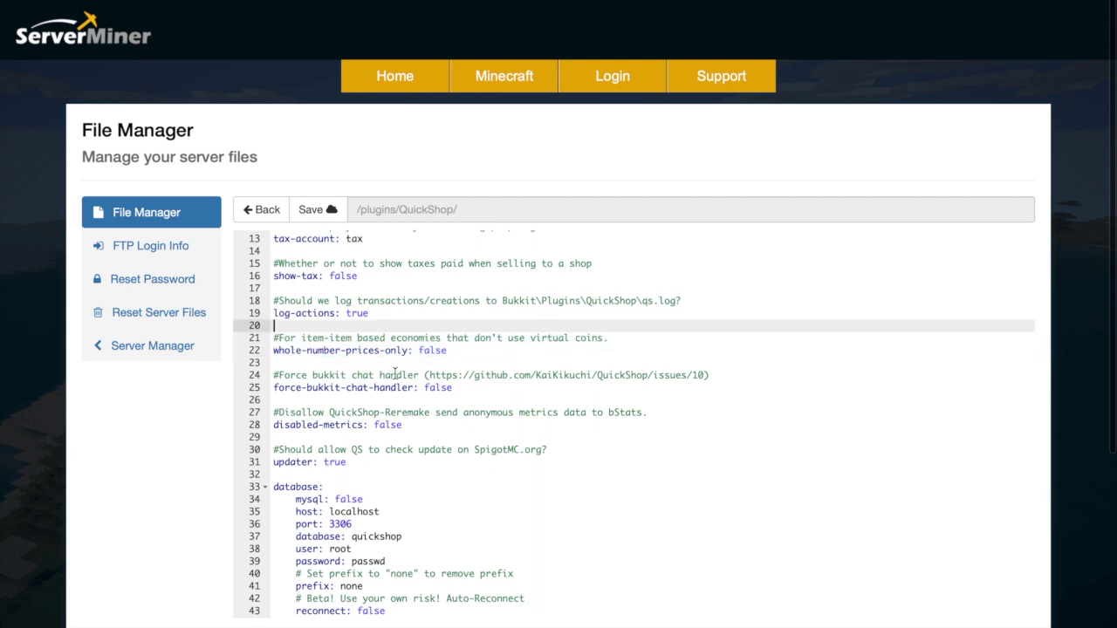
{"action": "scroll", "coordinate": [414, 399], "scroll_direction": "down", "scroll_amount": 1}
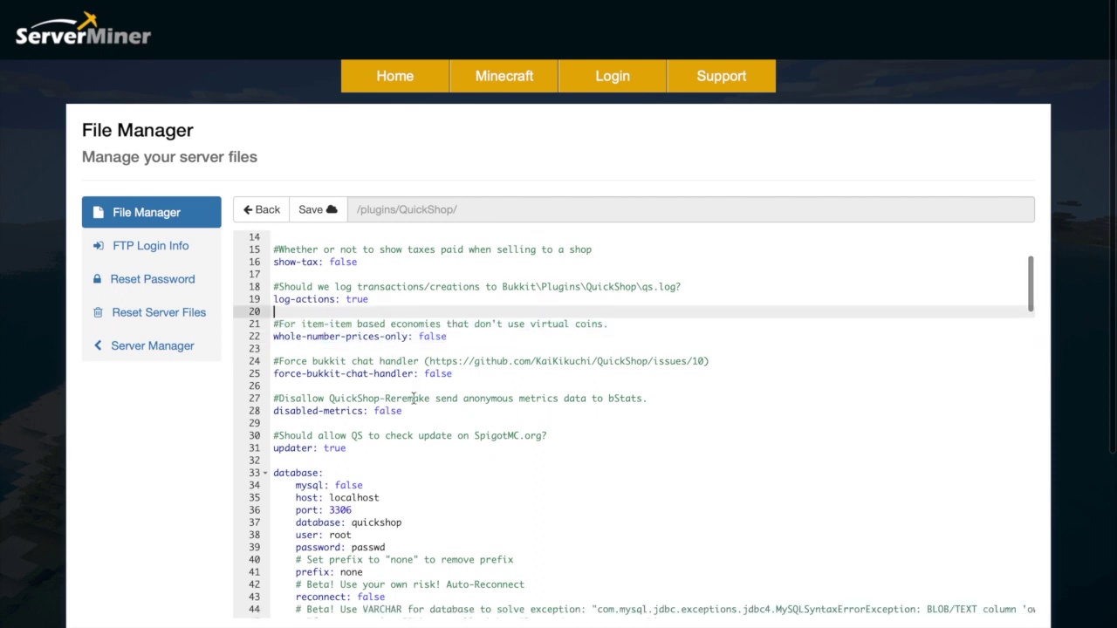
{"action": "scroll", "coordinate": [414, 399], "scroll_direction": "right", "scroll_amount": 1}
{"action": "scroll", "coordinate": [414, 399], "scroll_direction": "down", "scroll_amount": 3}
{"action": "scroll", "coordinate": [413, 398], "scroll_direction": "down", "scroll_amount": 3}
{"action": "scroll", "coordinate": [414, 399], "scroll_direction": "left", "scroll_amount": 1}
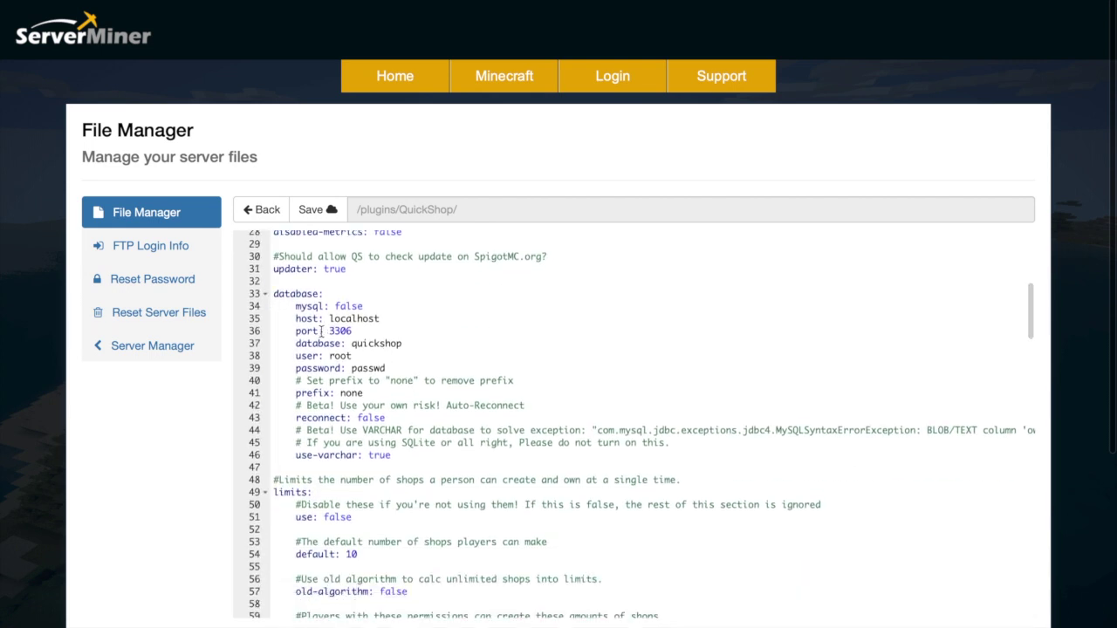
In the limits section's ranks, set the shop limit for quickshop.vip to 25
{"action": "scroll", "coordinate": [358, 399], "scroll_direction": "down", "scroll_amount": 6}
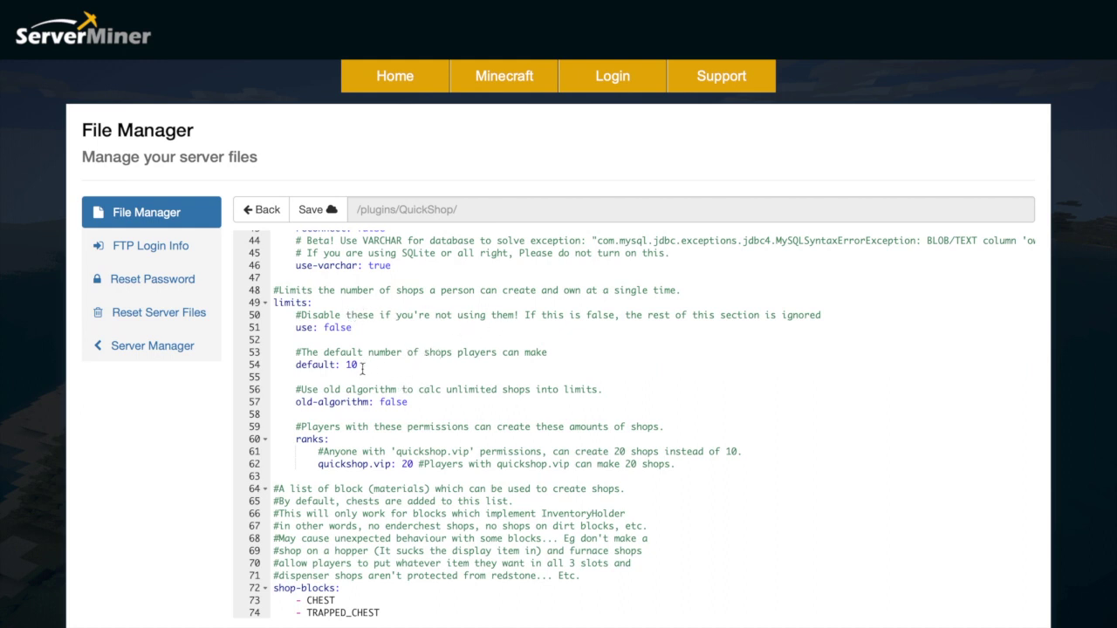
{"action": "scroll", "coordinate": [362, 401], "scroll_direction": "down", "scroll_amount": 2}
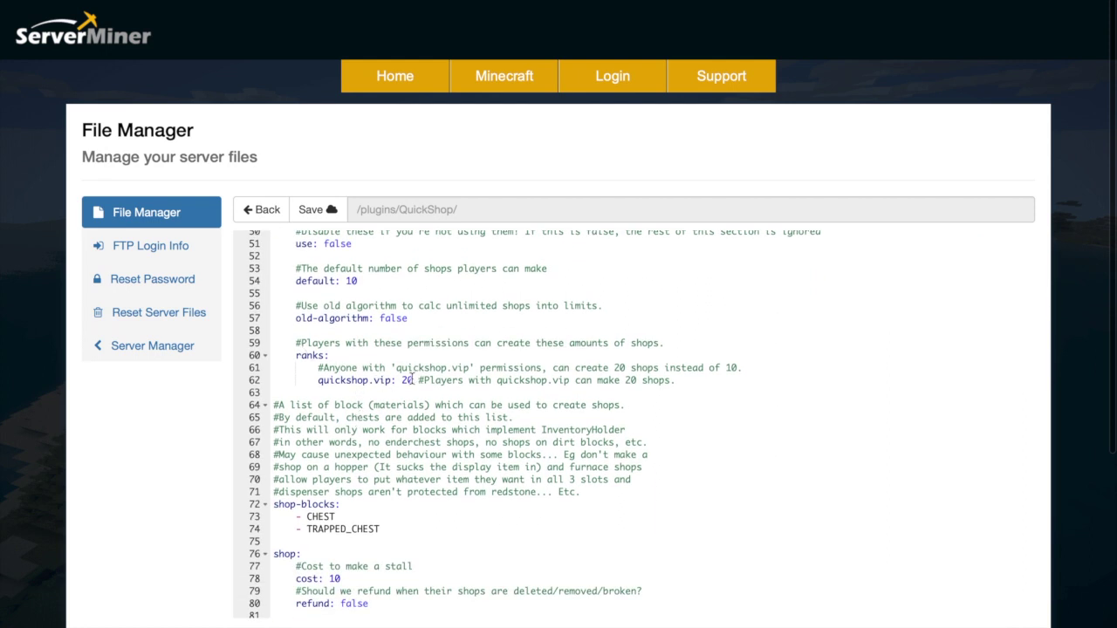
{"action": "left_click", "coordinate": [413, 380]}
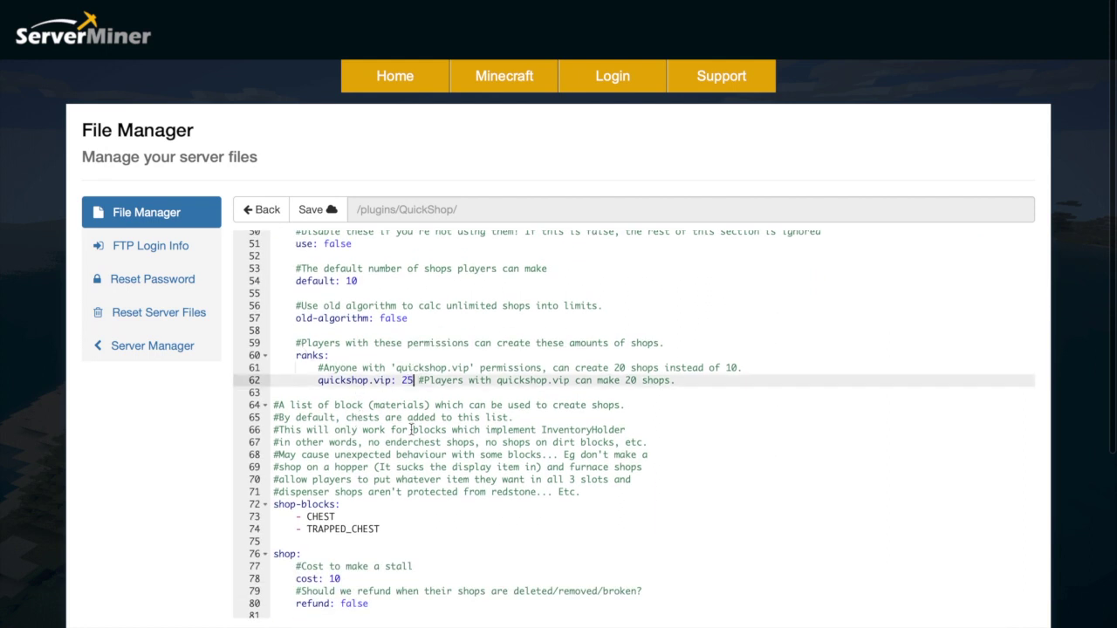
Add ENDER_CHEST as a new entry below TRAPPED_CHEST in the shop-blocks list
{"action": "scroll", "coordinate": [412, 427], "scroll_direction": "down", "scroll_amount": 5}
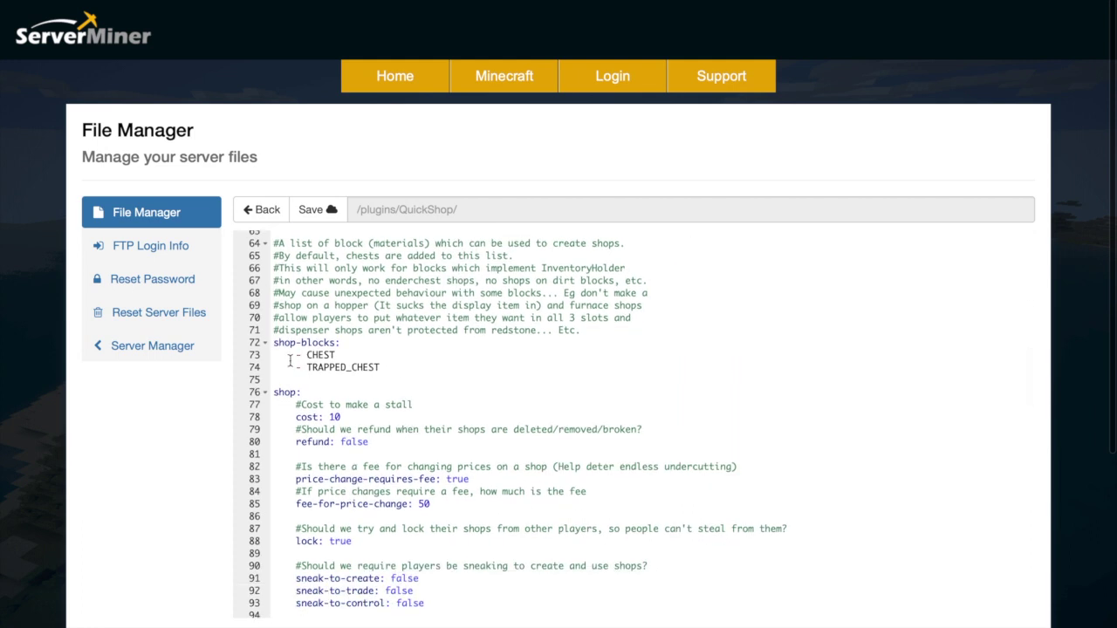
{"action": "left_click", "coordinate": [382, 367]}
{"action": "key", "text": "Return"}
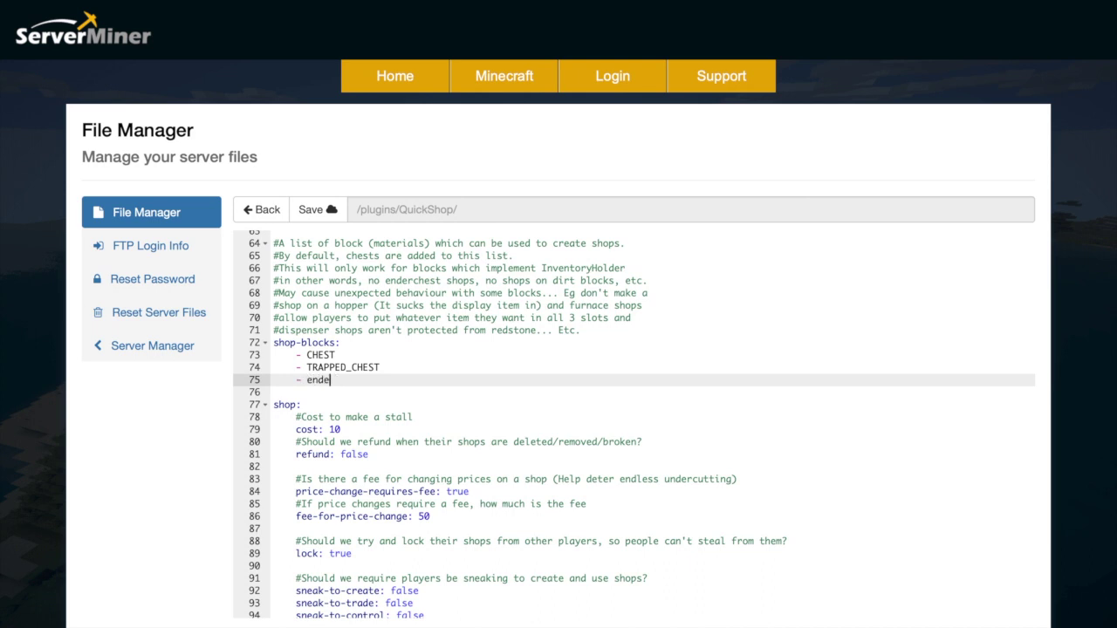
{"action": "type", "text": "- ENDER_CHEST"}
Review the shop section's settings for stall cost, refunds, price-change fee, locking, sneaking and automatic signs
{"action": "scroll", "coordinate": [398, 423], "scroll_direction": "down", "scroll_amount": 3}
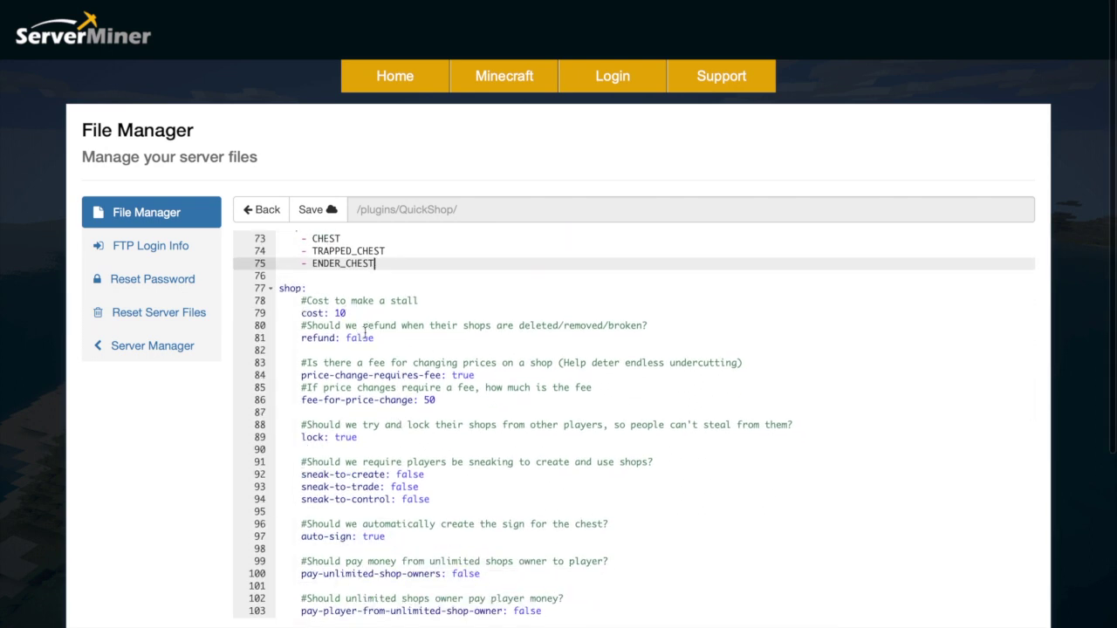
{"action": "scroll", "coordinate": [340, 344], "scroll_direction": "down", "scroll_amount": 2}
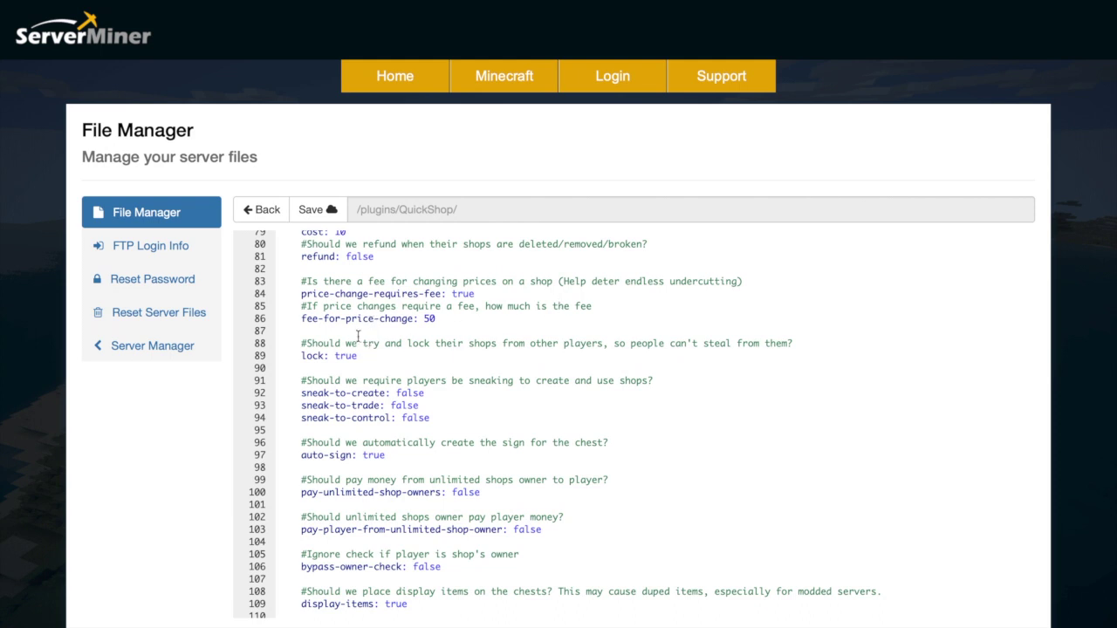
{"action": "scroll", "coordinate": [358, 336], "scroll_direction": "down", "scroll_amount": 2}
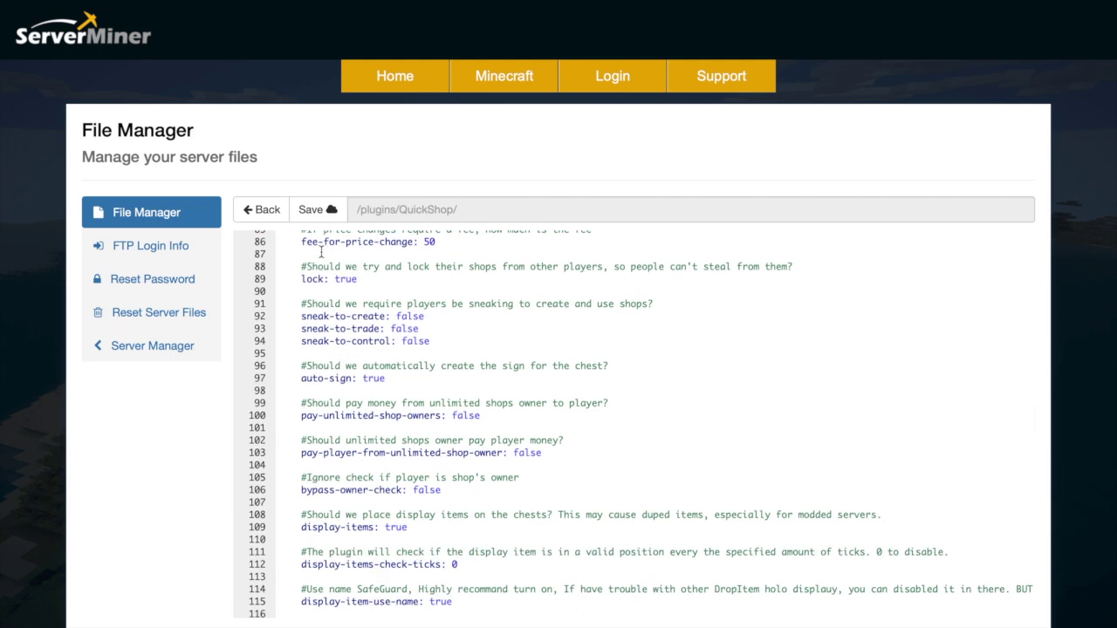
{"action": "scroll", "coordinate": [381, 368], "scroll_direction": "down", "scroll_amount": 1}
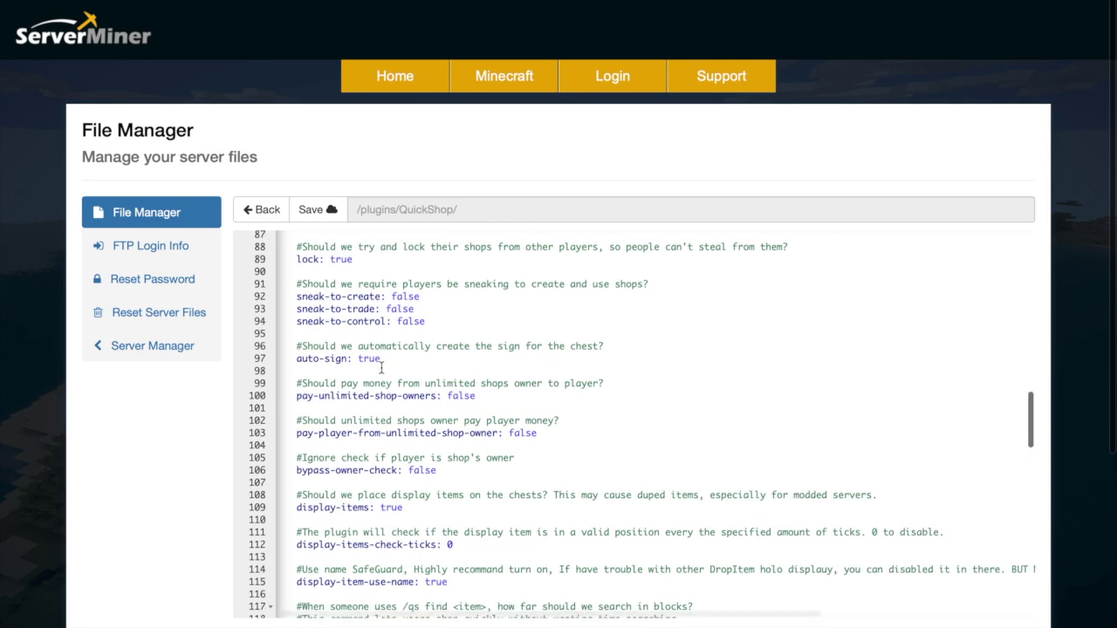
{"action": "scroll", "coordinate": [392, 357], "scroll_direction": "down", "scroll_amount": 3}
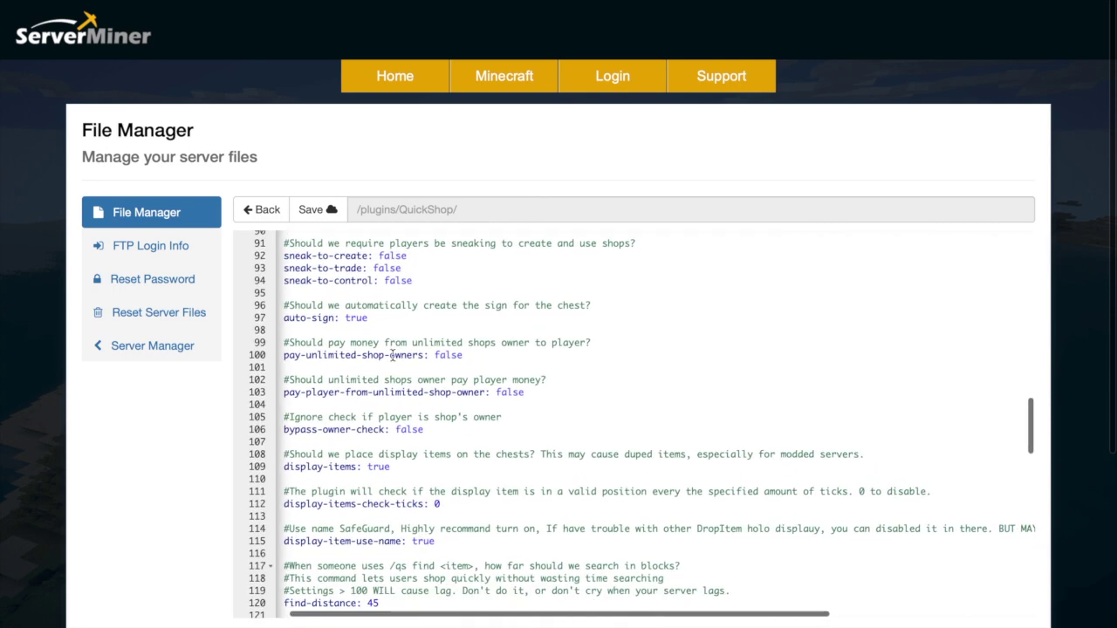
Examine the owner-payment, display-item and find-distance settings, highlighting part of the comment that warns about values above 100
{"action": "scroll", "coordinate": [392, 356], "scroll_direction": "down", "scroll_amount": 2}
{"action": "scroll", "coordinate": [392, 356], "scroll_direction": "left", "scroll_amount": 1}
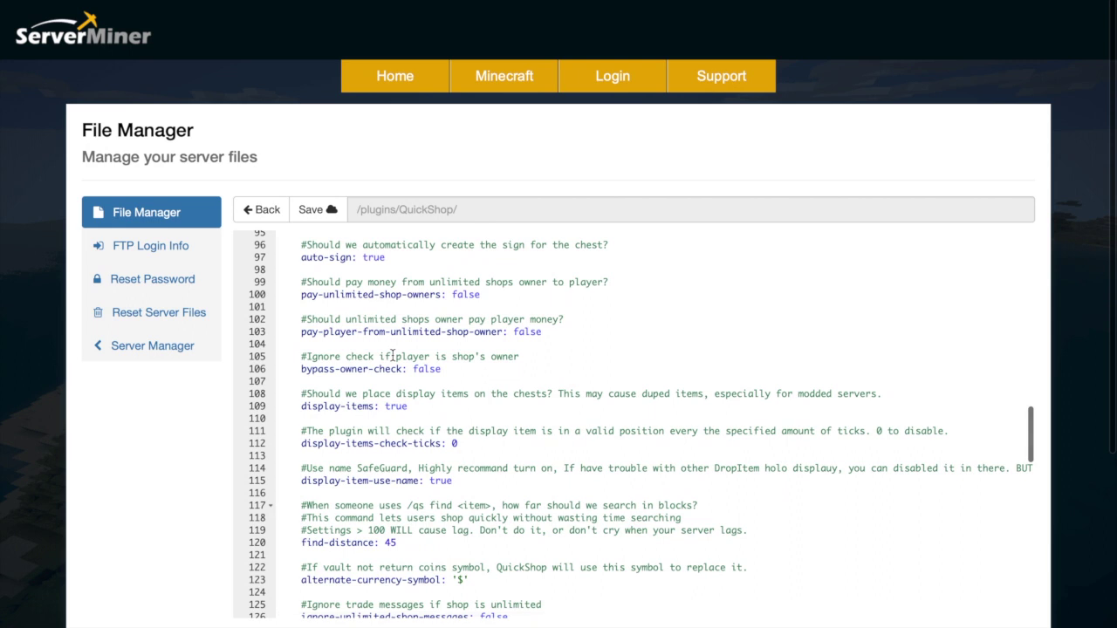
{"action": "scroll", "coordinate": [392, 356], "scroll_direction": "down", "scroll_amount": 1}
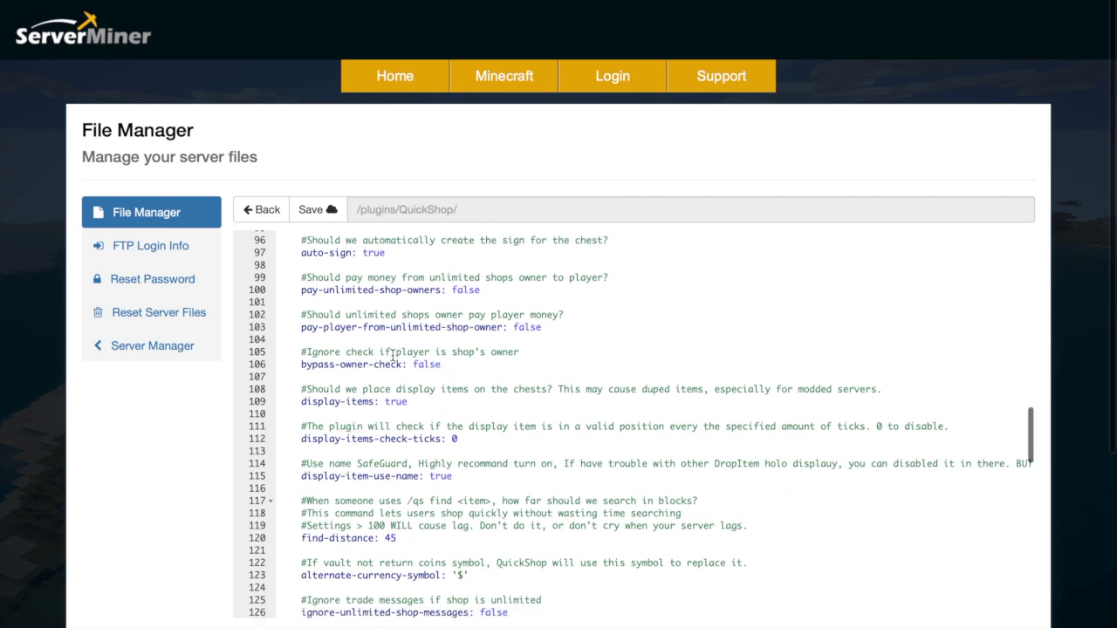
{"action": "scroll", "coordinate": [392, 356], "scroll_direction": "down", "scroll_amount": 3}
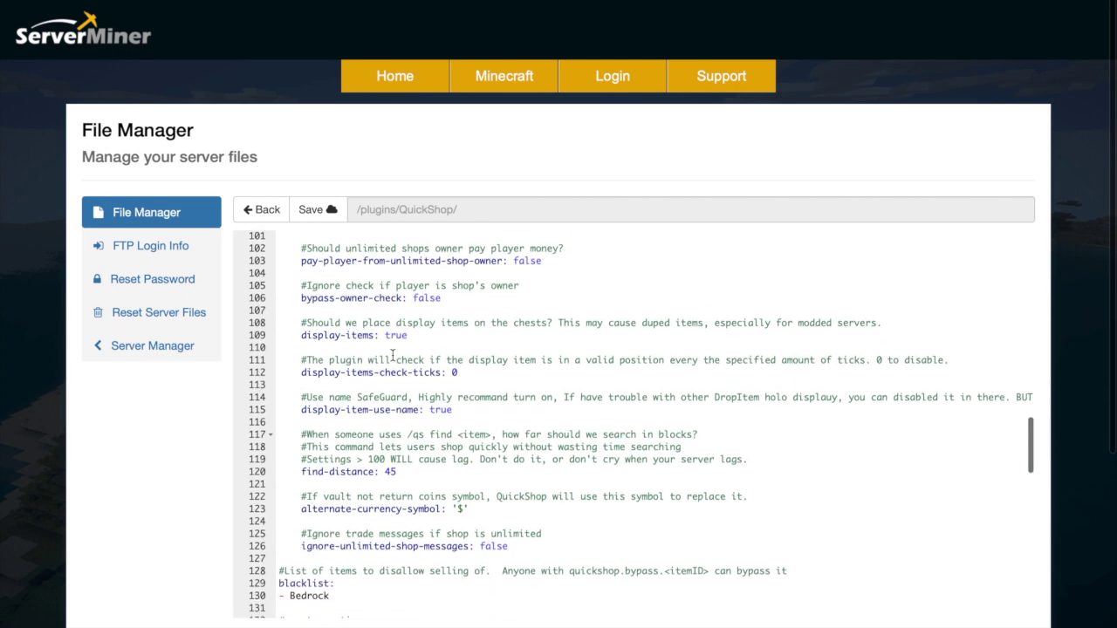
{"action": "scroll", "coordinate": [391, 356], "scroll_direction": "down", "scroll_amount": 1}
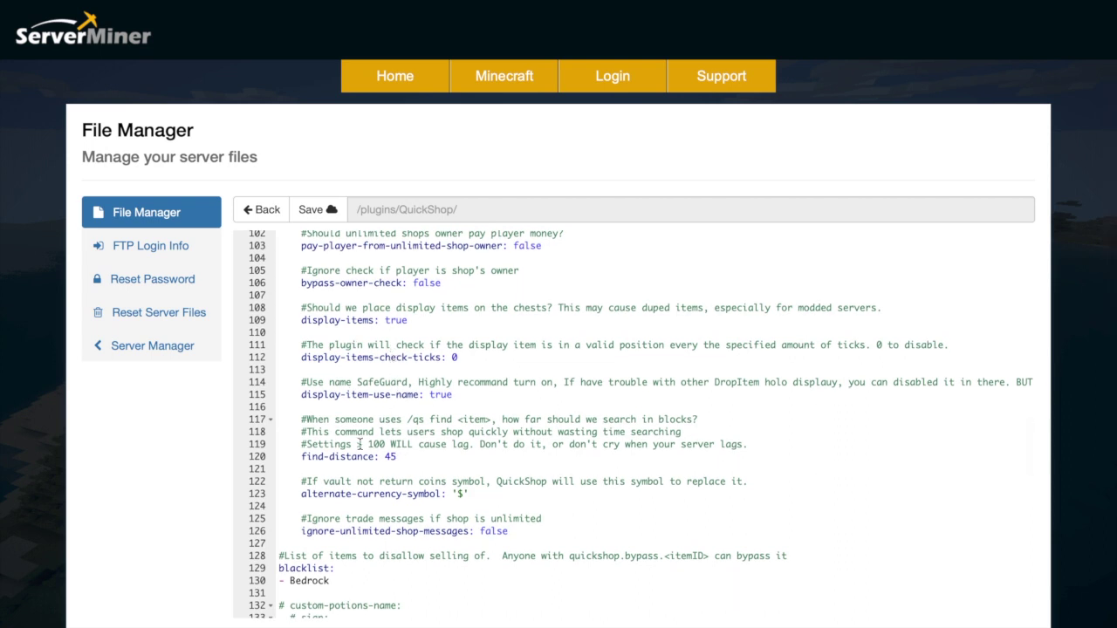
{"action": "left_click_drag", "start_coordinate": [359, 444], "coordinate": [523, 444]}
{"action": "left_click", "coordinate": [469, 474]}
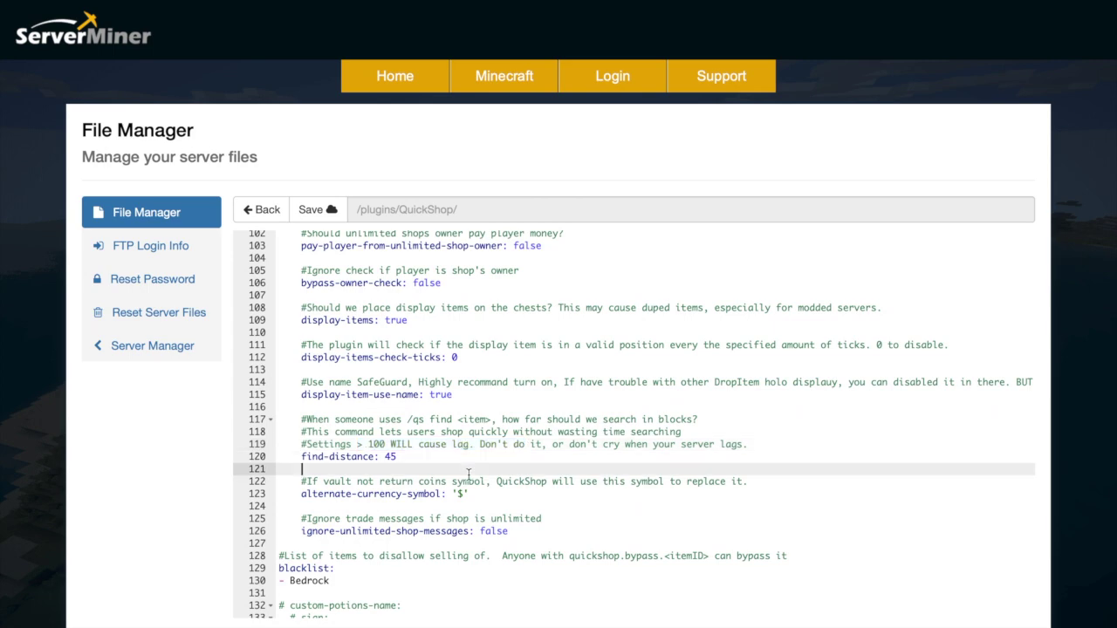
Look through the blacklist, potion name, protection and float filter sections of config.yml, and return to the QuickShop folder without saving
{"action": "scroll", "coordinate": [469, 474], "scroll_direction": "down", "scroll_amount": 6}
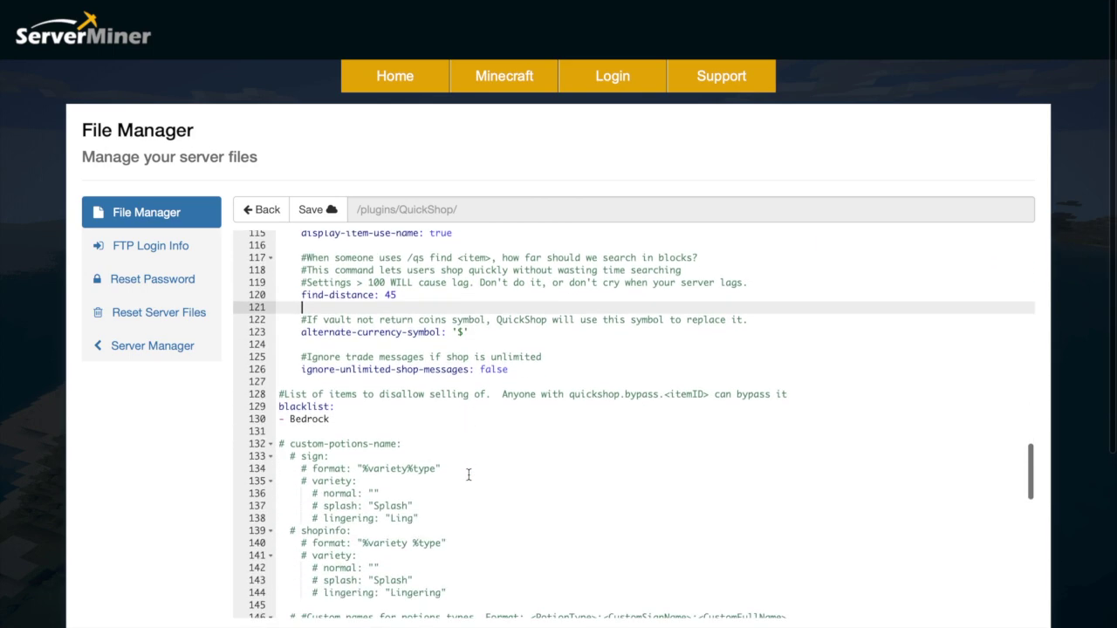
{"action": "scroll", "coordinate": [469, 474], "scroll_direction": "down", "scroll_amount": 1}
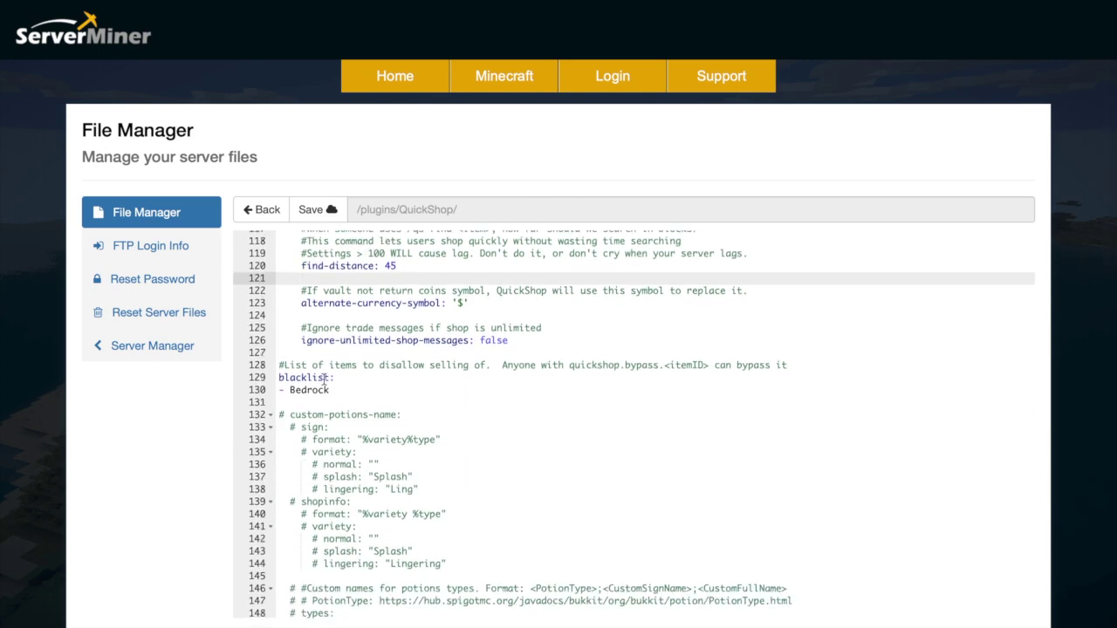
{"action": "scroll", "coordinate": [331, 386], "scroll_direction": "down", "scroll_amount": 8}
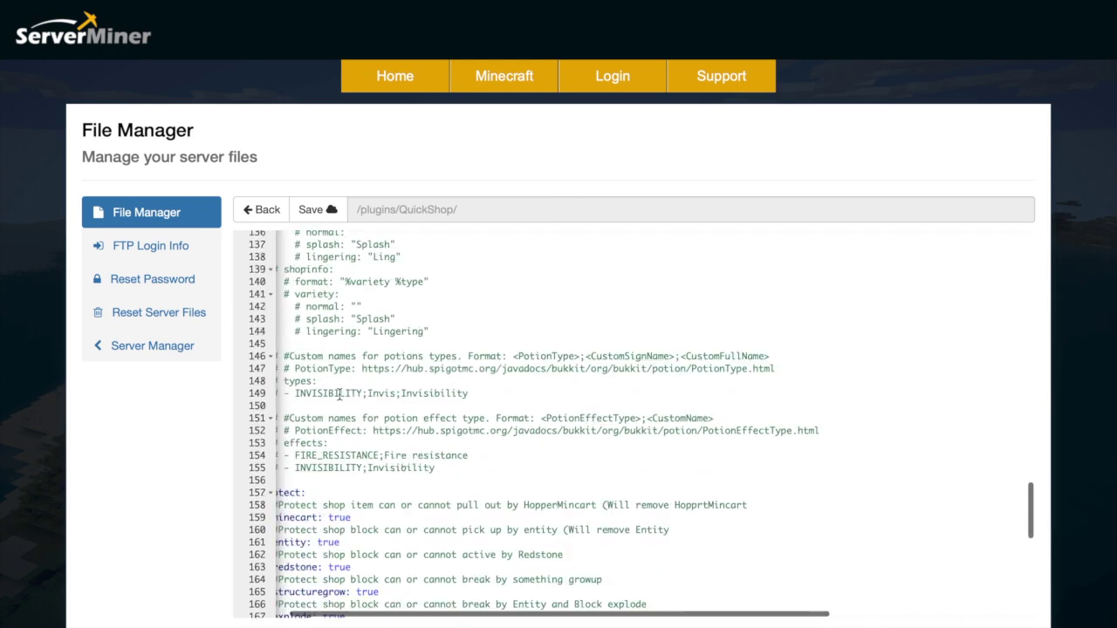
{"action": "scroll", "coordinate": [339, 395], "scroll_direction": "down", "scroll_amount": 8}
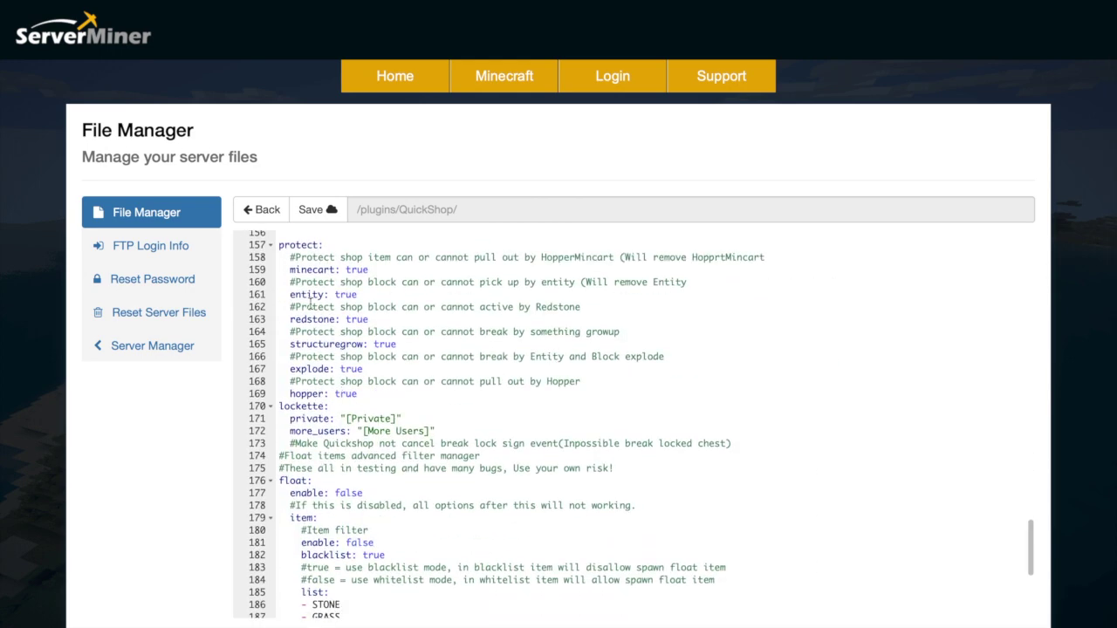
{"action": "scroll", "coordinate": [327, 334], "scroll_direction": "down", "scroll_amount": 10}
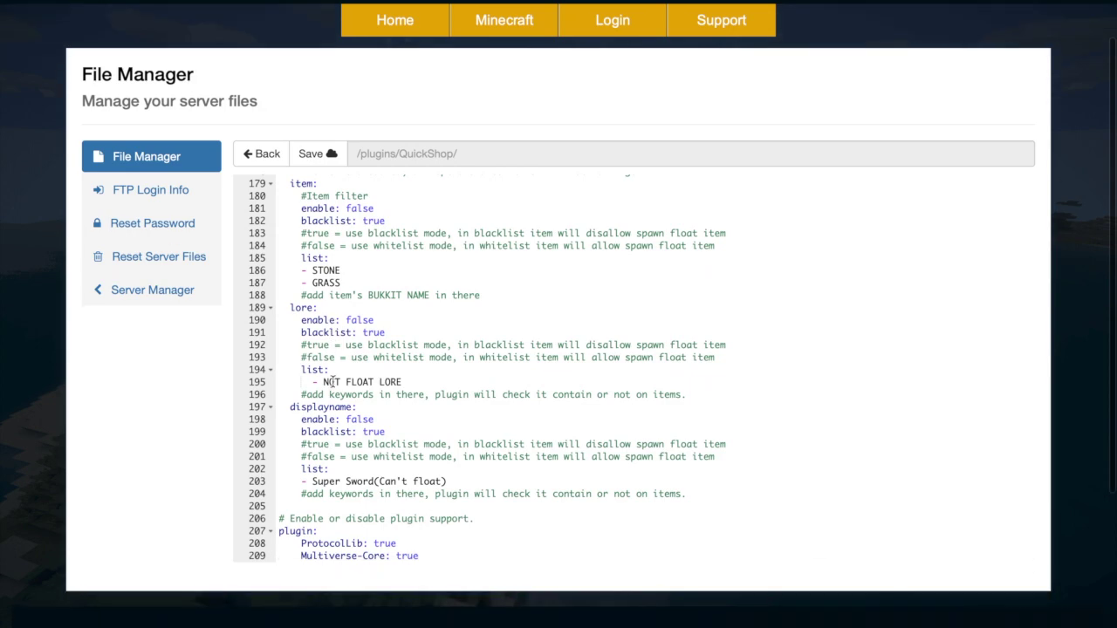
{"action": "scroll", "coordinate": [332, 382], "scroll_direction": "up", "scroll_amount": 20}
{"action": "scroll", "coordinate": [333, 381], "scroll_direction": "down", "scroll_amount": 8}
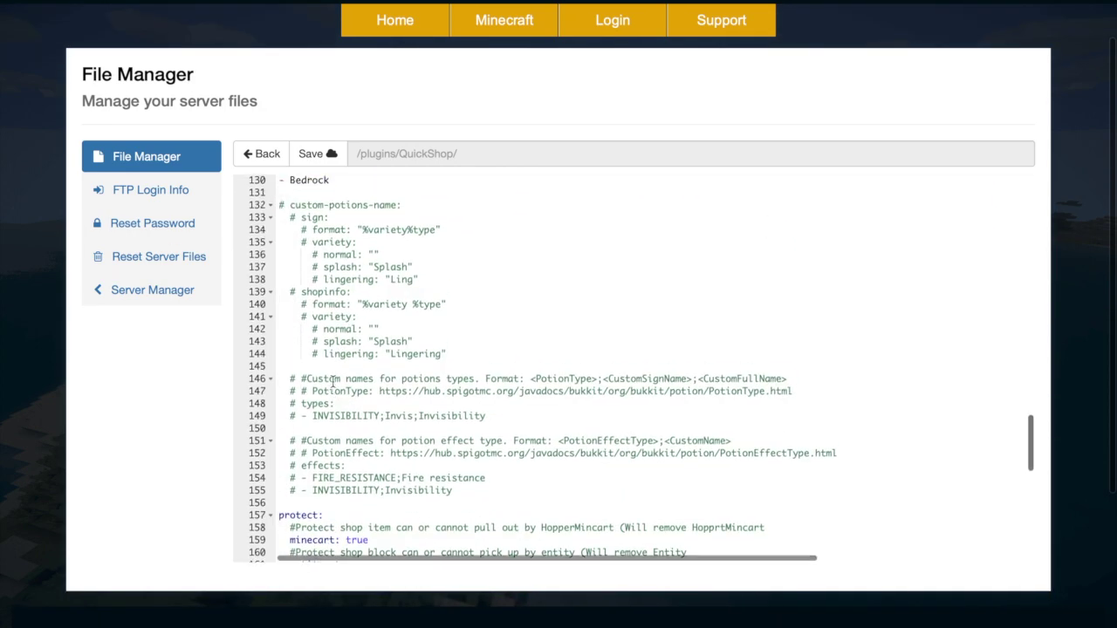
{"action": "scroll", "coordinate": [332, 382], "scroll_direction": "up", "scroll_amount": 15}
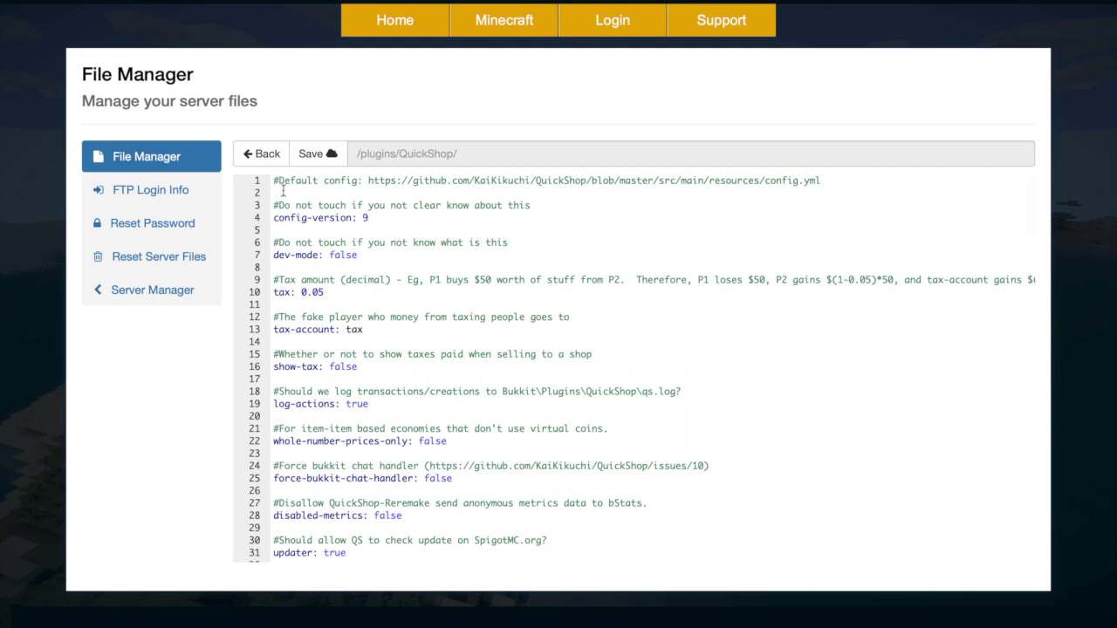
{"action": "left_click", "coordinate": [269, 164]}
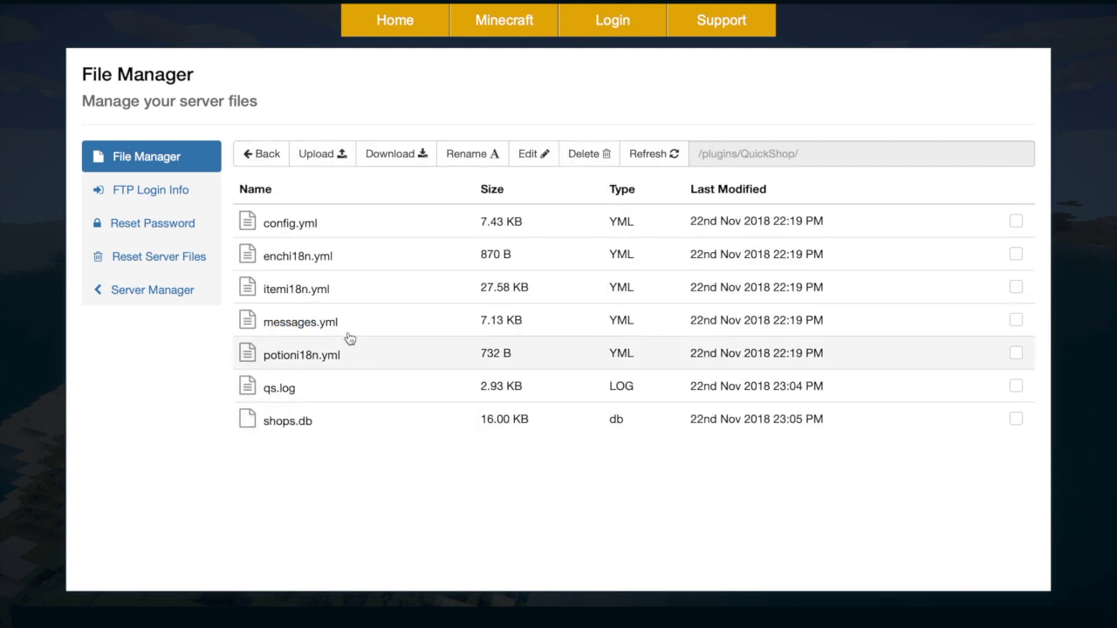
Open itemi18n.yml, look through its list of item names and return to the QuickShop folder
{"action": "double_click", "coordinate": [328, 300]}
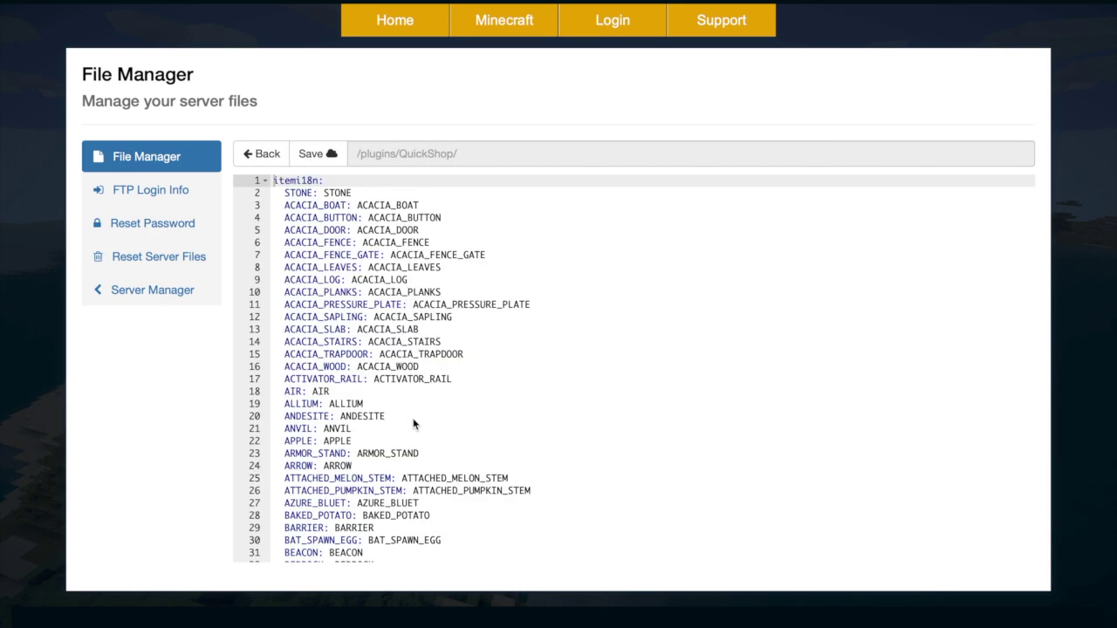
{"action": "scroll", "coordinate": [414, 425], "scroll_direction": "down", "scroll_amount": 20}
{"action": "scroll", "coordinate": [413, 424], "scroll_direction": "down", "scroll_amount": 20}
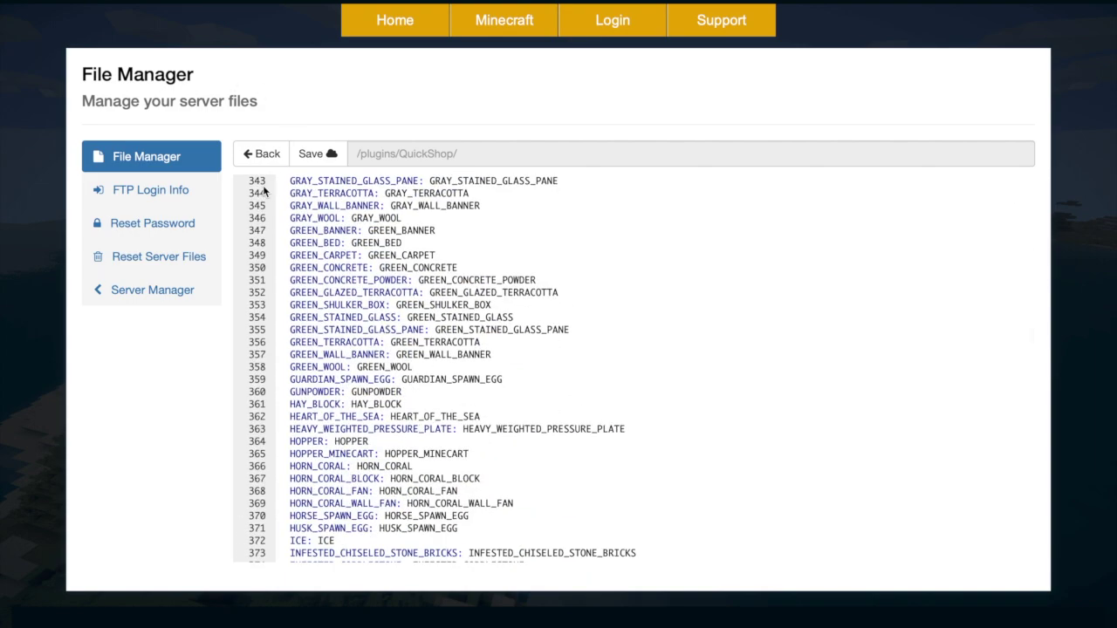
{"action": "left_click", "coordinate": [251, 156]}
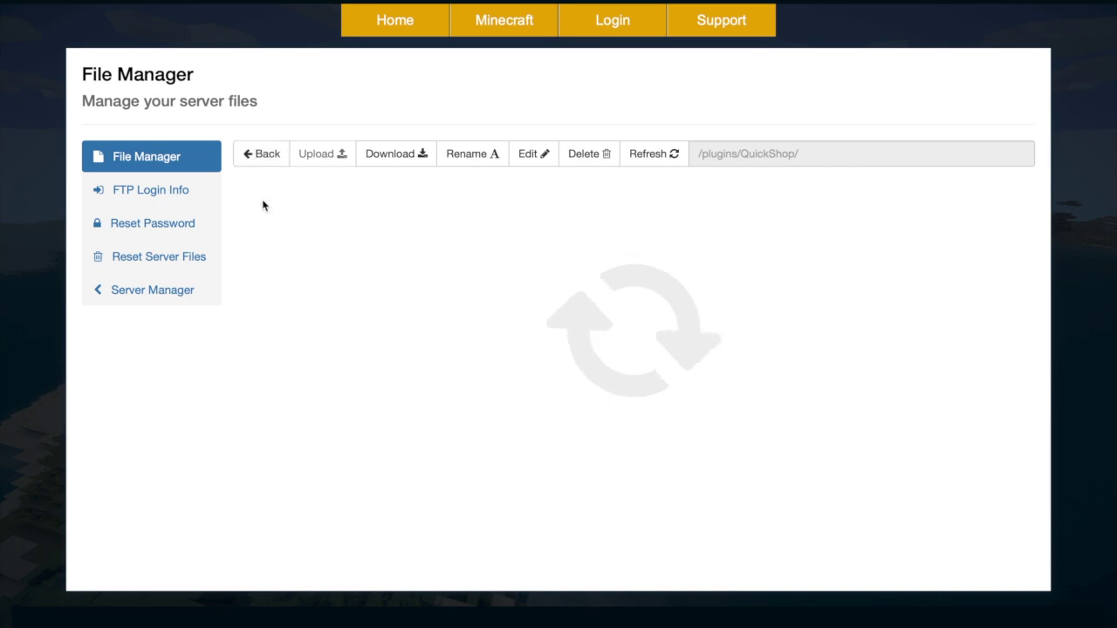